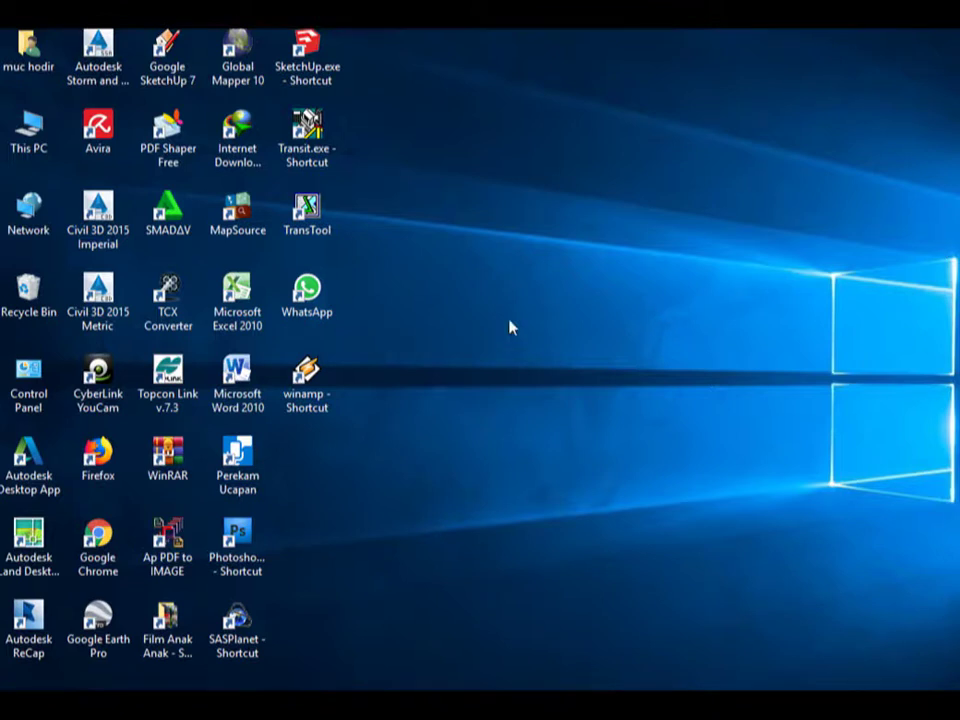
Step: Refresh the desktop several times from its shortcut menu
right_click(493, 272)
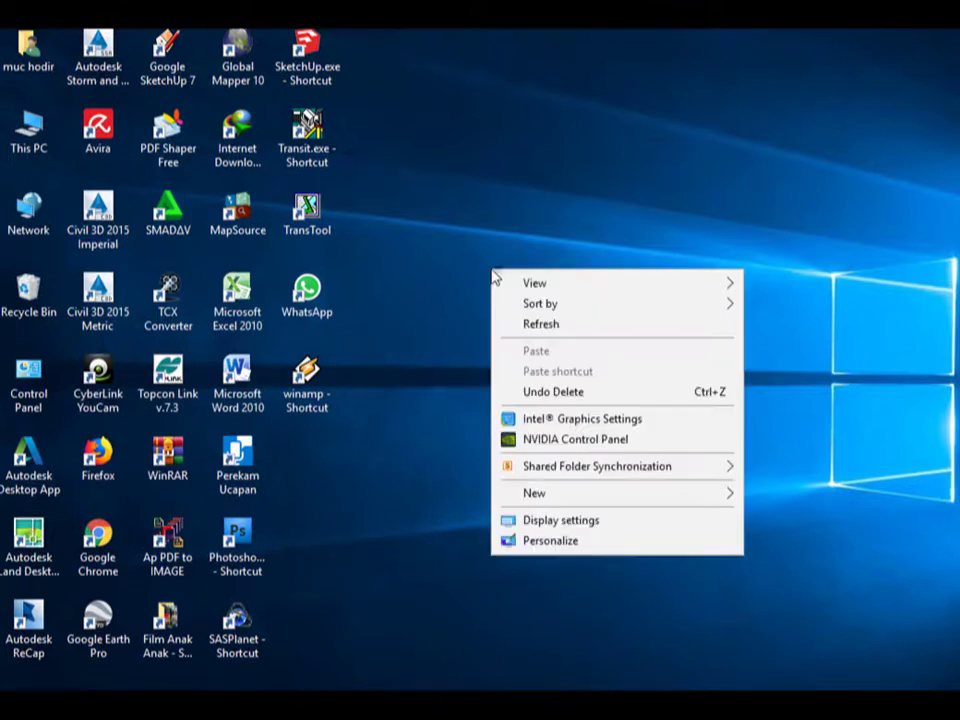
left_click(567, 326)
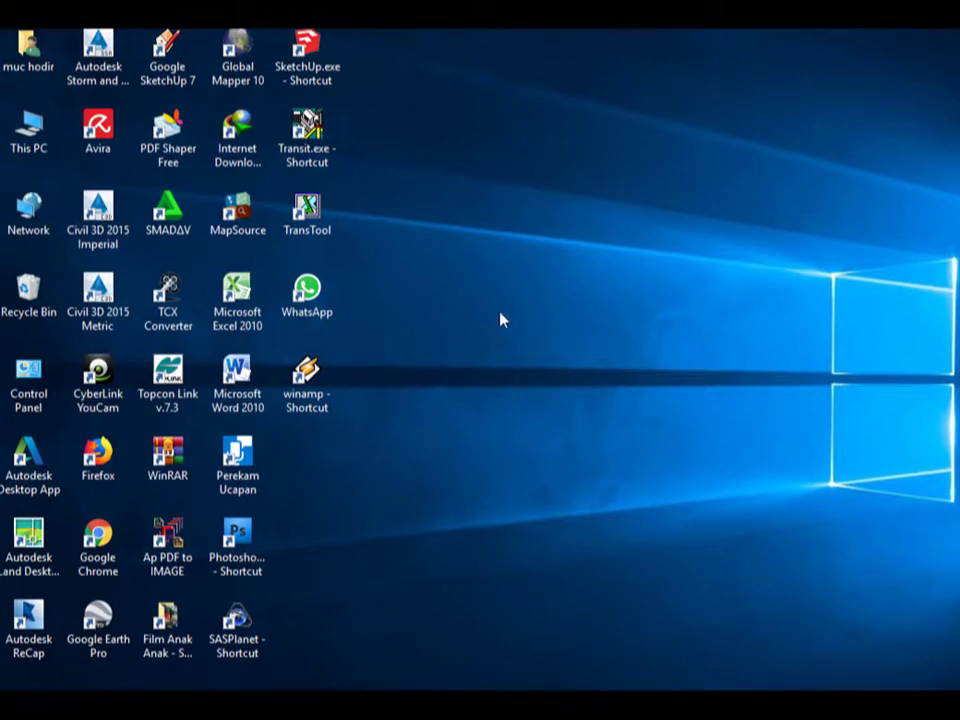
right_click(490, 340)
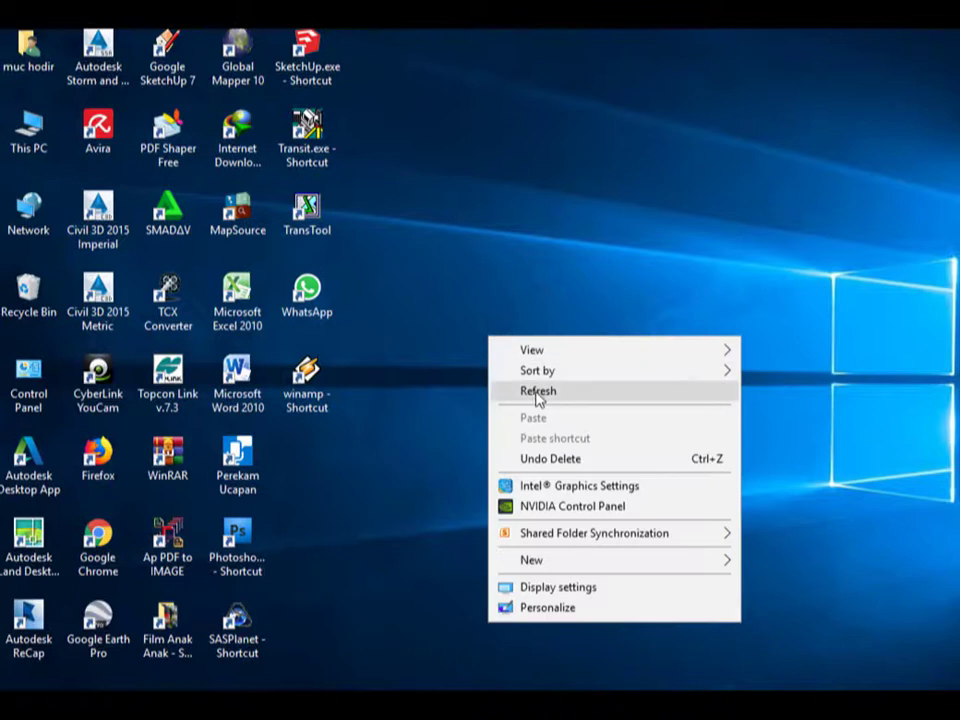
left_click(537, 399)
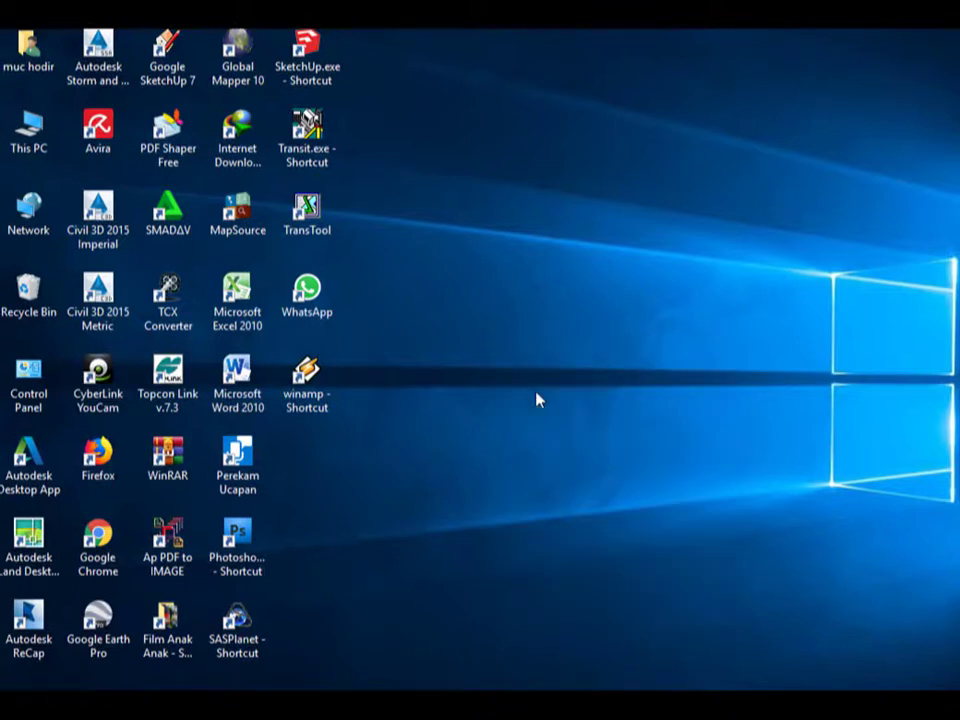
right_click(537, 359)
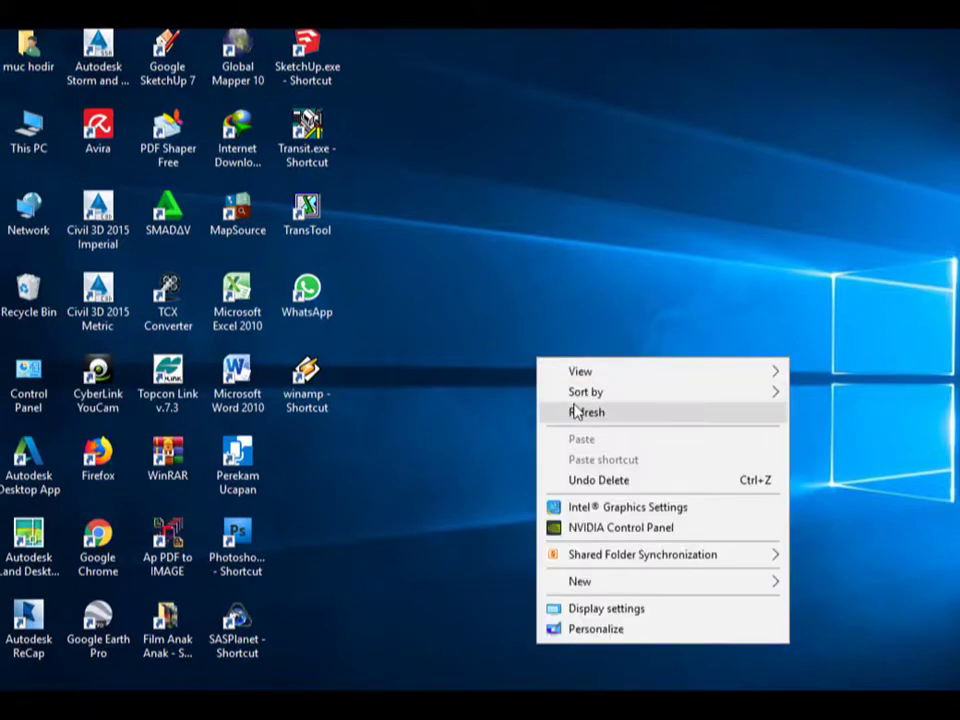
left_click(574, 411)
right_click(382, 182)
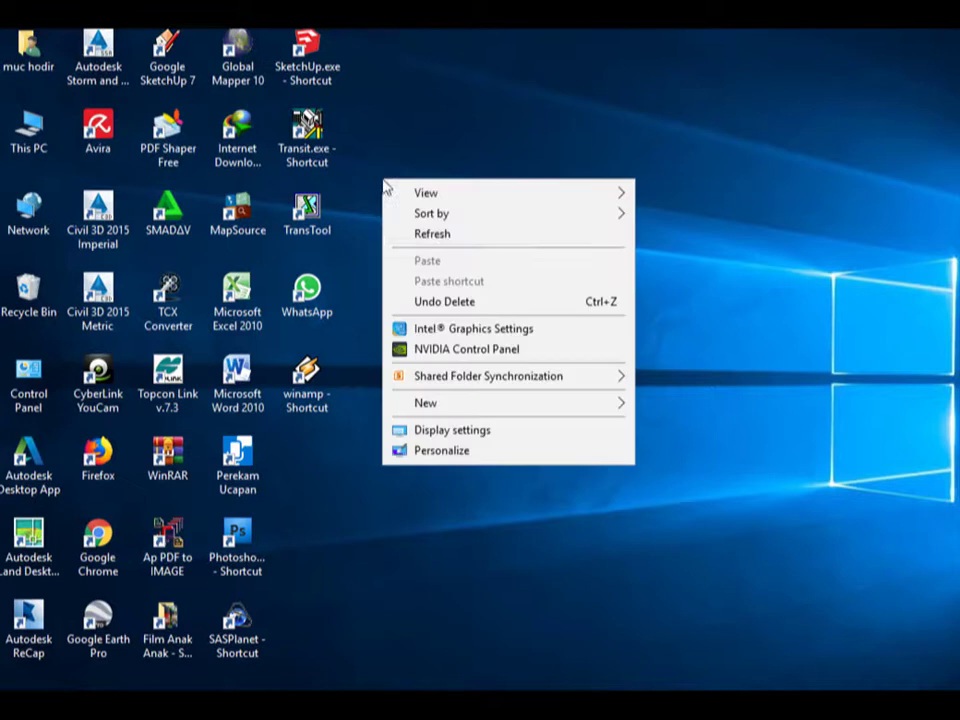
left_click(435, 233)
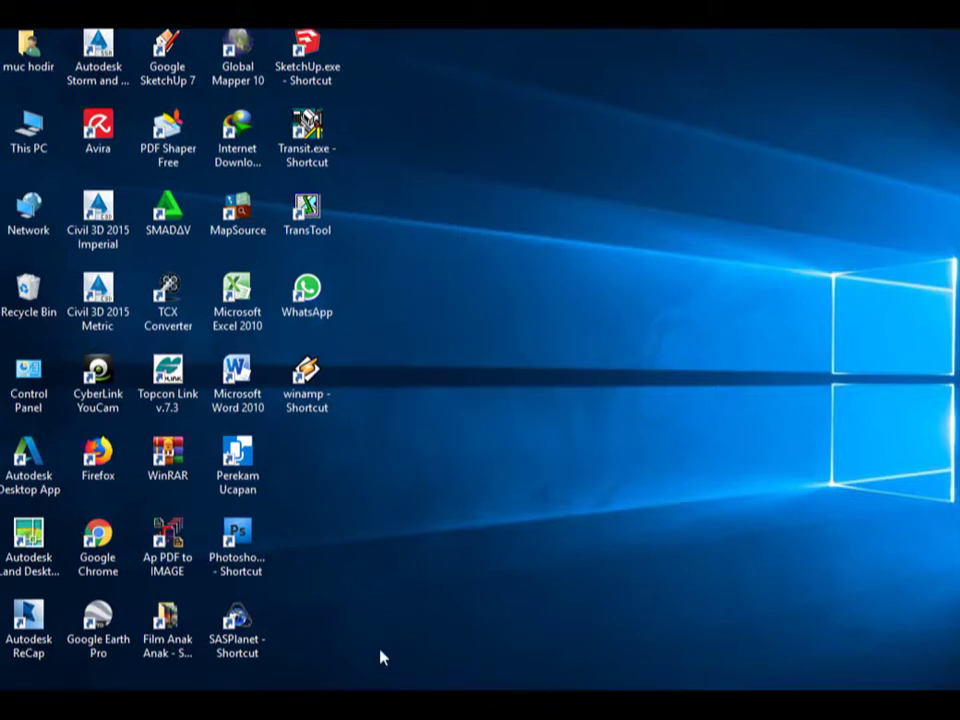
right_click(510, 285)
left_click(556, 335)
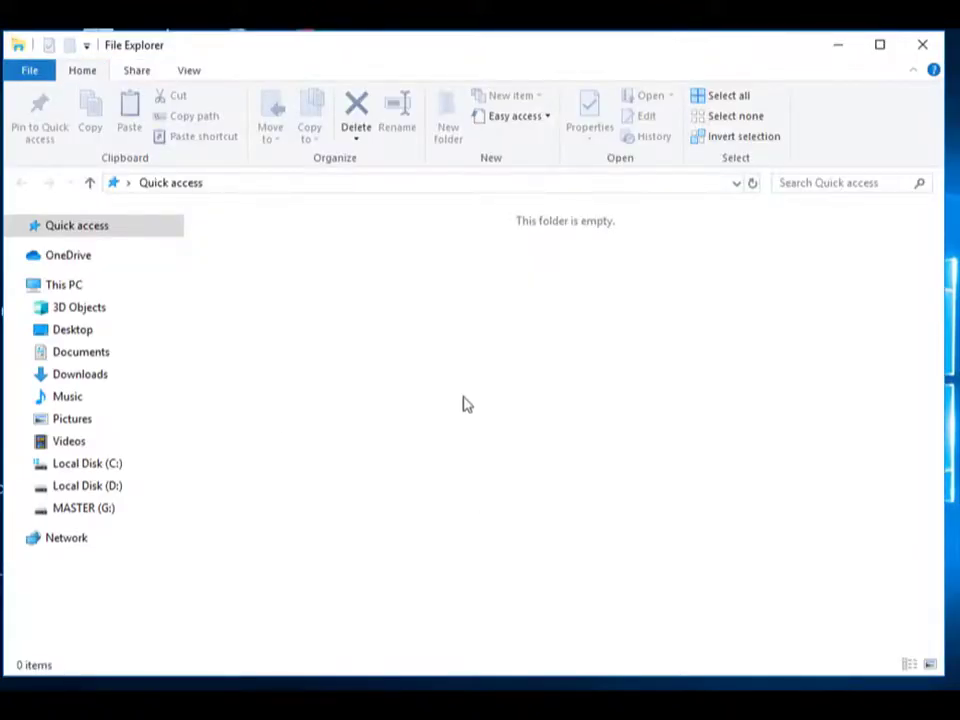
Step: Open DIGONAL TAPAK TOWER.xlsb from the 2020 folder on Local Disk (D:)
left_click(92, 487)
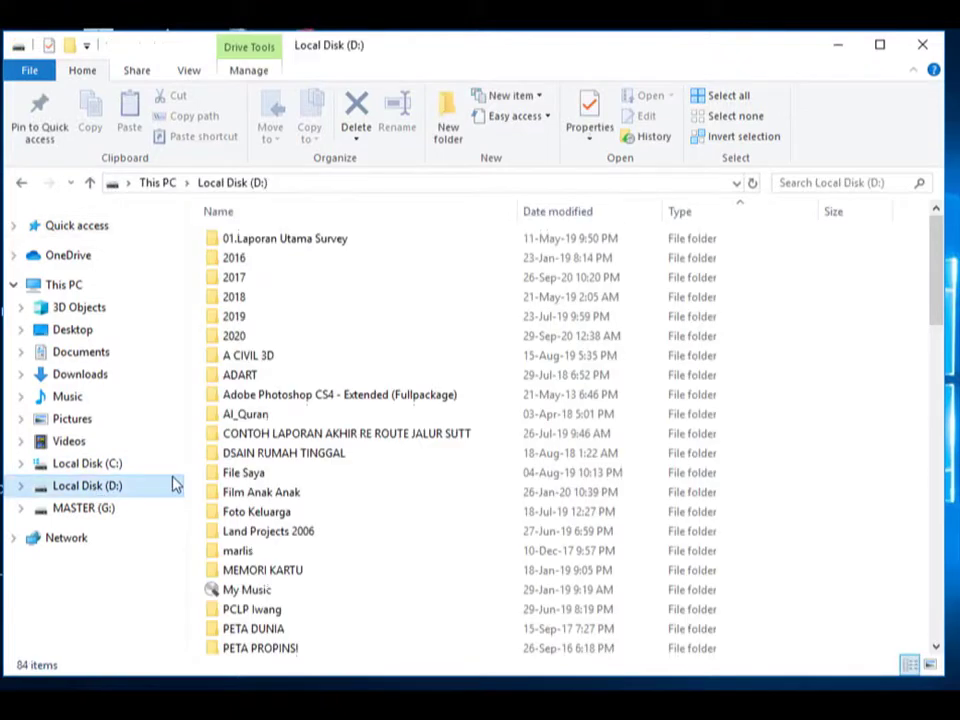
double_click(250, 341)
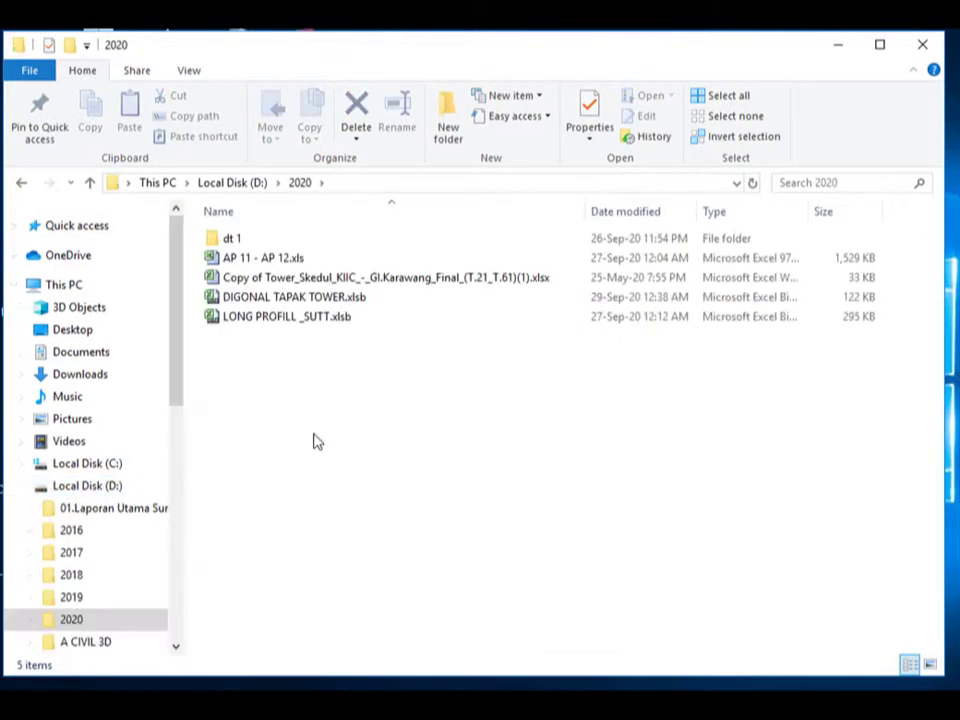
double_click(248, 305)
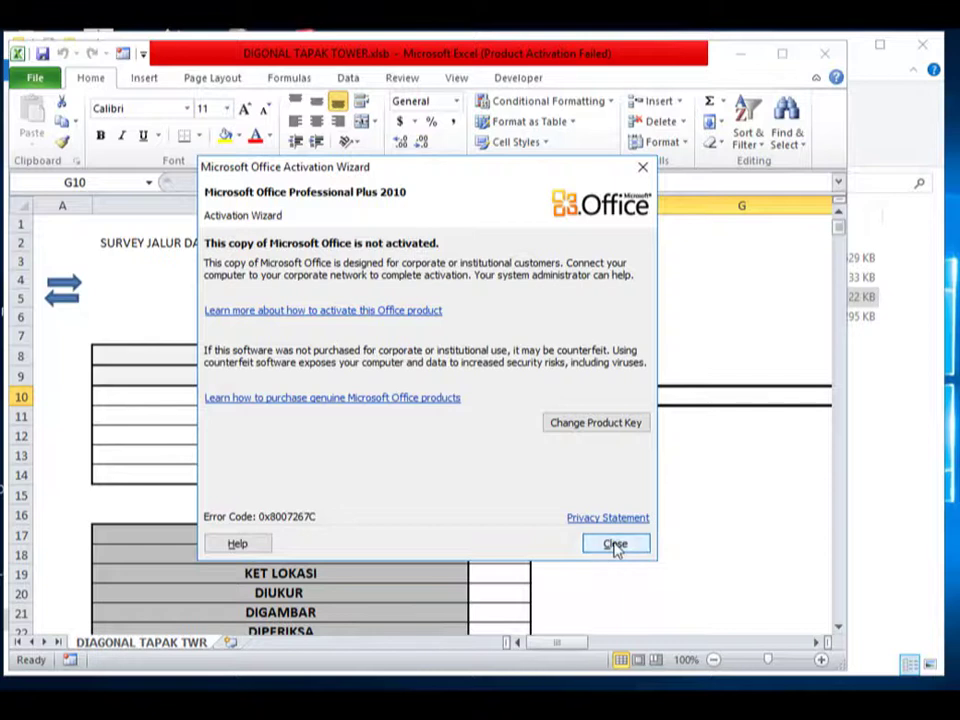
Step: Close the Office activation notice, then minimize the workbook and file browser windows
left_click(615, 545)
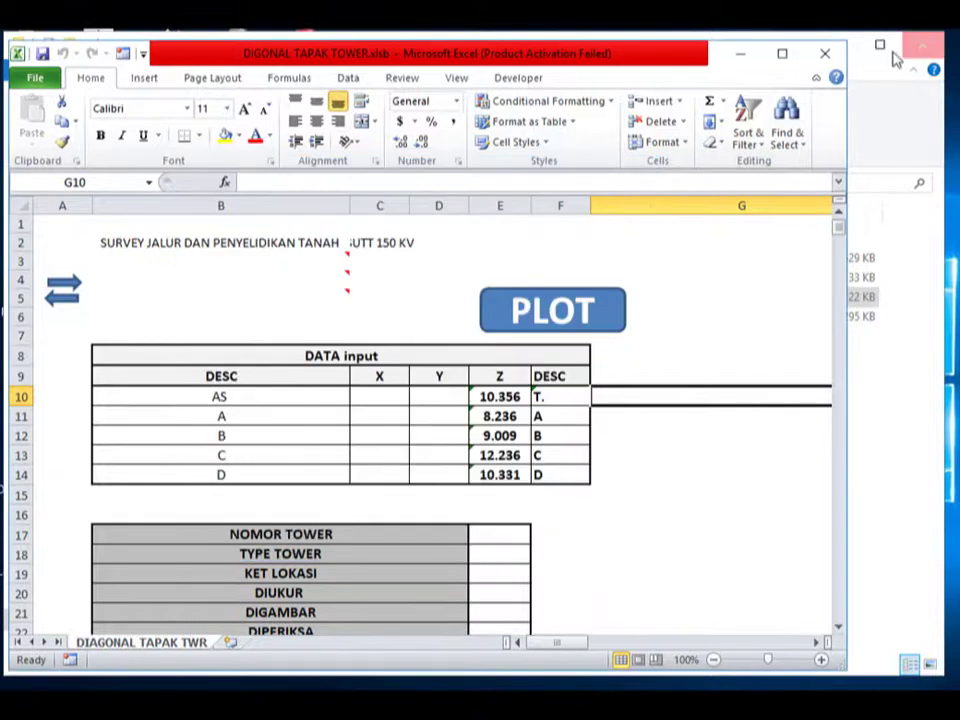
left_click(739, 55)
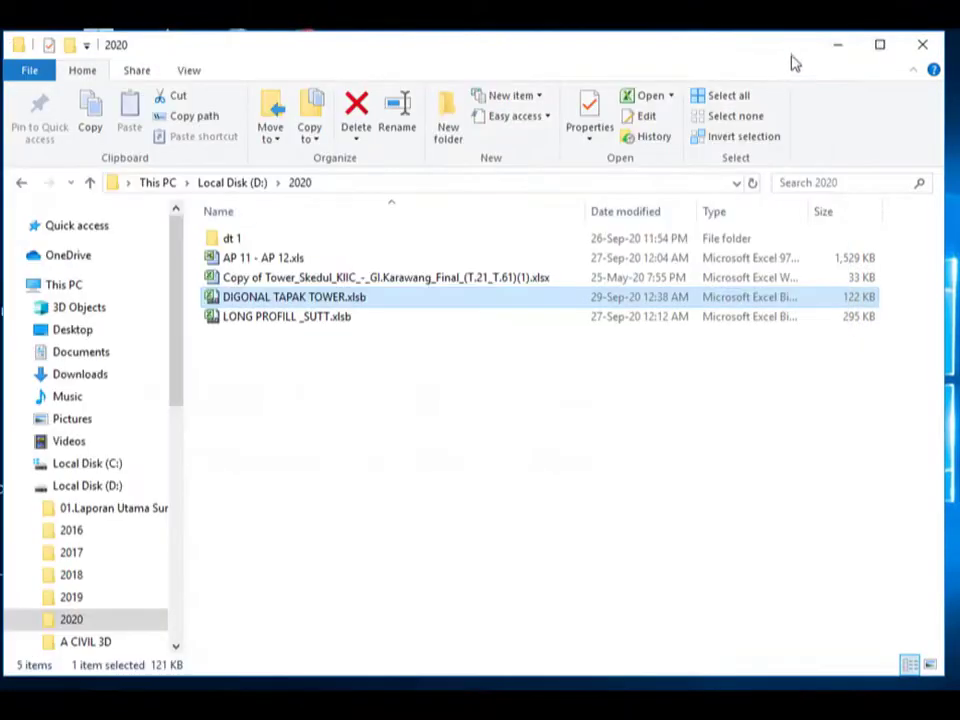
left_click(836, 47)
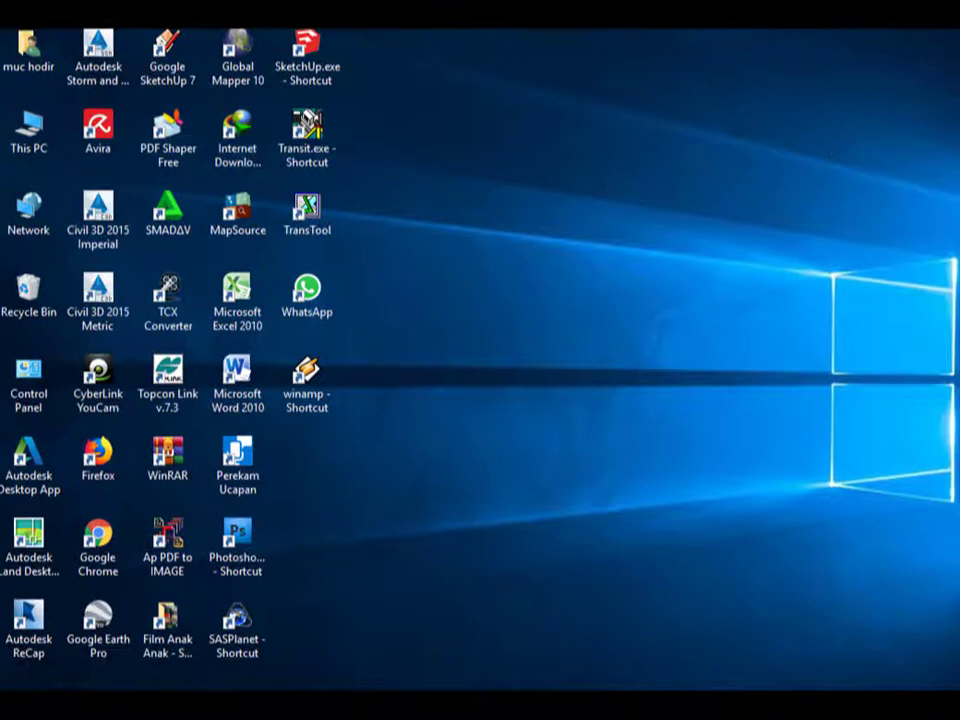
Step: Look over the DIAGONAL TAPAK TWR sheet's data cells G5–G18 and the survey title in B2
scroll(401, 523, "down", 1)
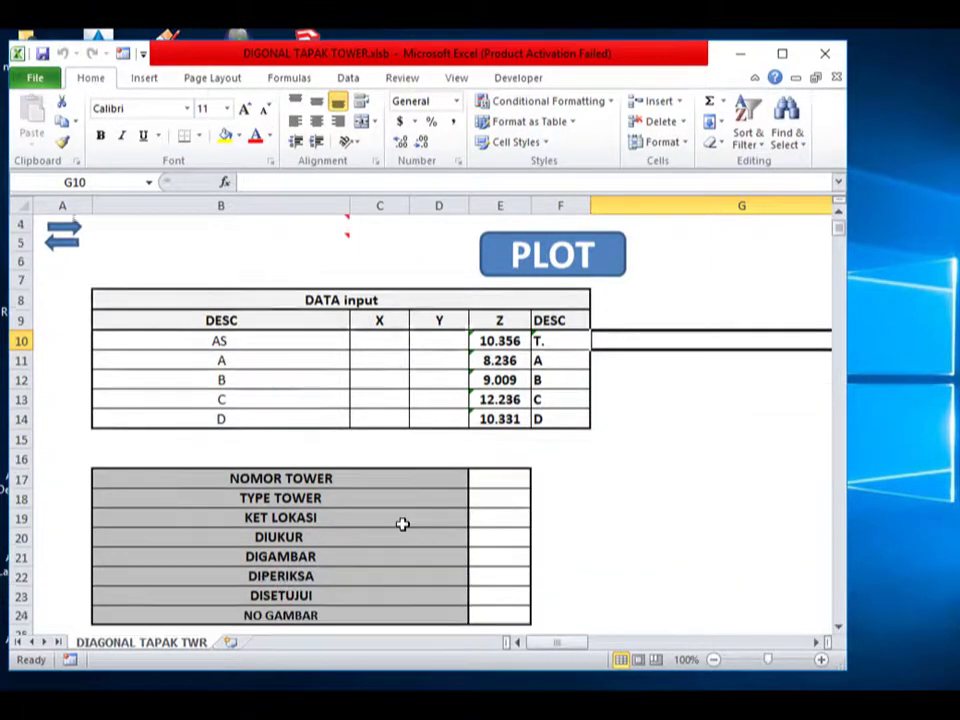
scroll(402, 524, "down", 3)
scroll(401, 524, "up", 2)
scroll(401, 525, "up", 2)
left_click(726, 558)
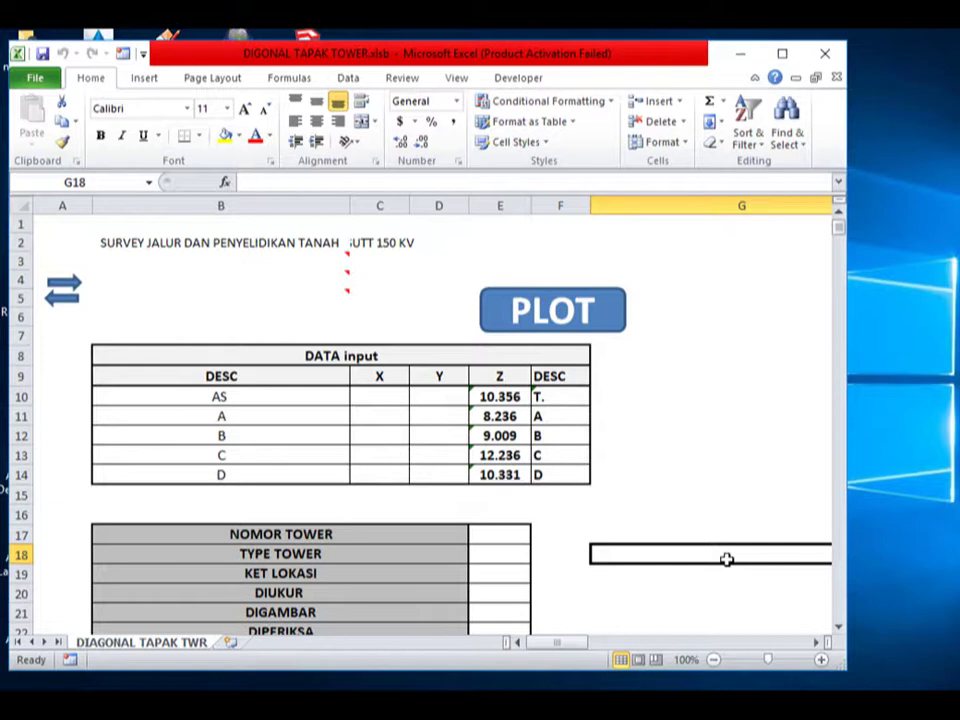
left_click(692, 420)
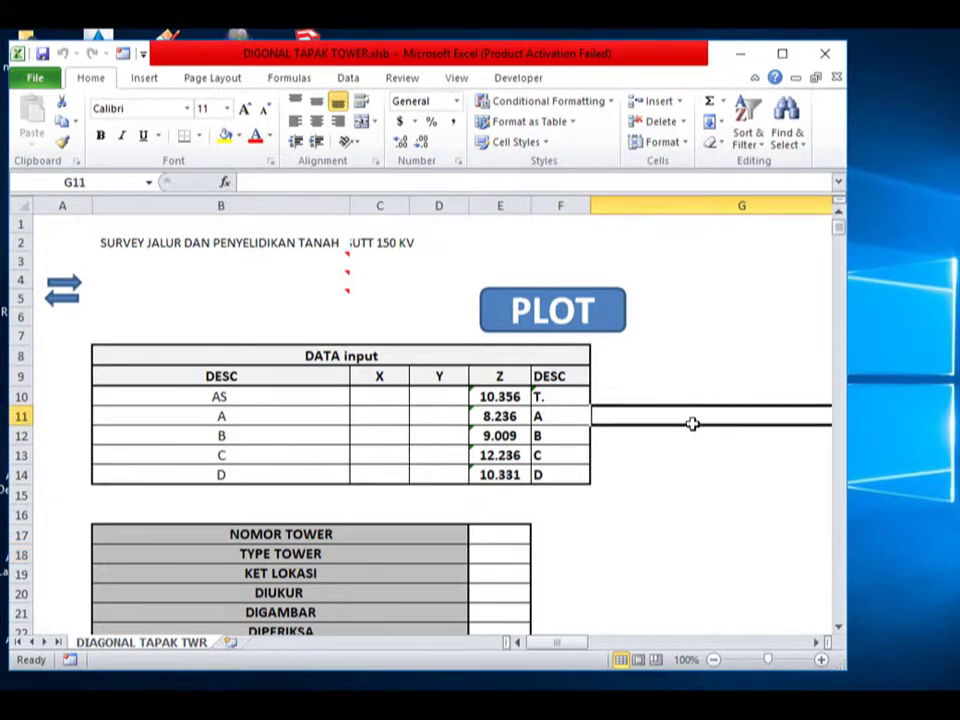
left_click(672, 518)
scroll(587, 540, "down", 2)
scroll(593, 531, "down", 2)
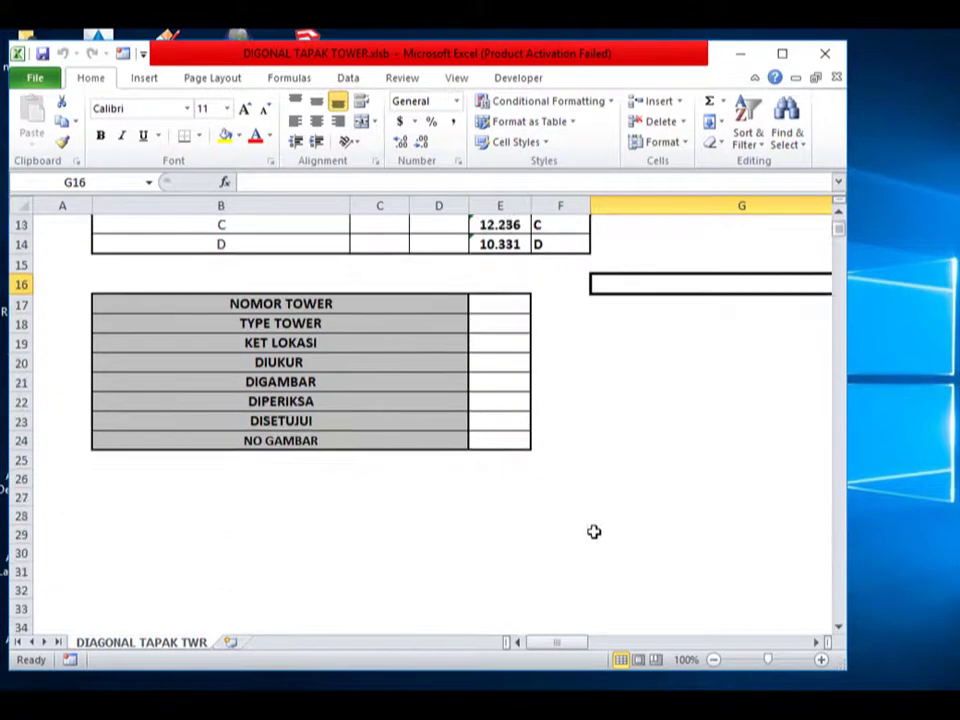
scroll(600, 510, "up", 3)
left_click(611, 496)
scroll(705, 566, "down", 1)
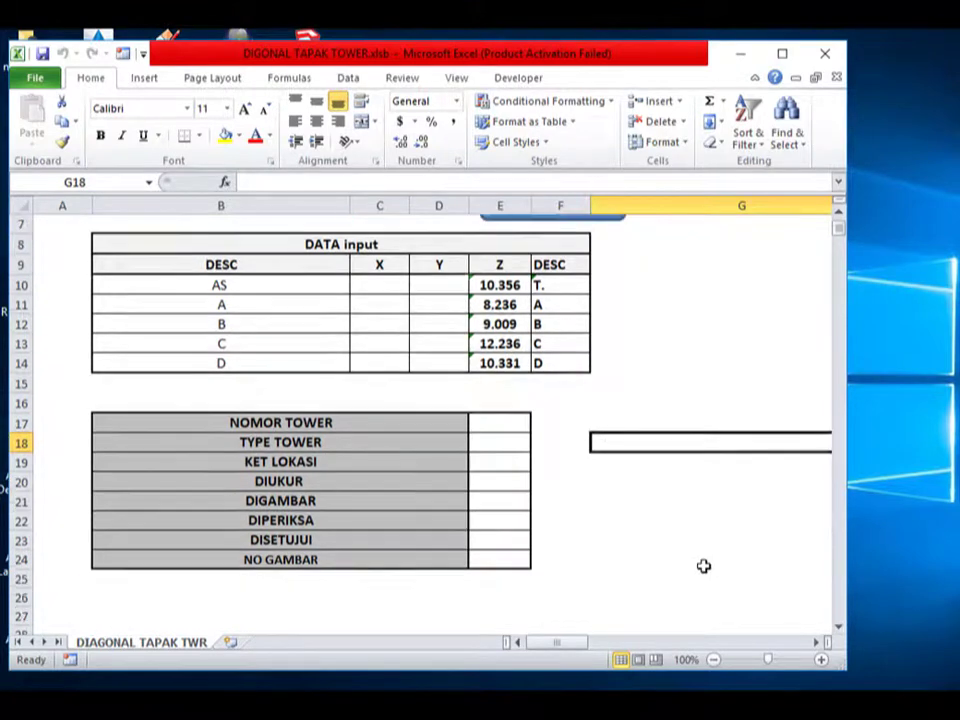
scroll(680, 552, "down", 3)
scroll(660, 543, "up", 4)
scroll(665, 520, "up", 1)
left_click(676, 479)
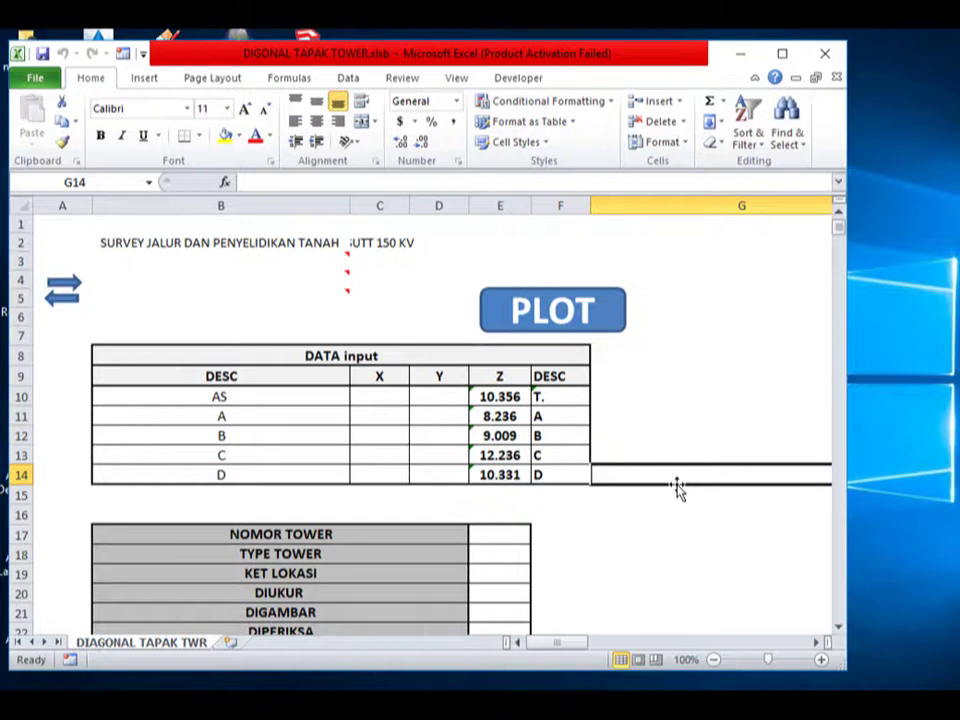
left_click(692, 357)
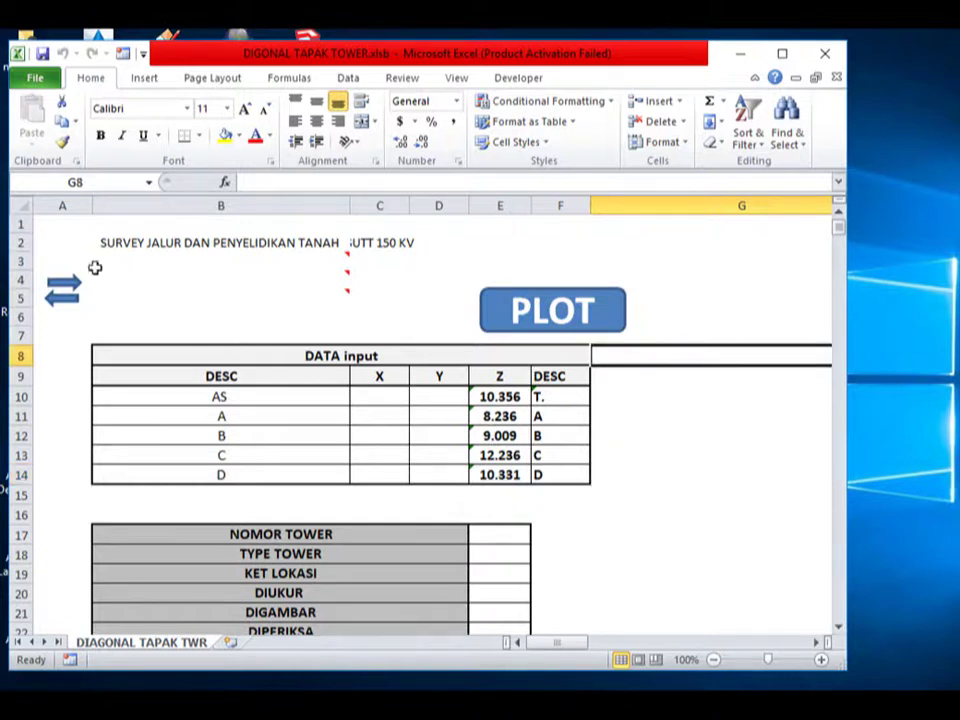
left_click(118, 242)
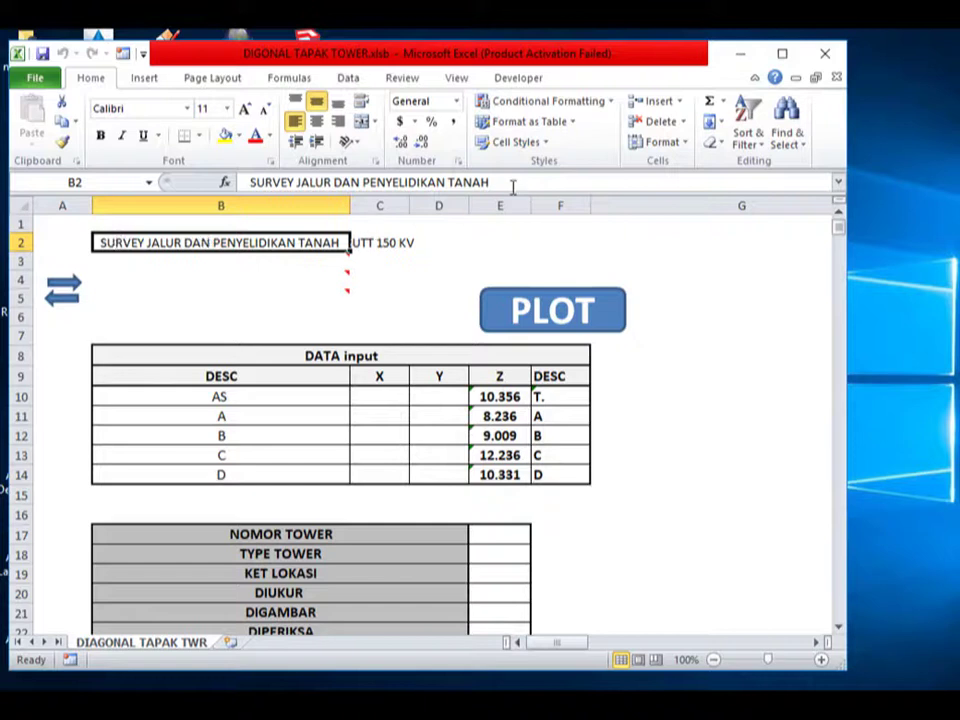
left_click(797, 304)
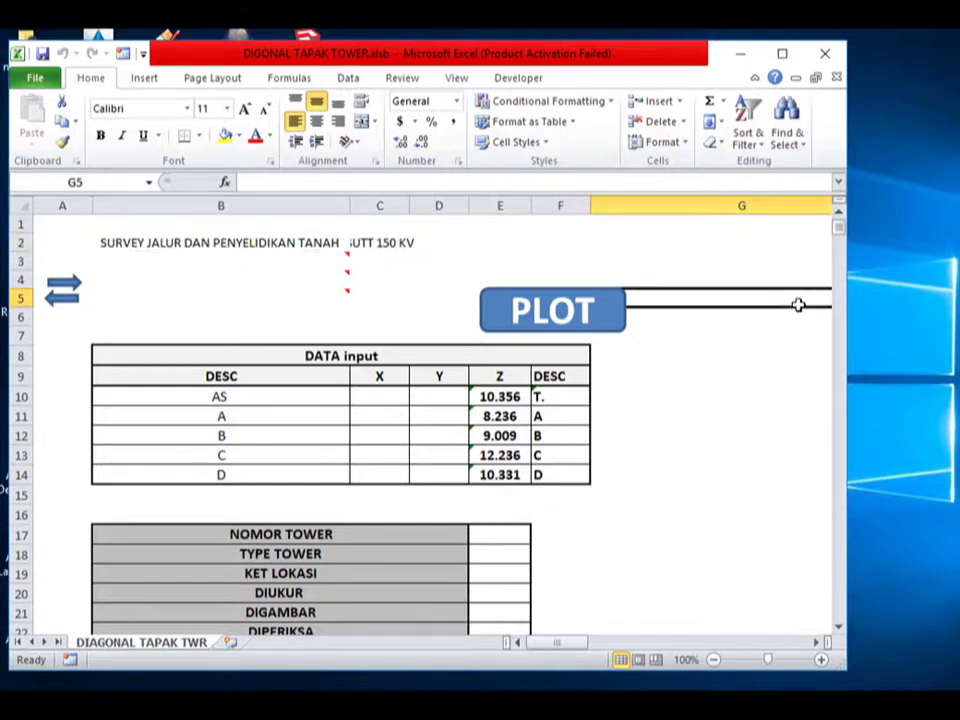
mouse_move(141, 256)
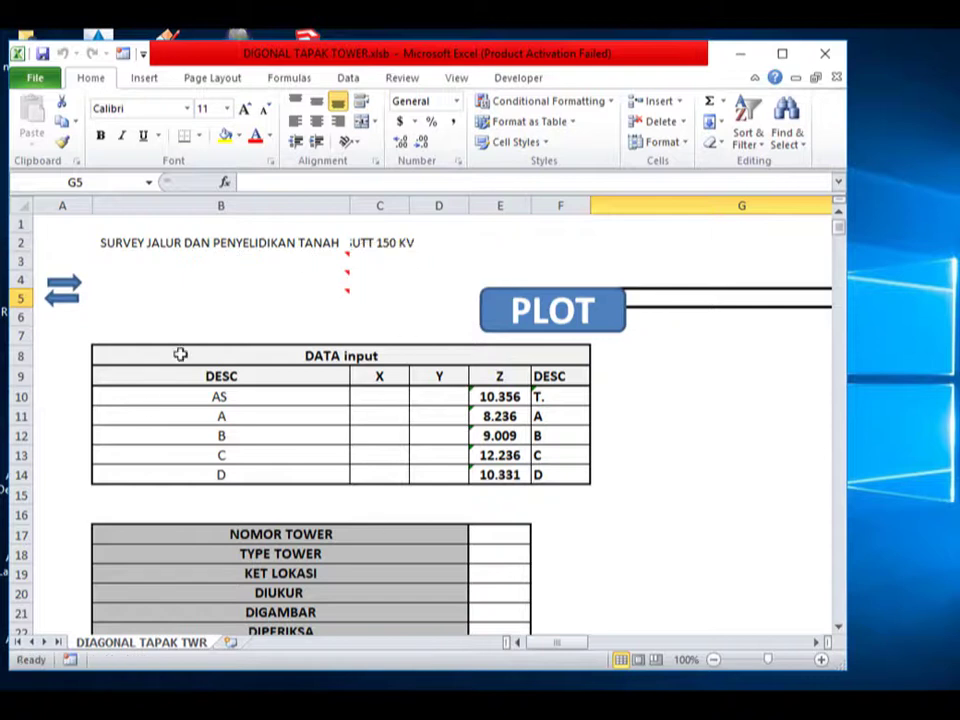
Step: Enter the route 'BANDUNG - JAKARTA' in cell B3
left_click(179, 261)
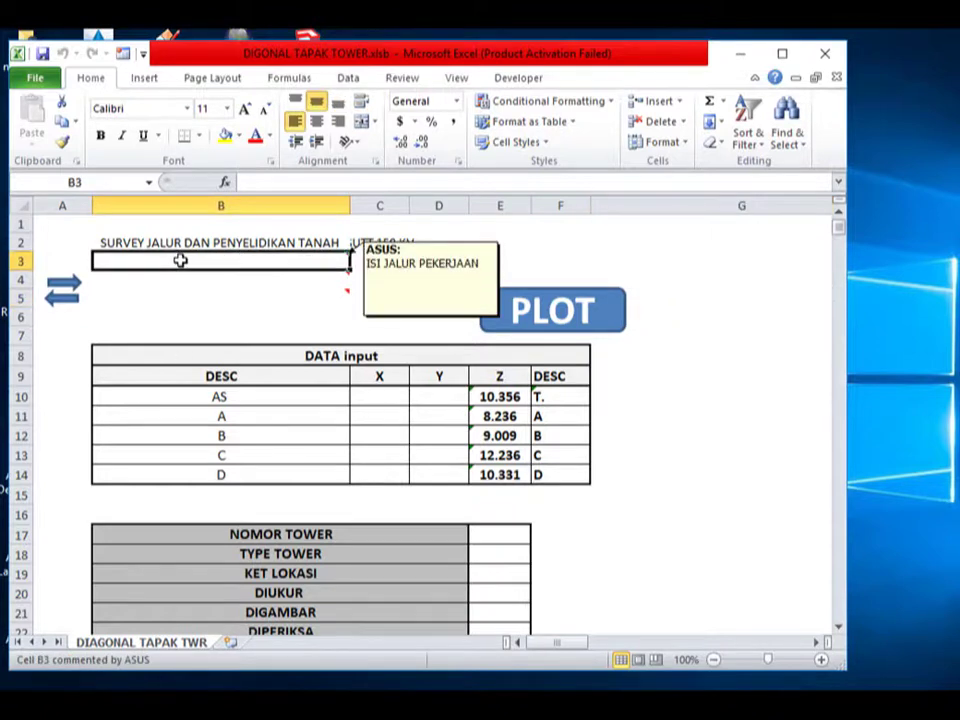
type("BA")
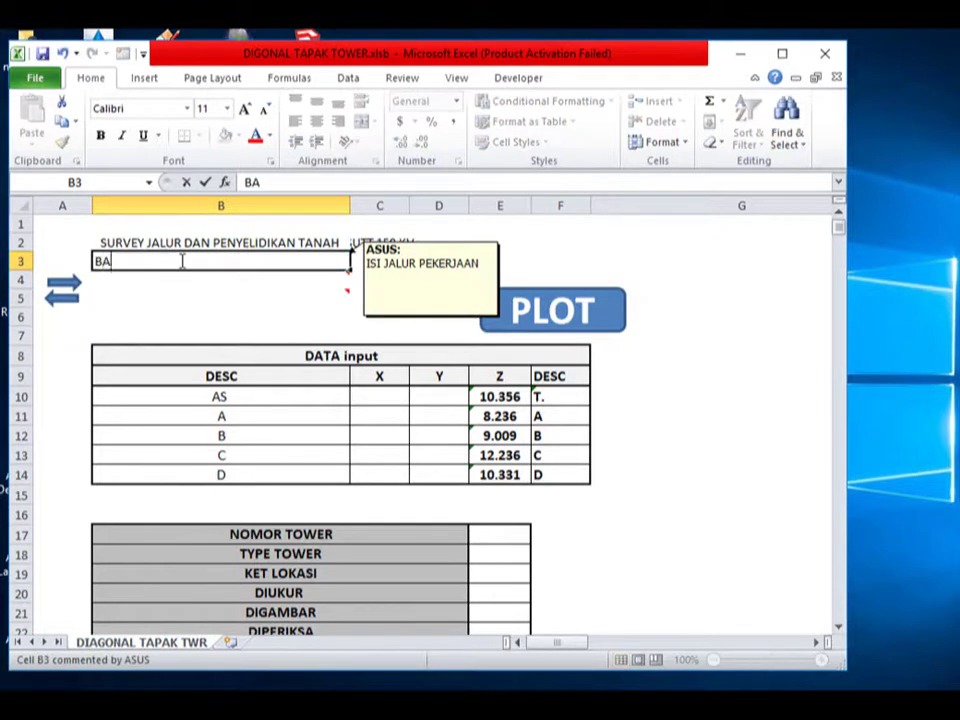
type("NDUNG ")
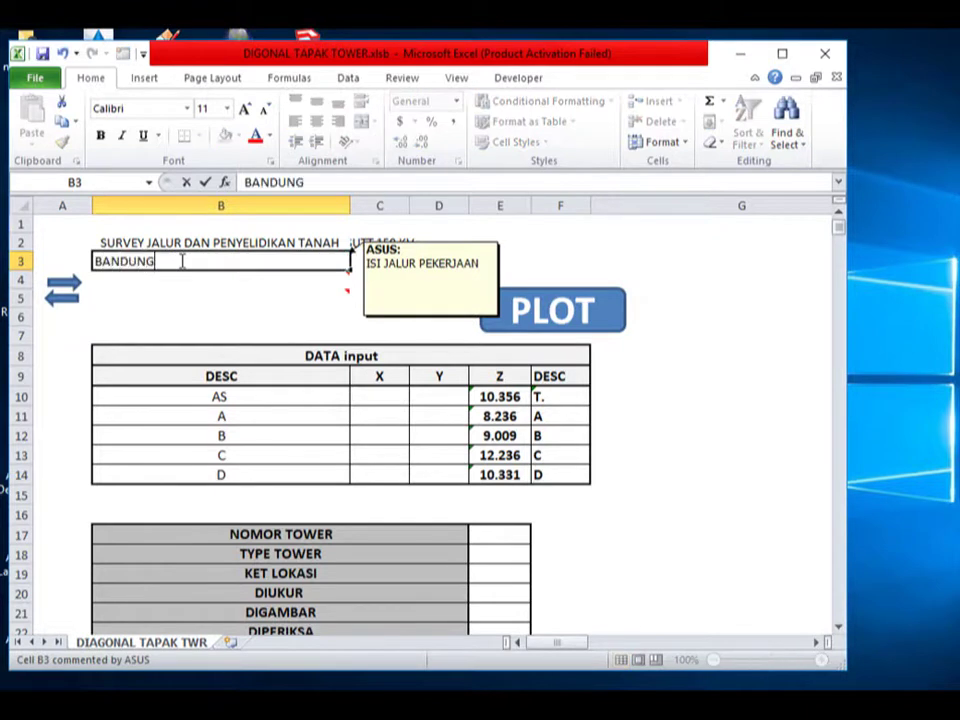
type("- ")
type("JAKARTA")
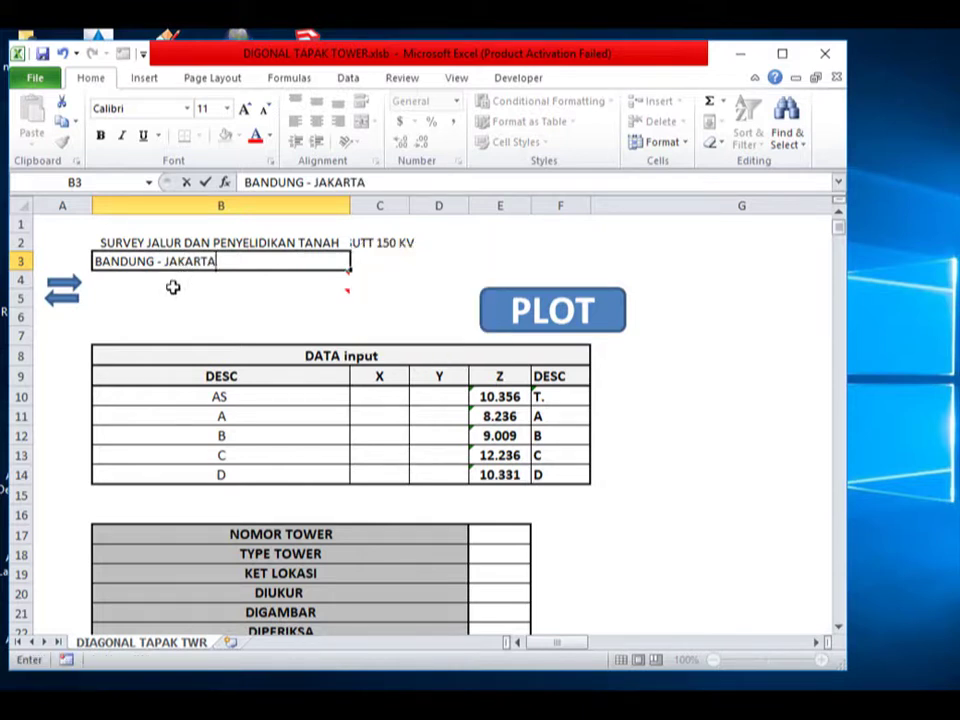
key("Return")
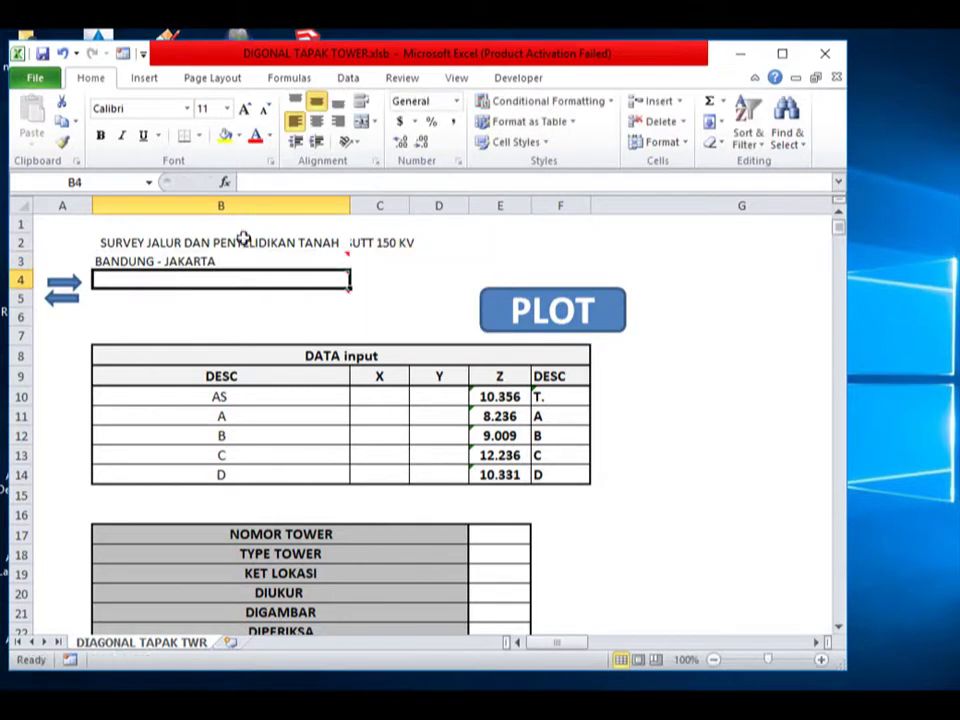
Step: Put JAKARTA in B4 and BANDUNG in B5, removing the AutoComplete suffix
mouse_move(335, 279)
type("J")
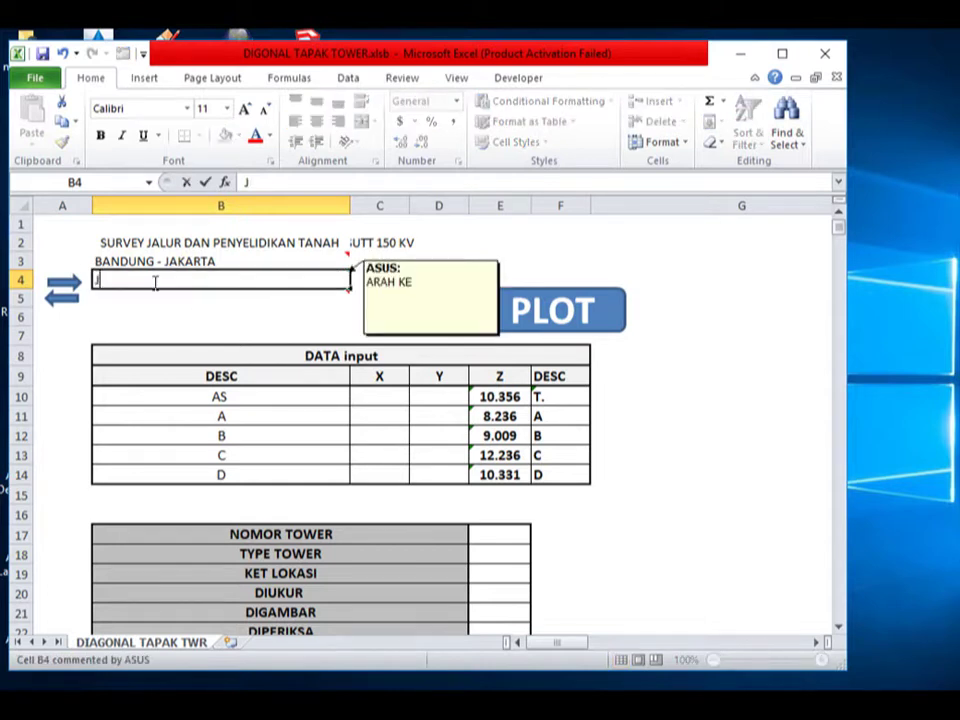
type("AKARTA")
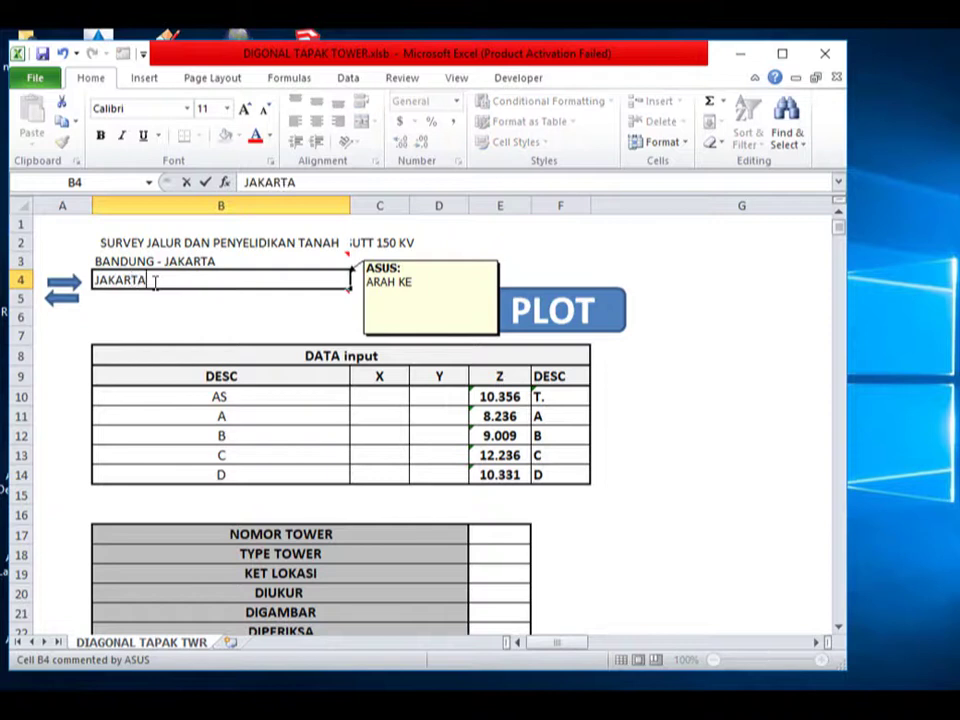
left_click(149, 313)
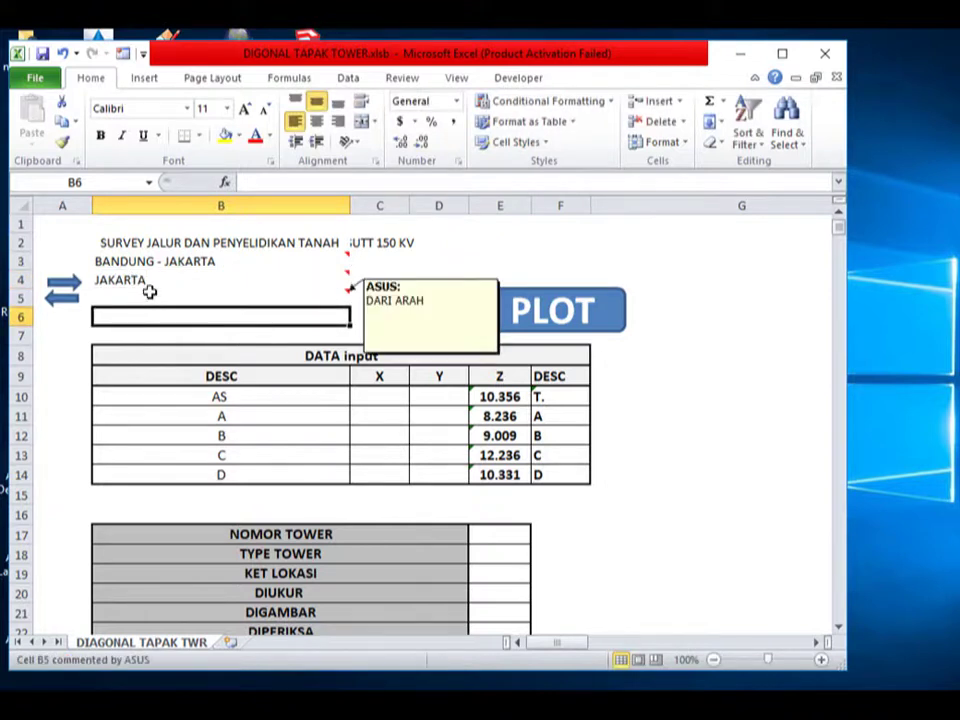
left_click(161, 297)
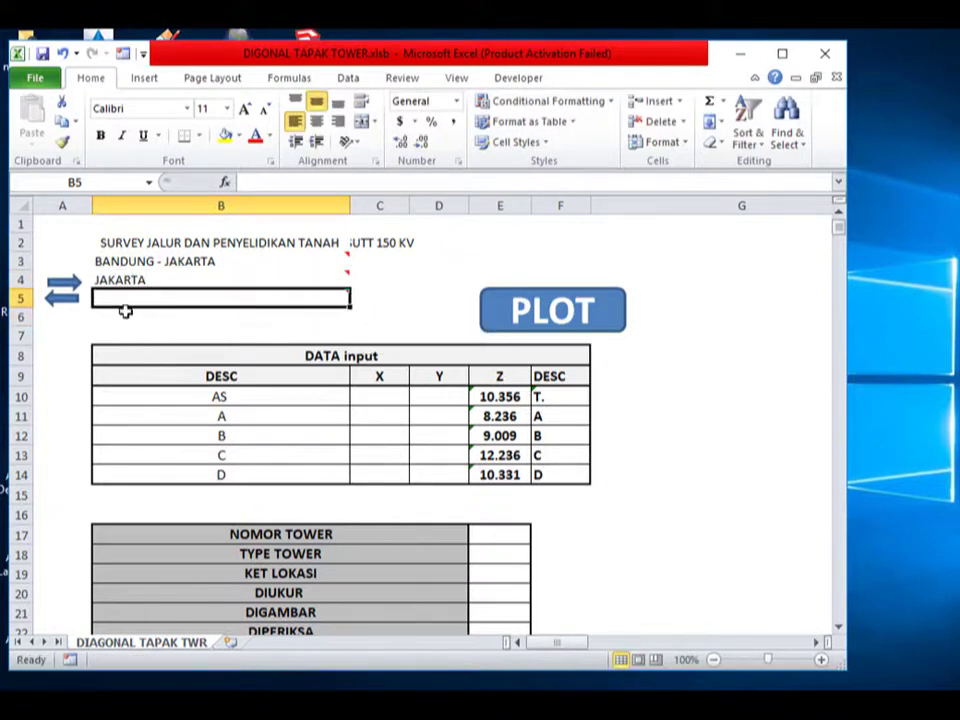
type("BA")
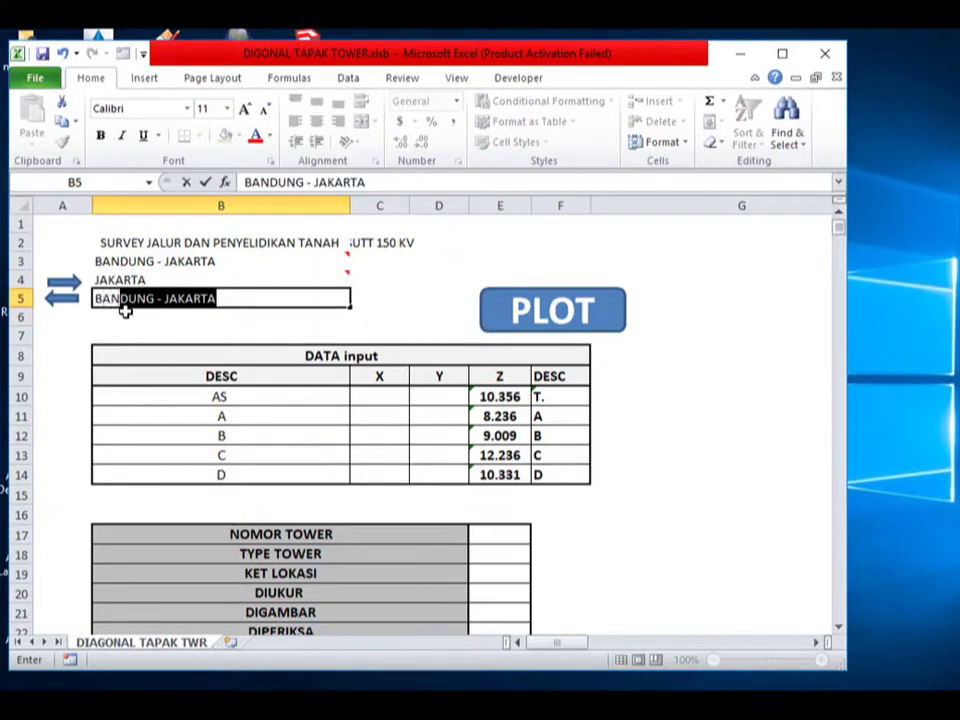
type("NDUNG")
key("BackSpace")
key("Return")
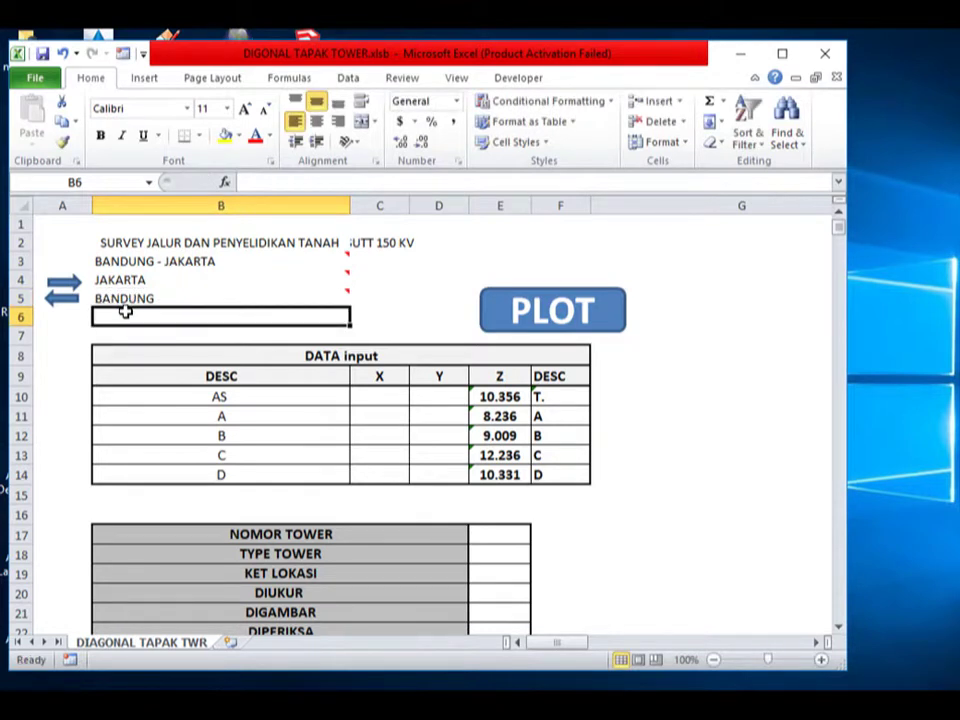
Step: Clear the old Z values in E10:E14
left_click_drag(503, 396, 510, 473)
key("Delete")
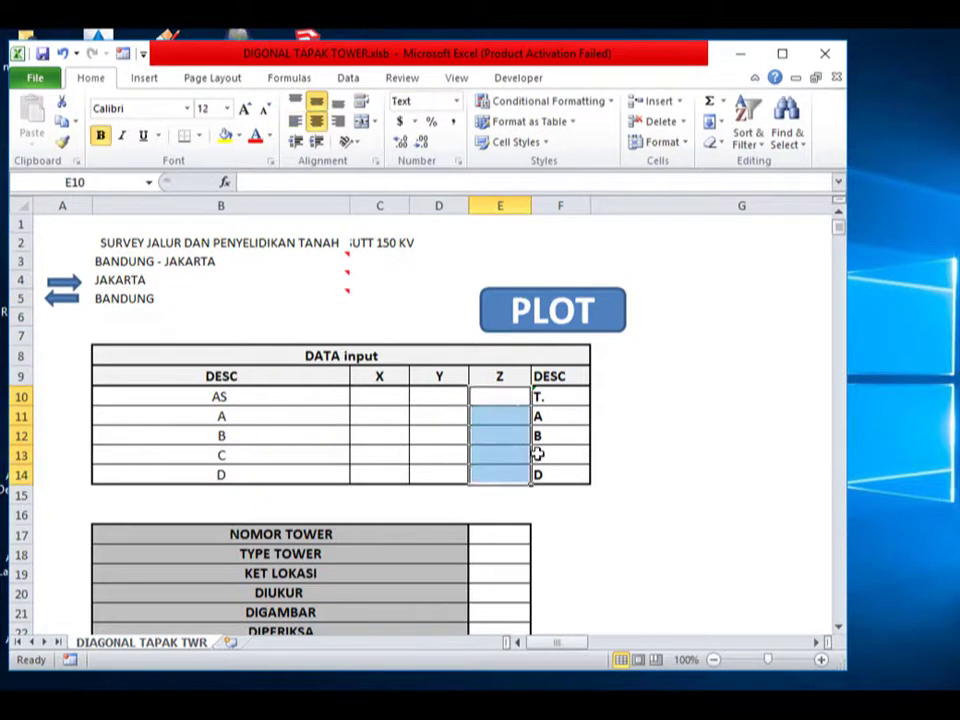
scroll(580, 420, "down", 3)
left_click(597, 401)
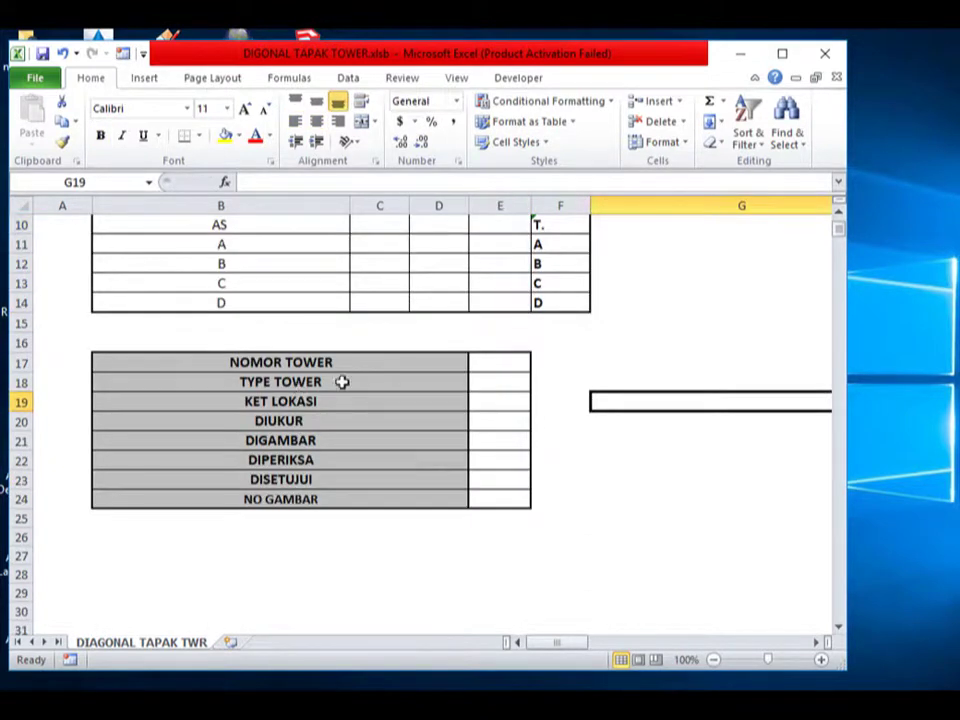
scroll(356, 381, "up", 2)
scroll(365, 400, "down", 2)
Step: Enter tower number 75, tower type AA+6 and location SEMAK in the tower table
left_click(487, 365)
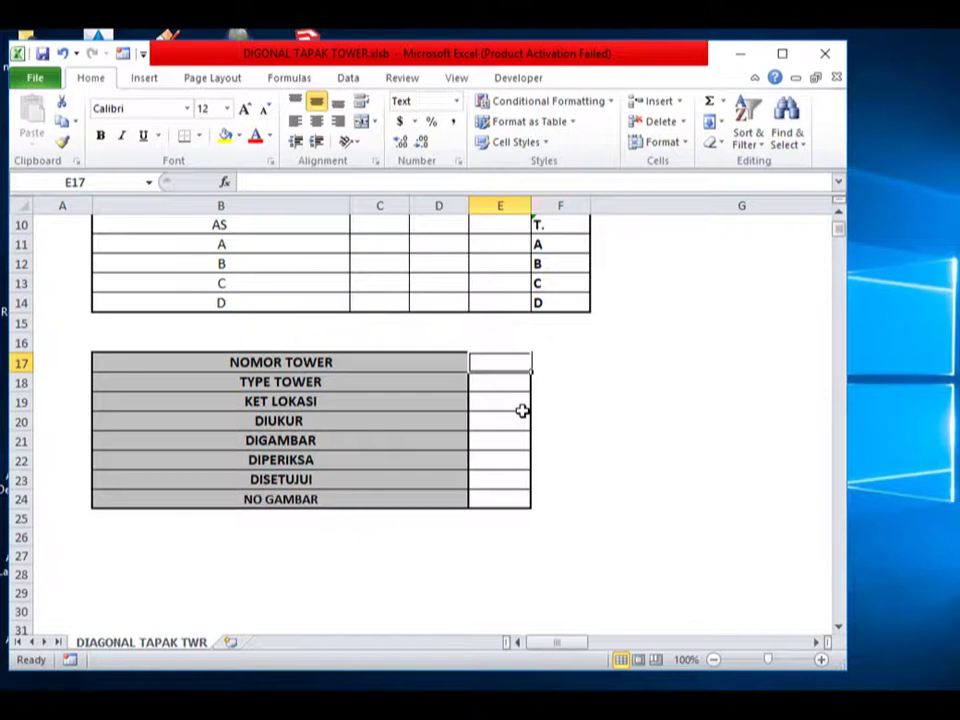
type("75")
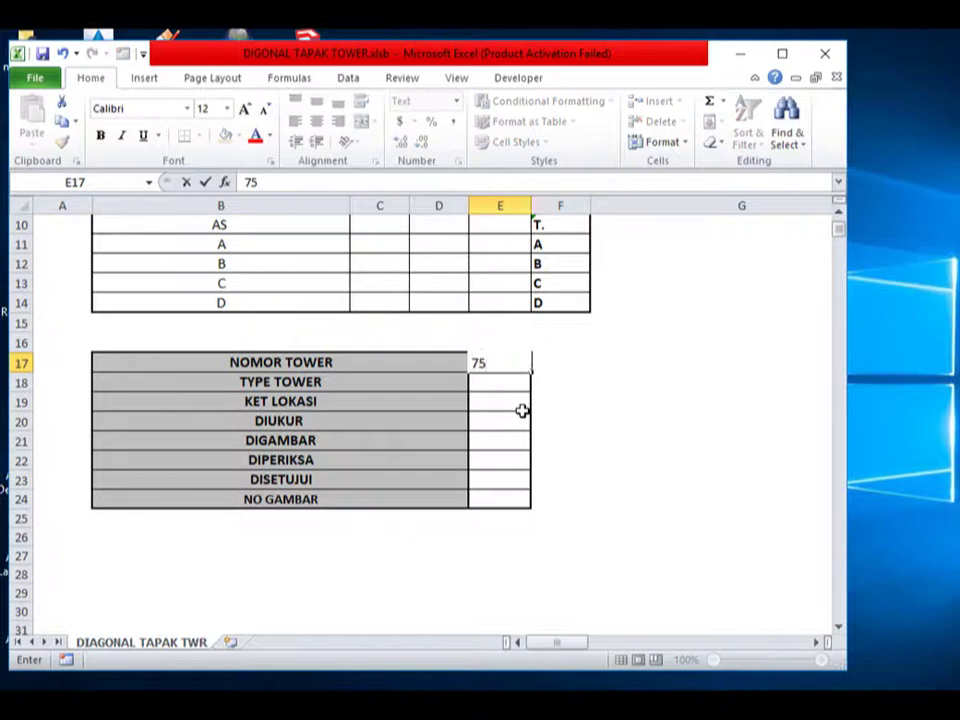
left_click(522, 410)
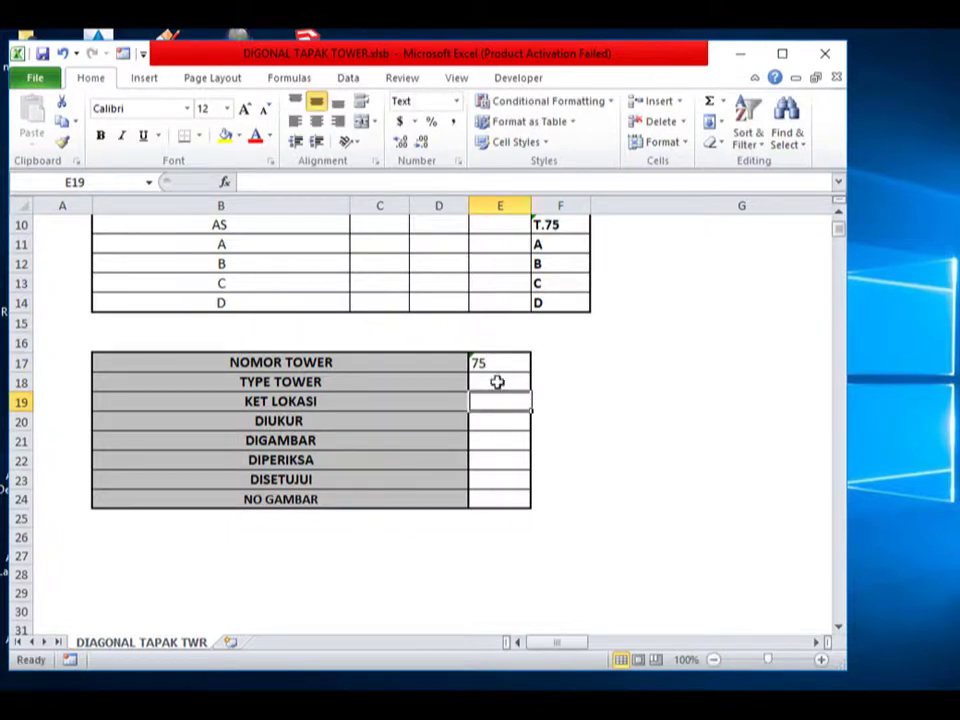
left_click(506, 388)
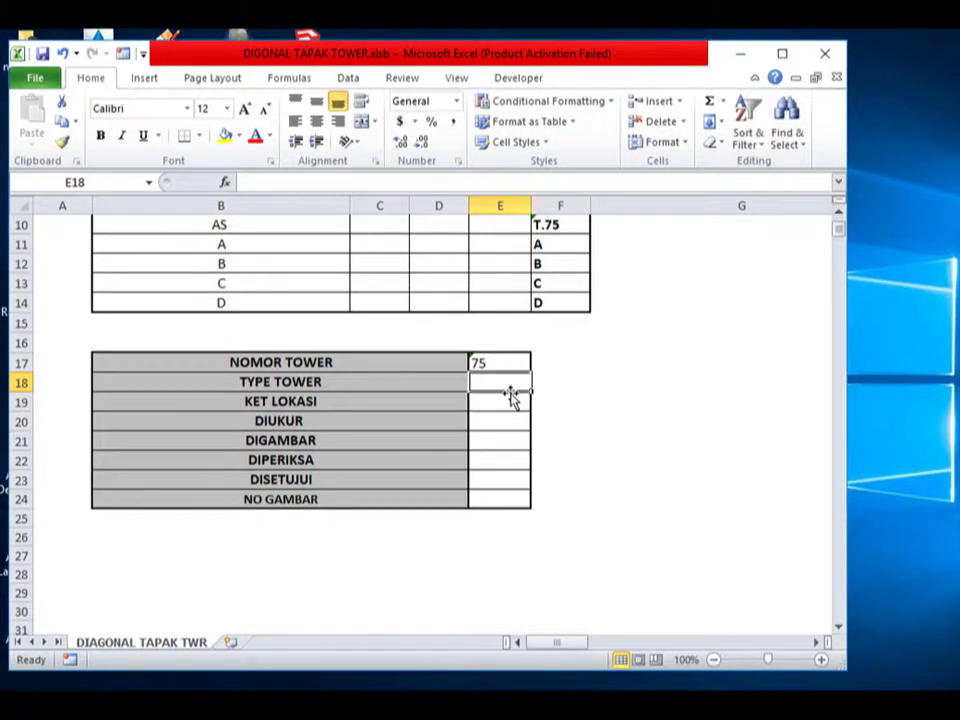
type("AA")
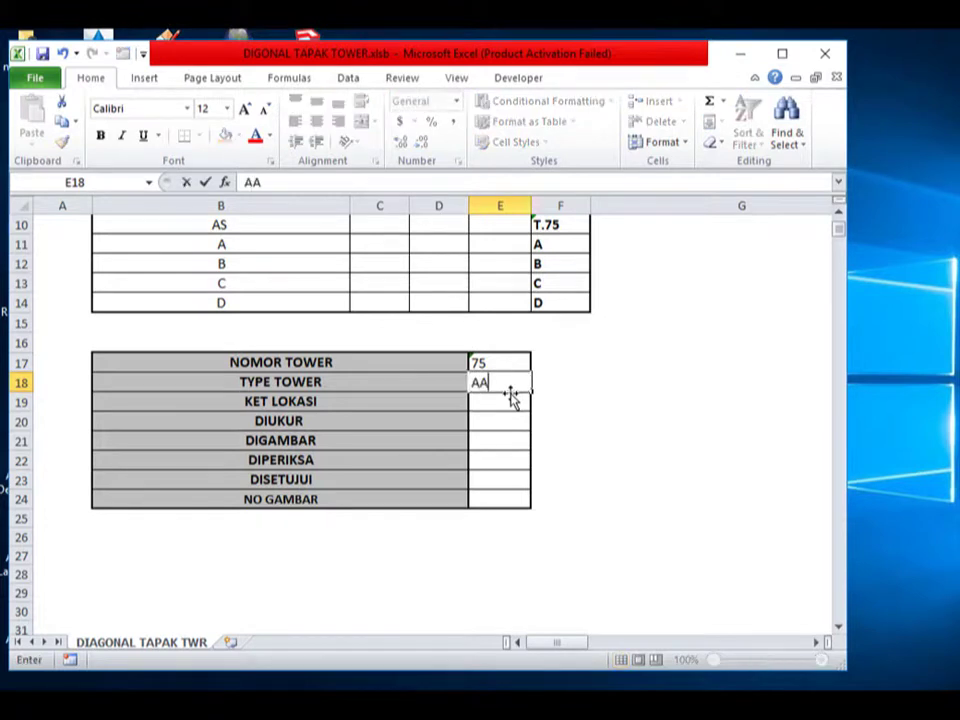
type("+6")
left_click(510, 398)
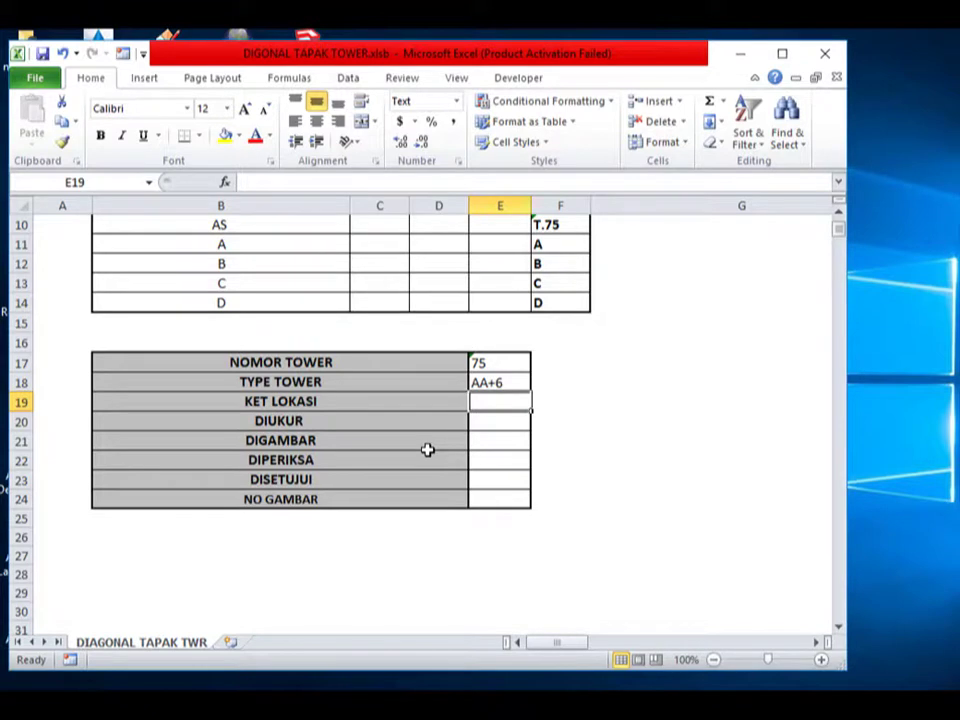
type("S")
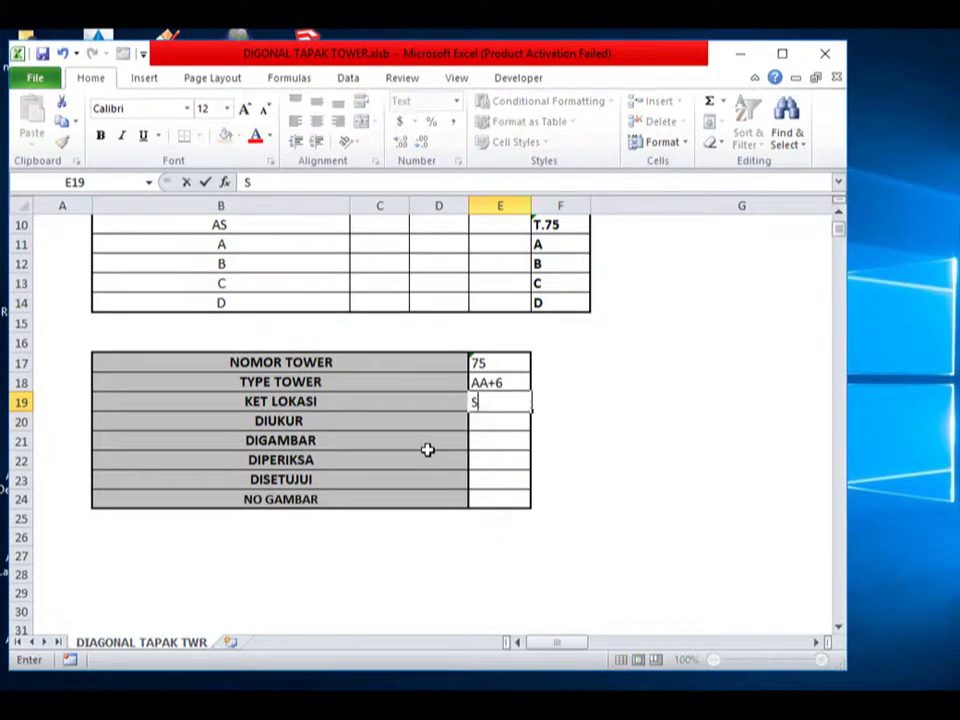
type("EMAK")
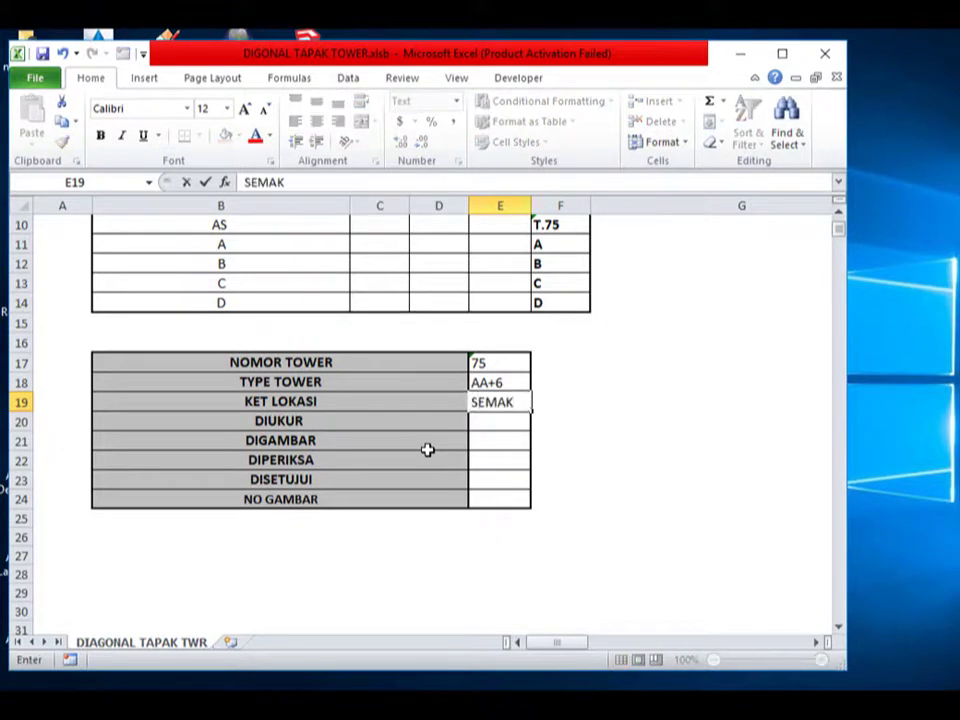
key("Return")
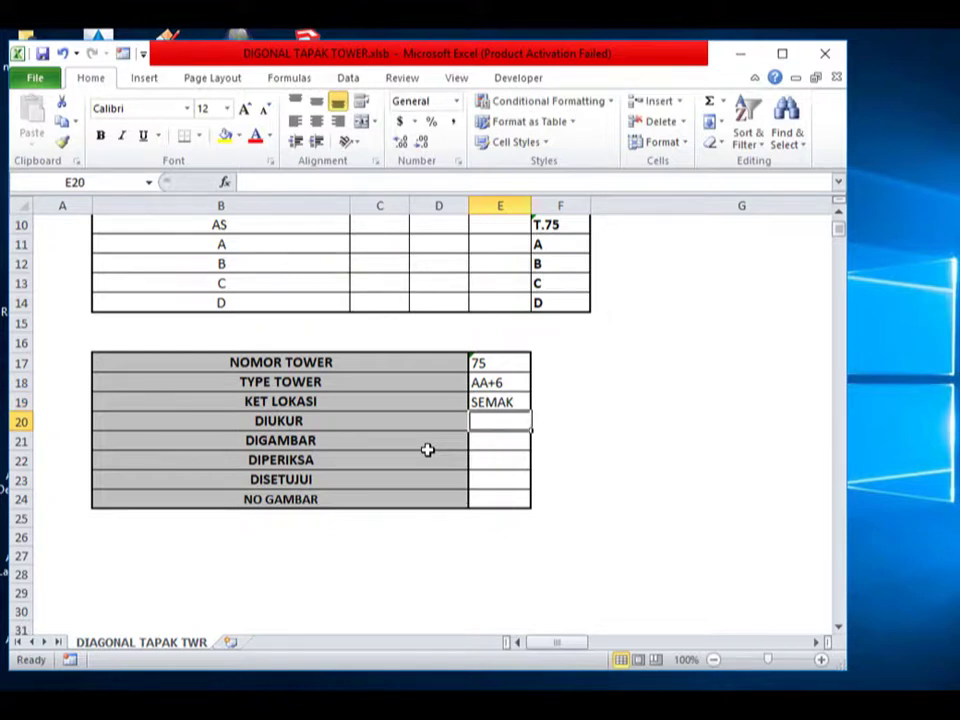
Step: Fill in the surveyor, drafter, checker and approver names and drawing number 80
type("UJAN")
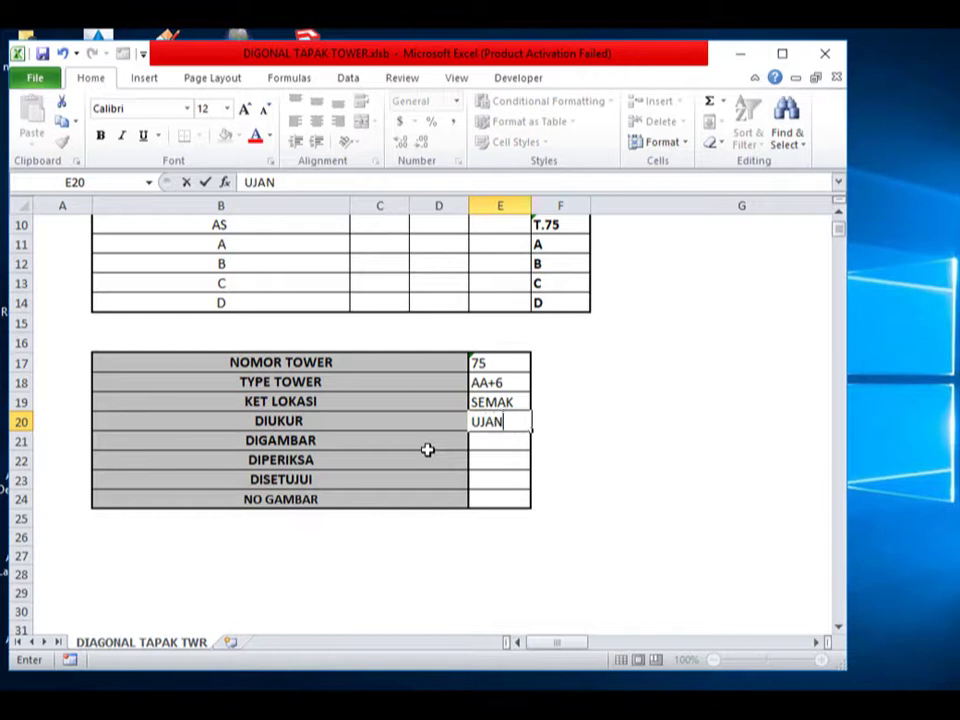
type("G")
key("Return")
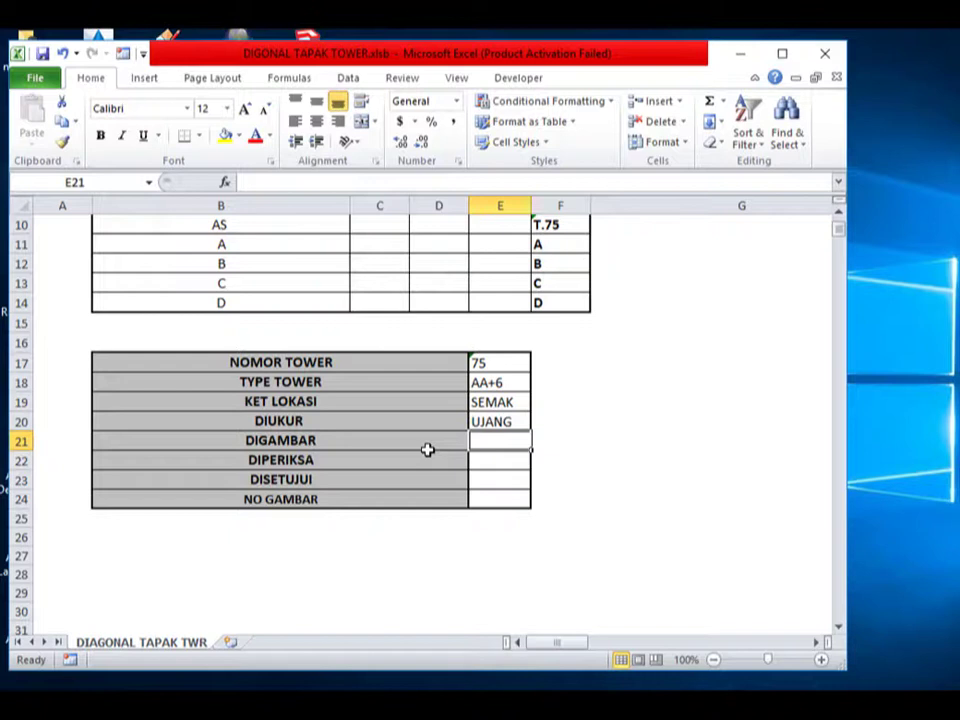
type("DID")
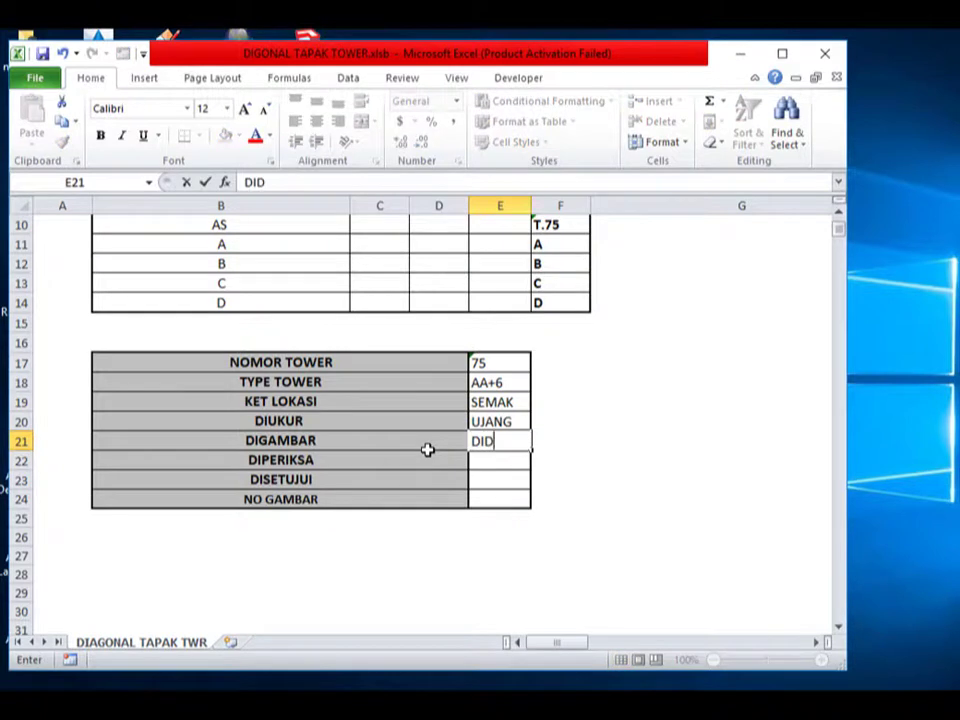
type("IN")
key("Return")
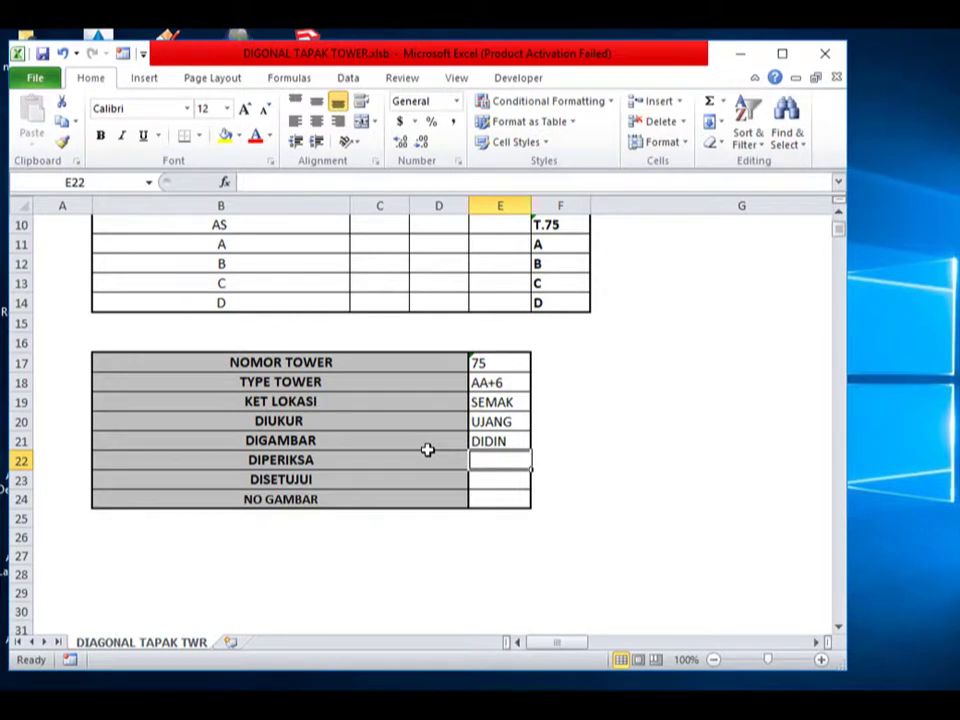
type("TOM")
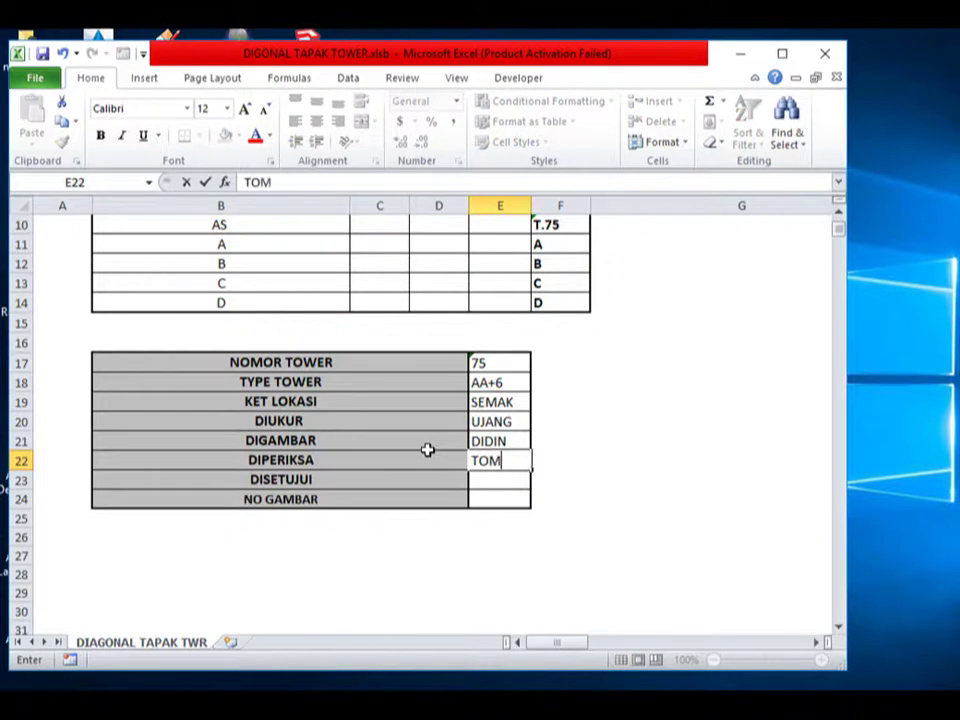
type("AS")
key("Return")
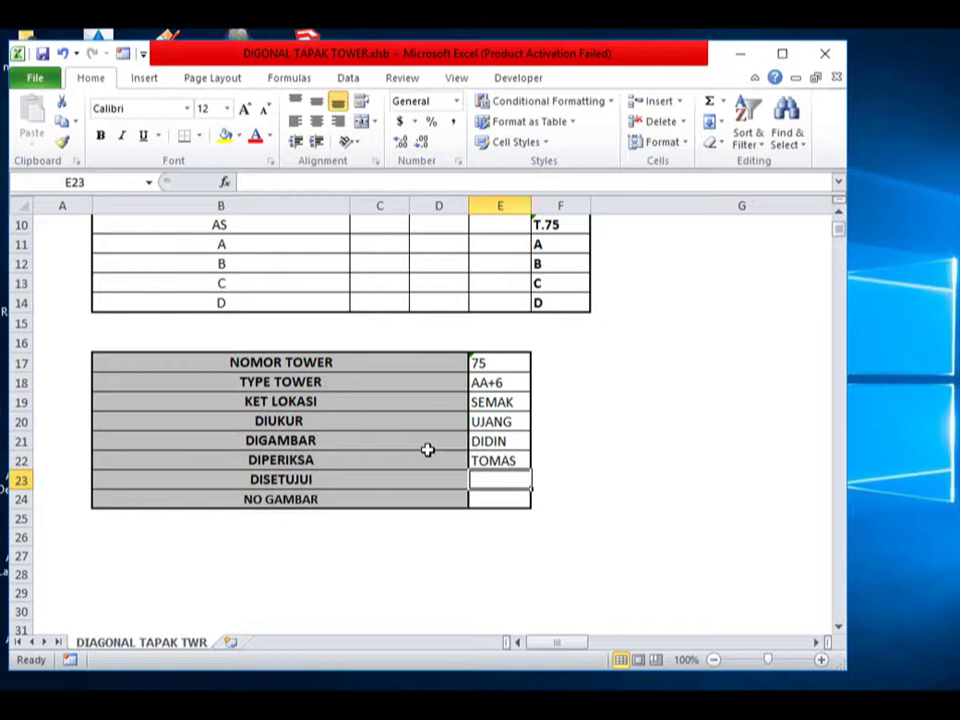
type("T")
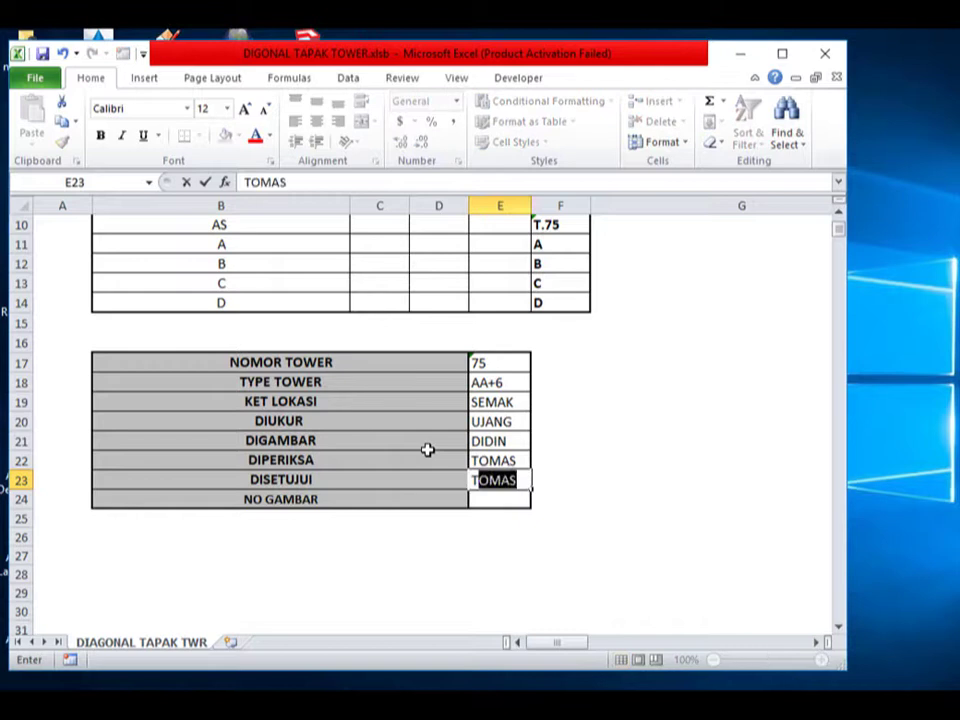
type("ATAN")
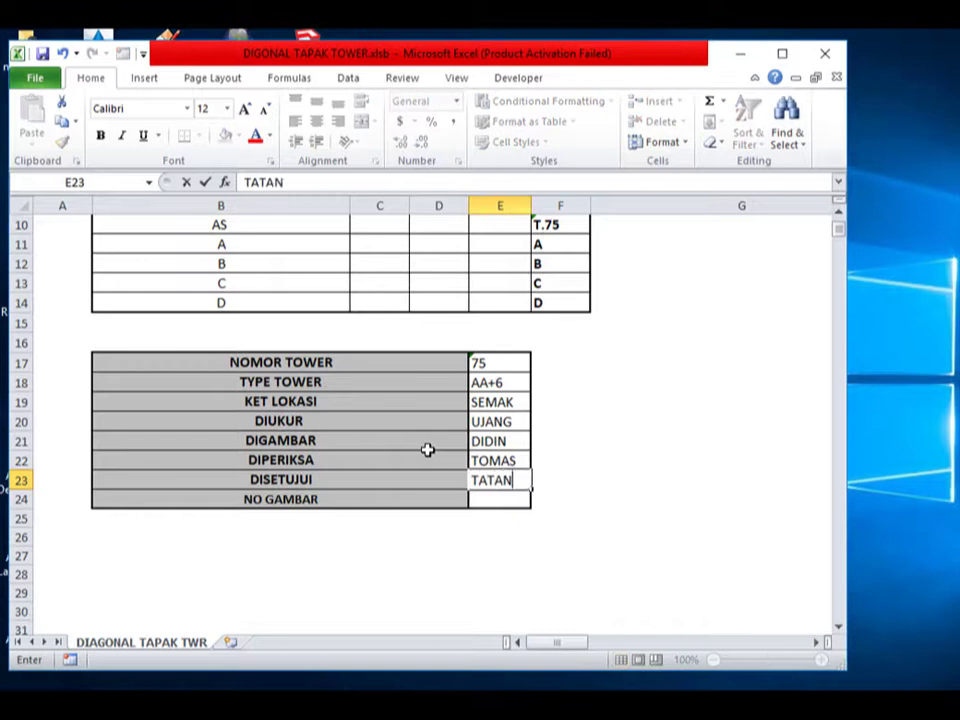
type("G")
key("Return")
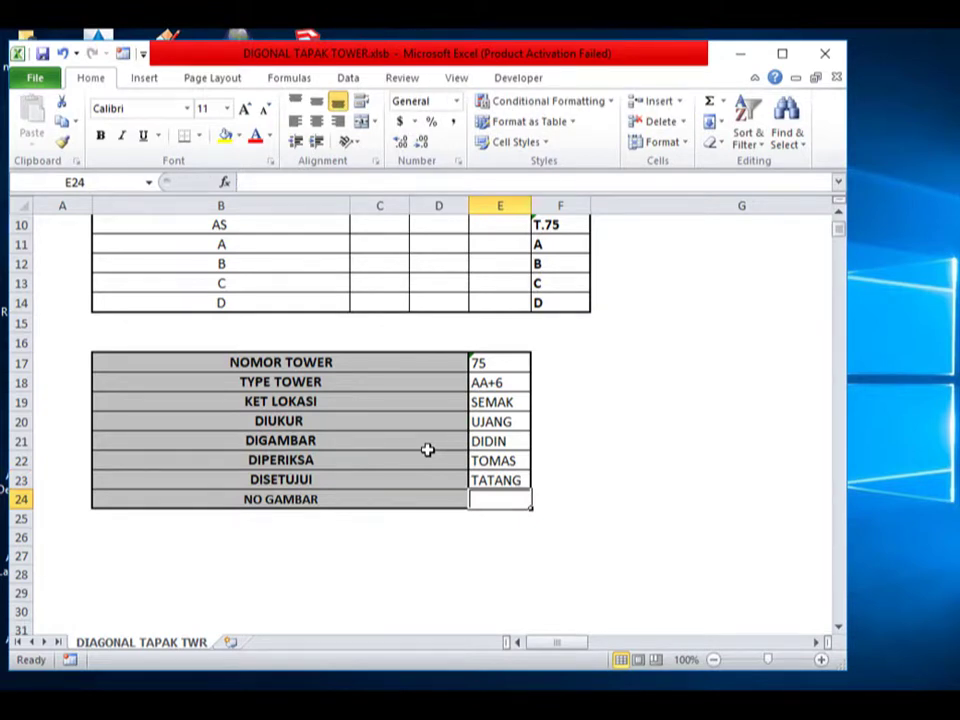
type("8")
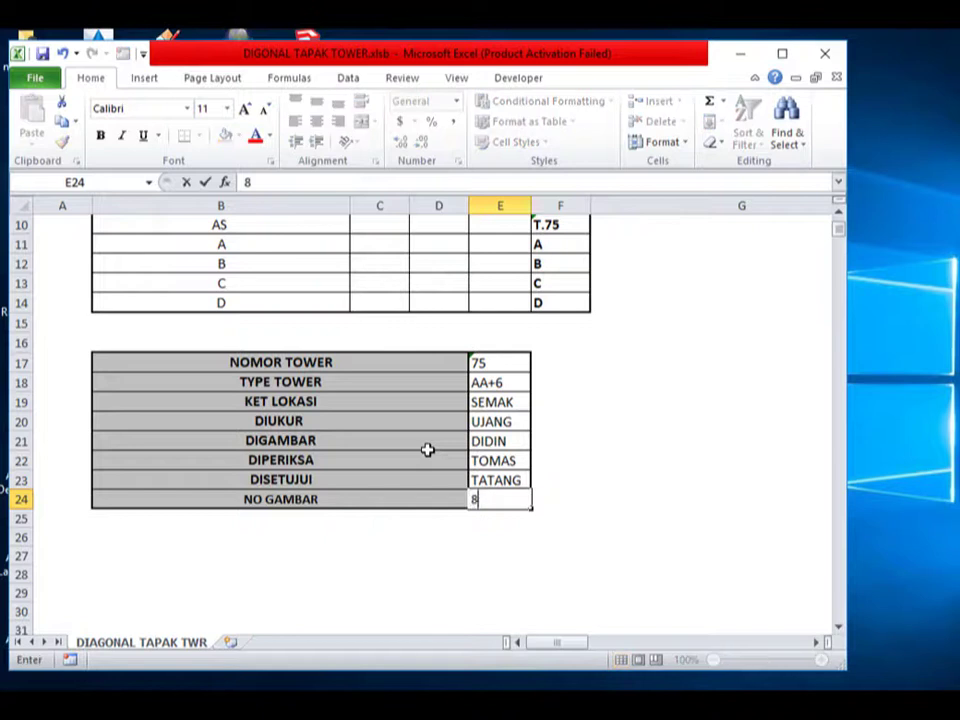
type("0")
key("Return")
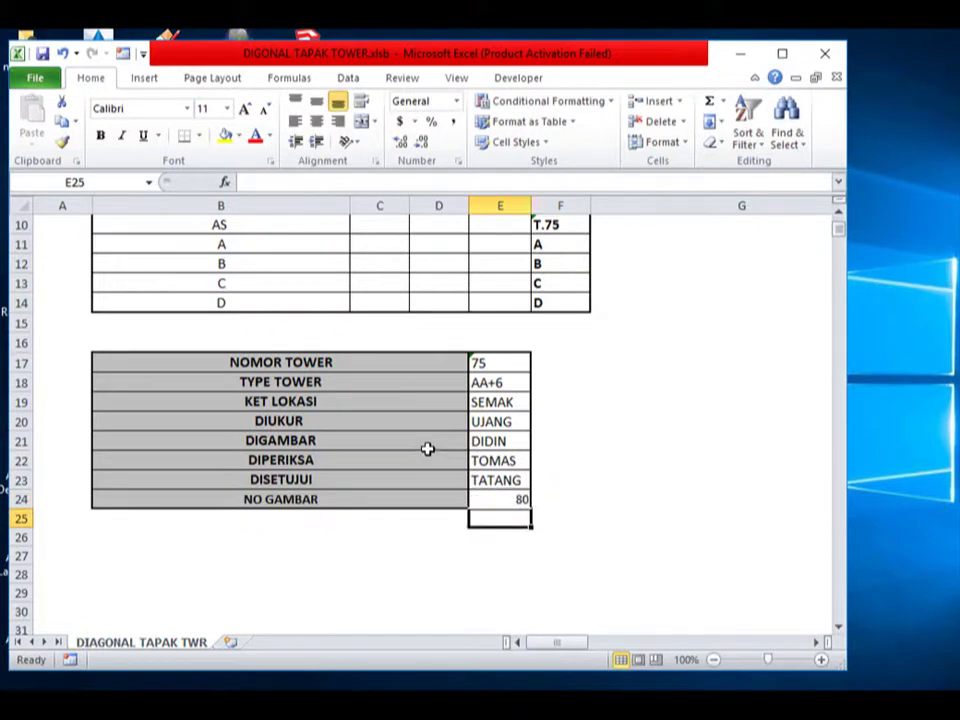
left_click(596, 497)
Step: Inspect the CONCATENATE formula in F10 that builds the T.75 label
scroll(596, 491, "up", 3)
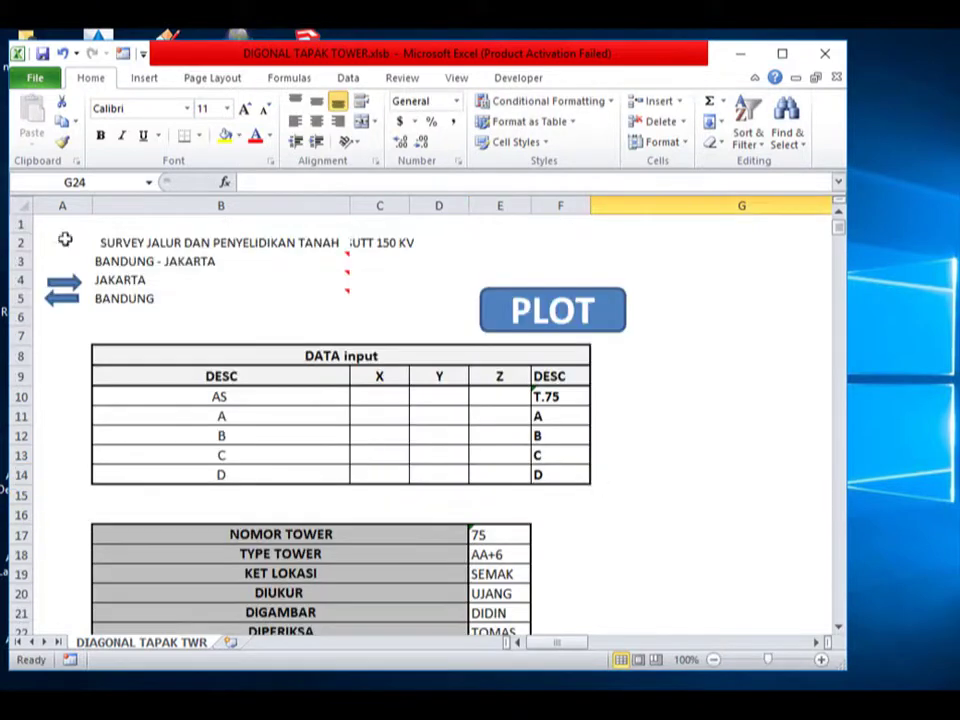
left_click(669, 490)
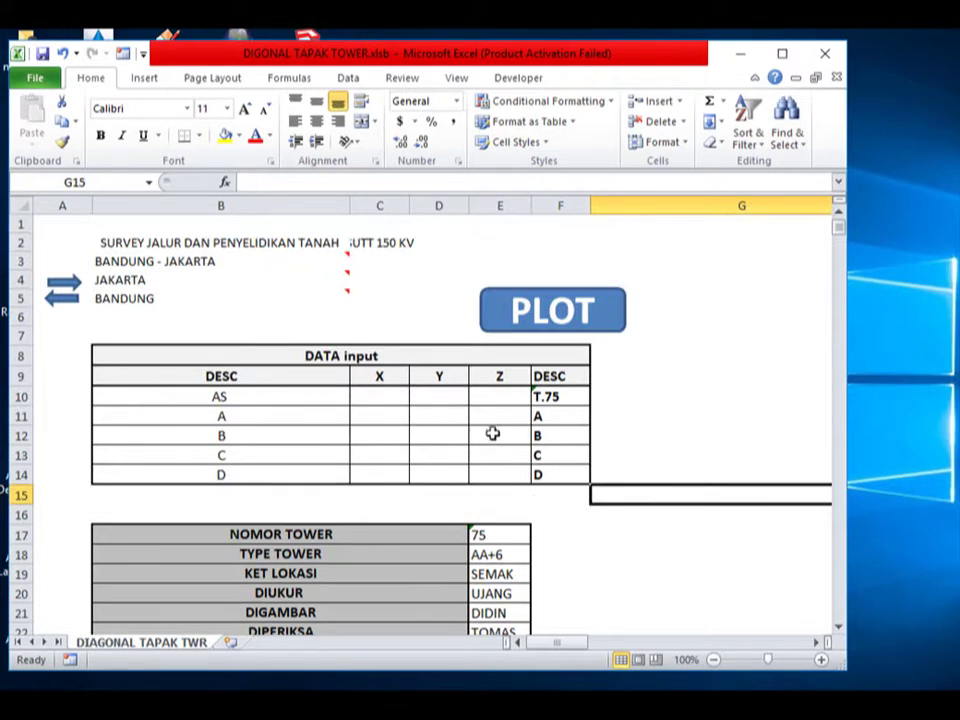
left_click(493, 396)
left_click(627, 520)
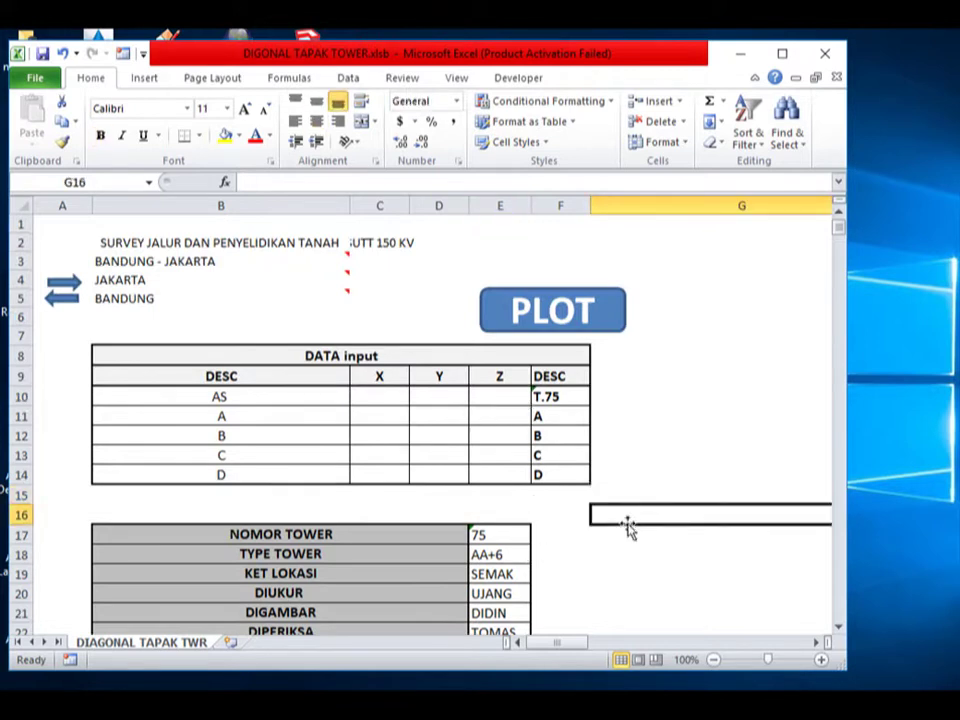
left_click(670, 437)
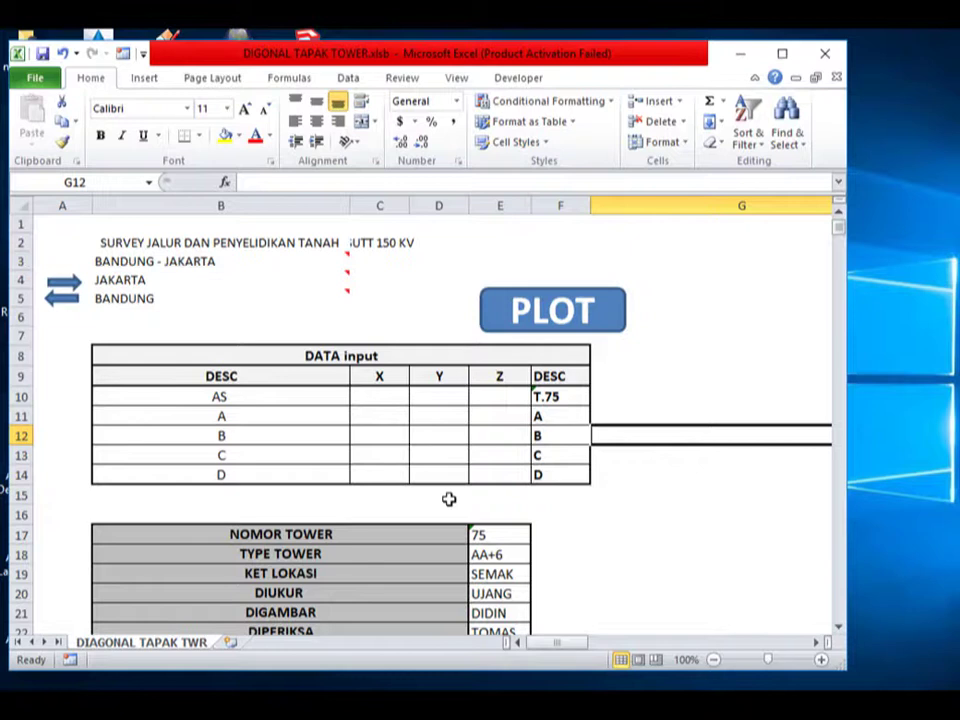
scroll(476, 442, "down", 1)
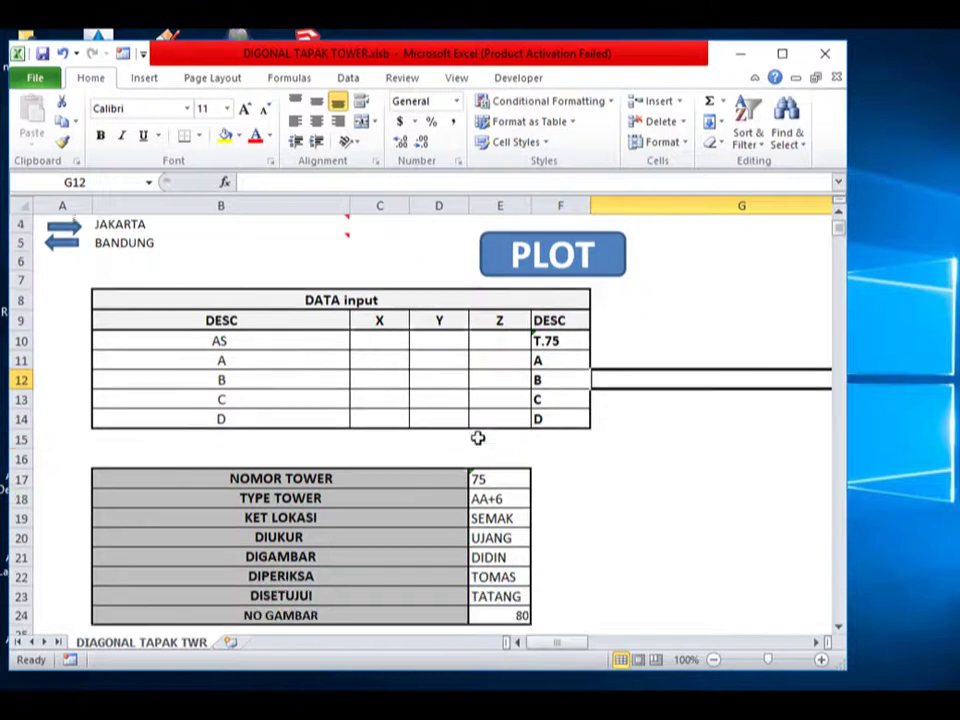
left_click(493, 337)
left_click(510, 480)
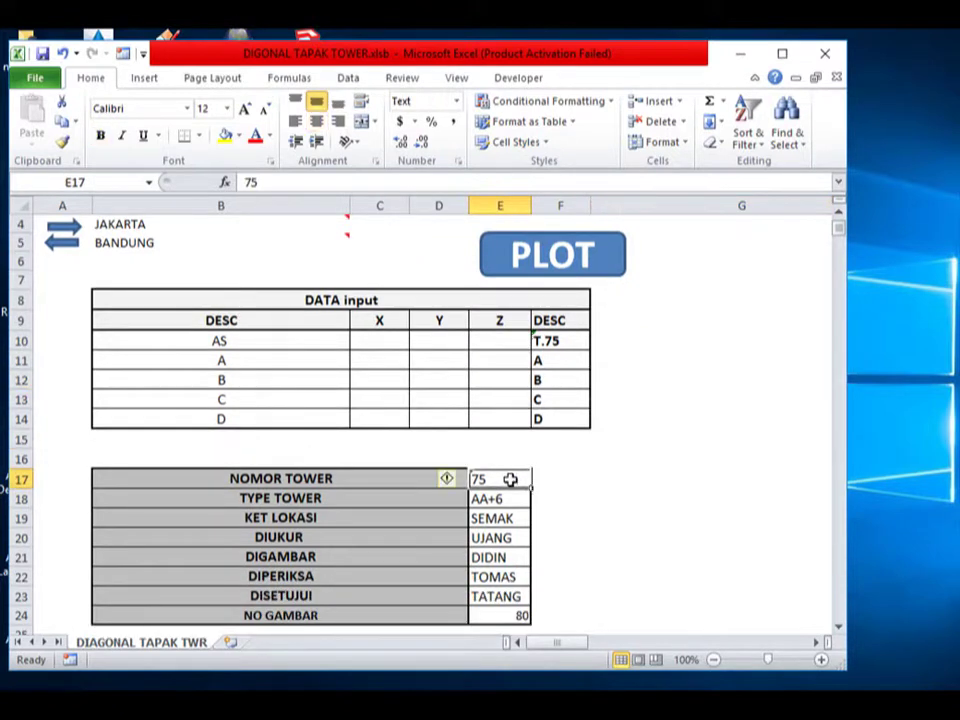
left_click(556, 340)
Step: Clear E17 and re-enter tower number 75 so the AS label reads T.75
left_click(501, 480)
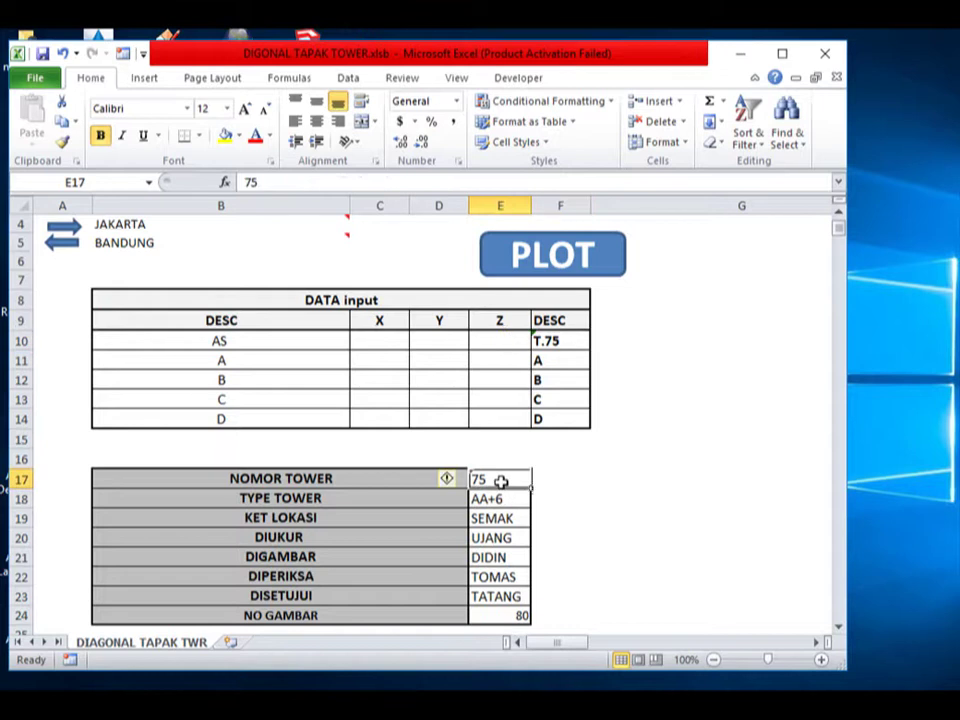
key("Delete")
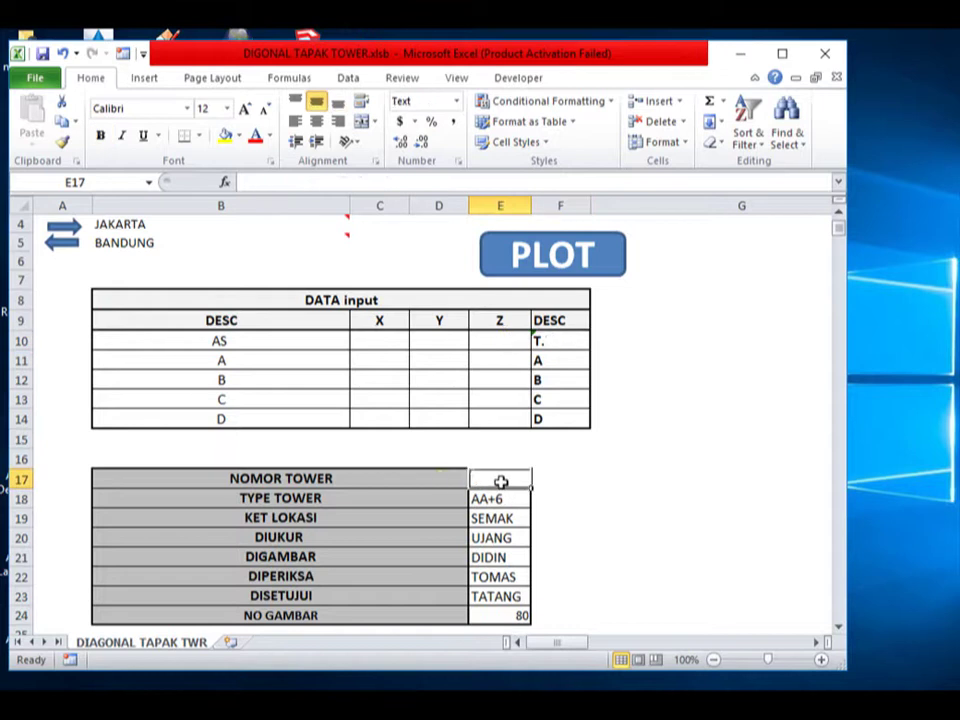
type("7")
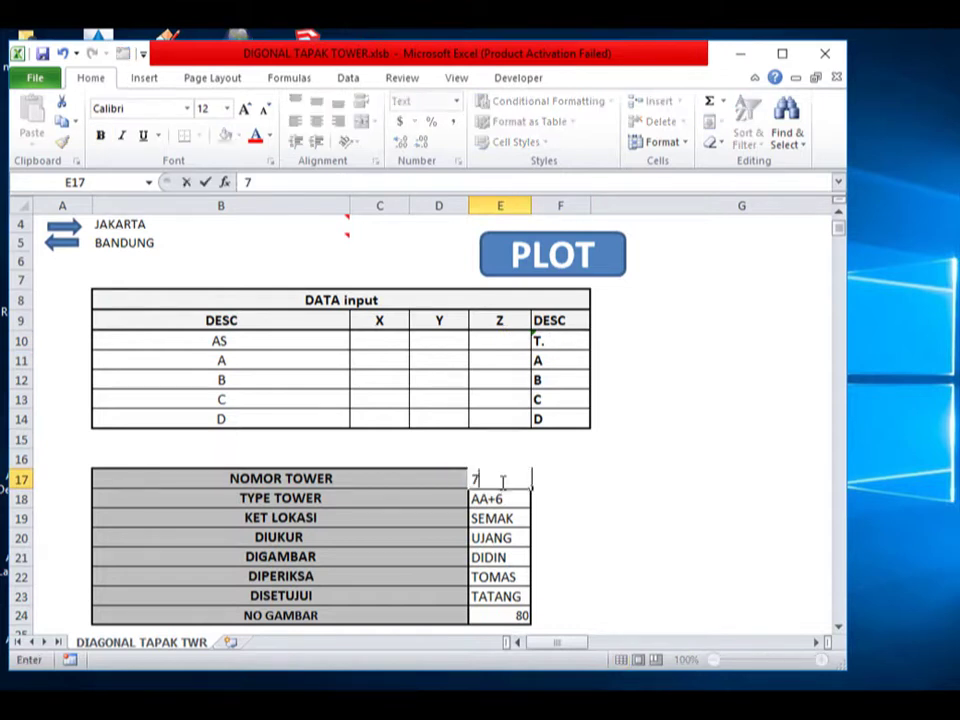
type("5")
key("Return")
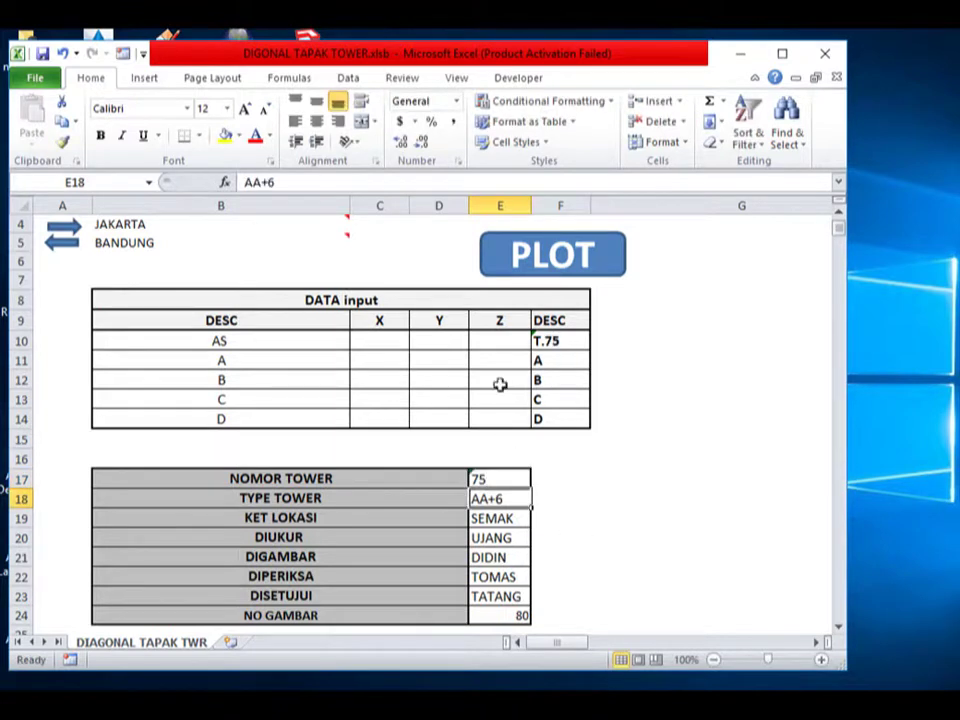
left_click(499, 342)
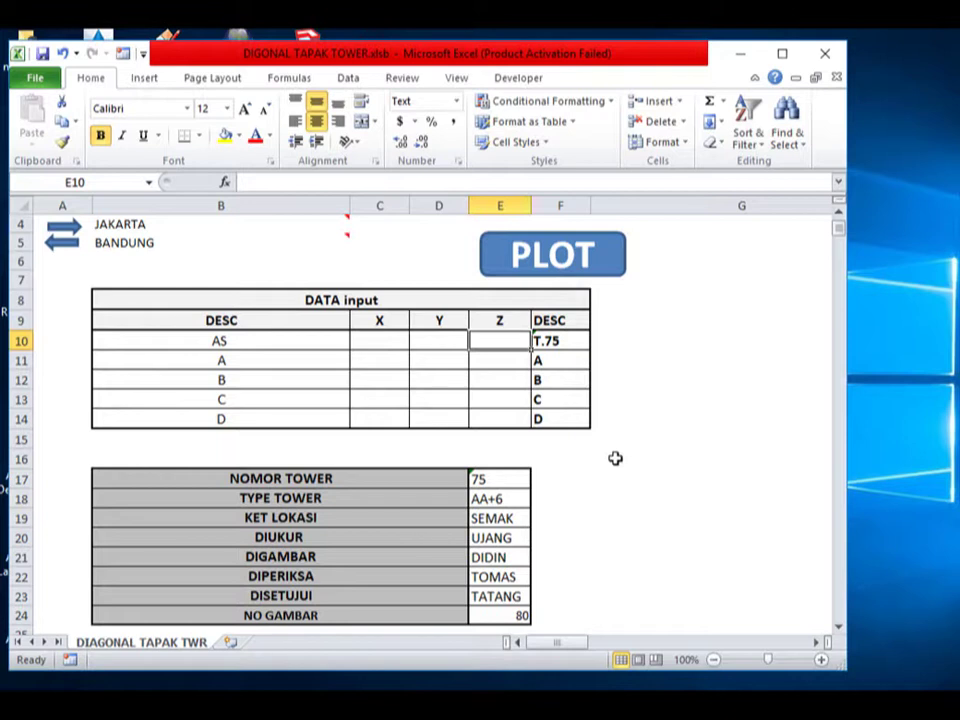
Step: Enter Z elevations 65.328, 66.924, 62.774, 61.099 and 68.257 into E10:E14
type("65")
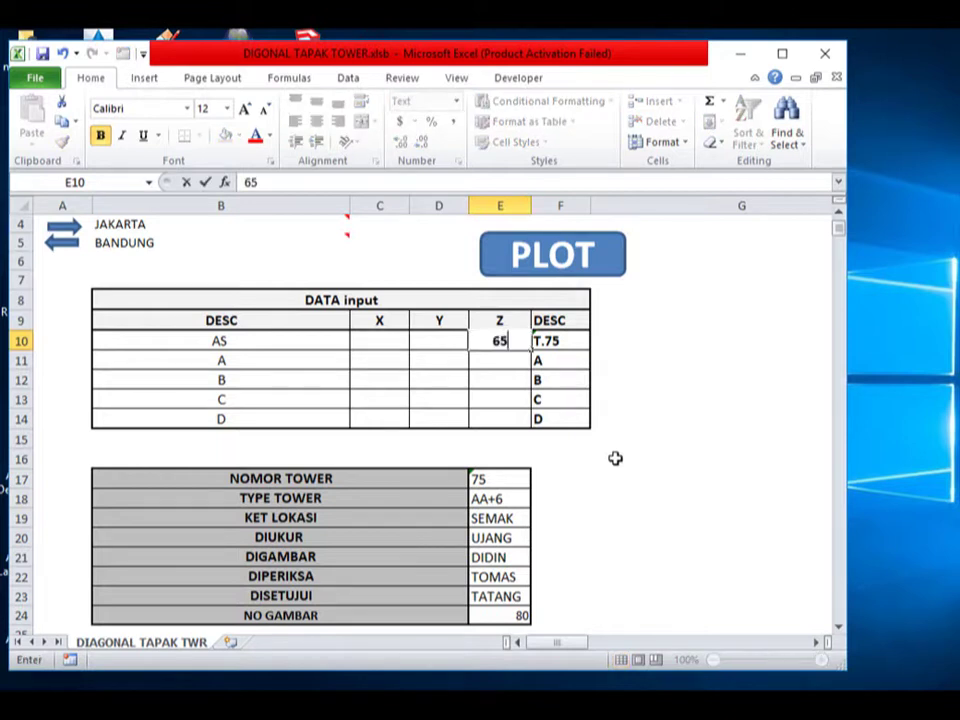
type(".")
type("328")
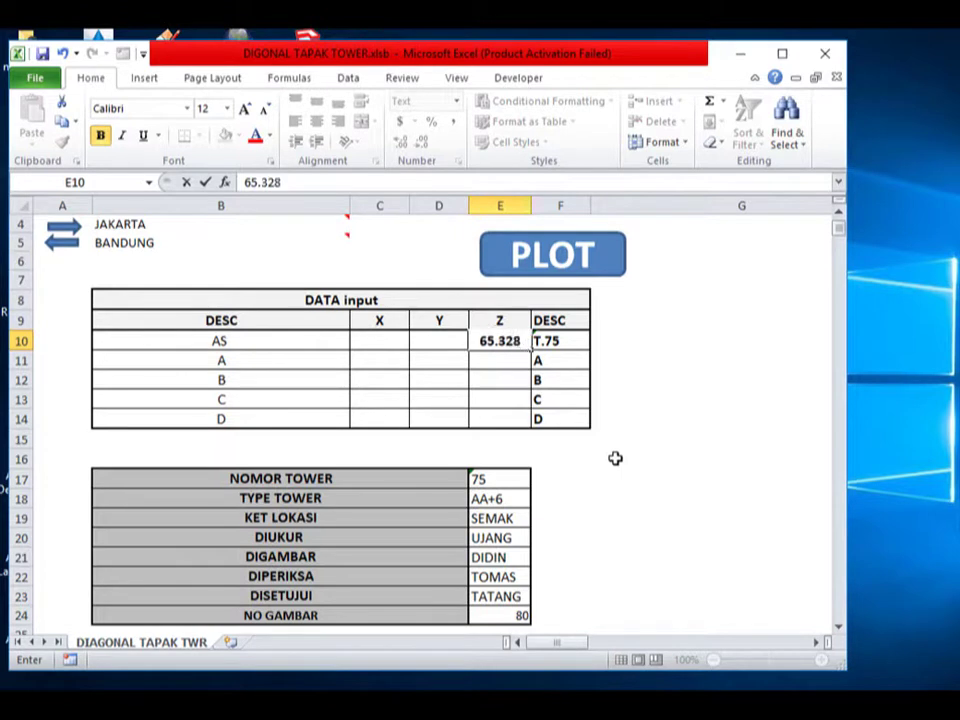
key("Return")
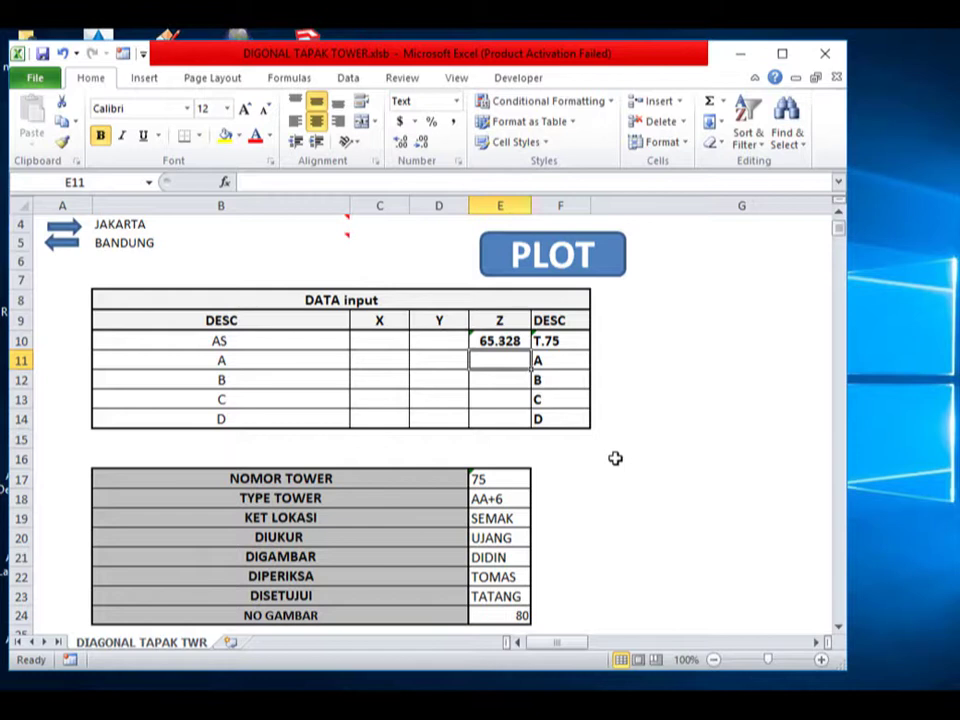
type("66.9")
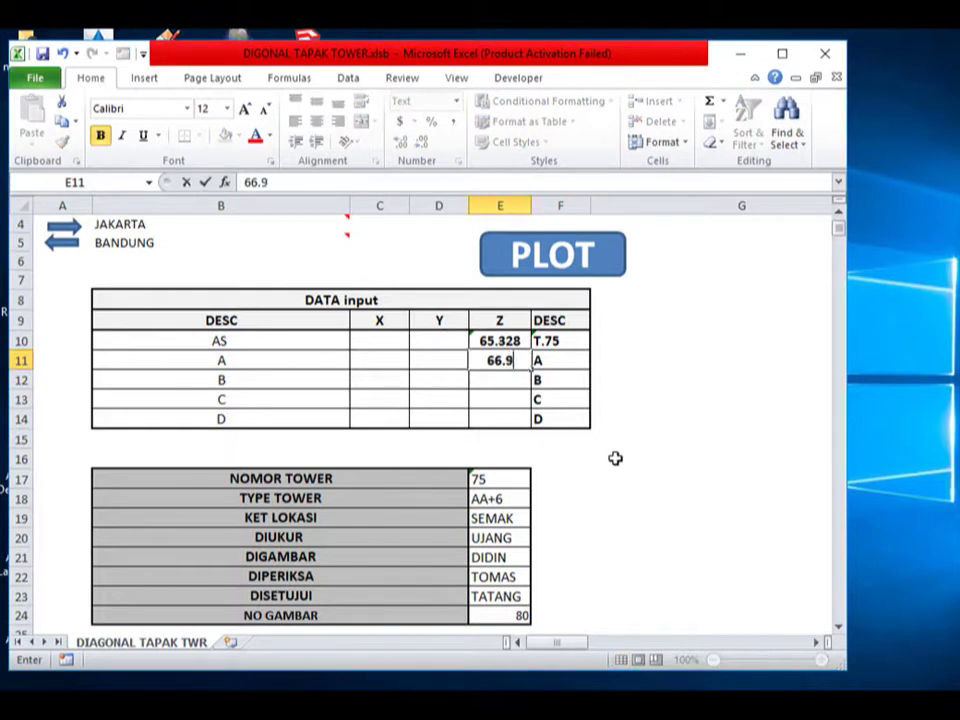
type("24")
key("Return")
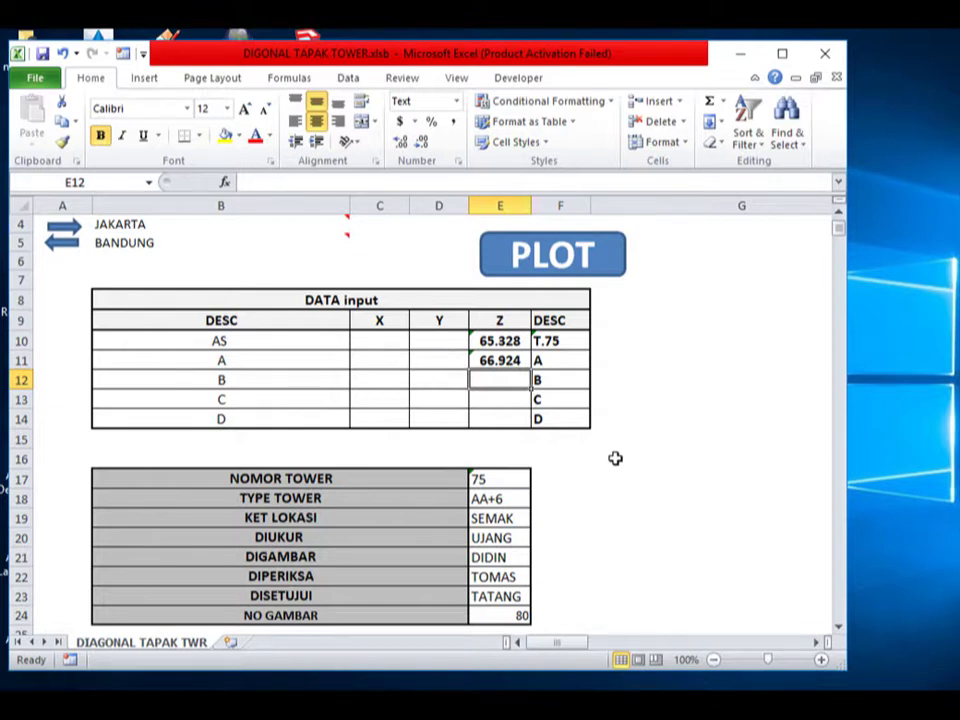
type("6")
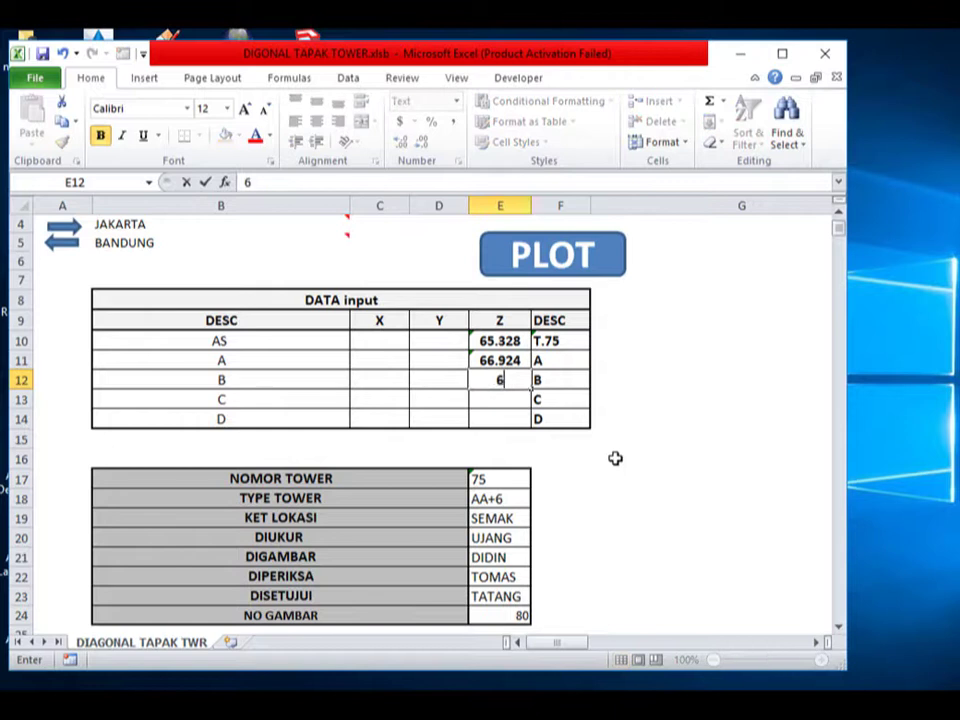
type("2.7")
type("74")
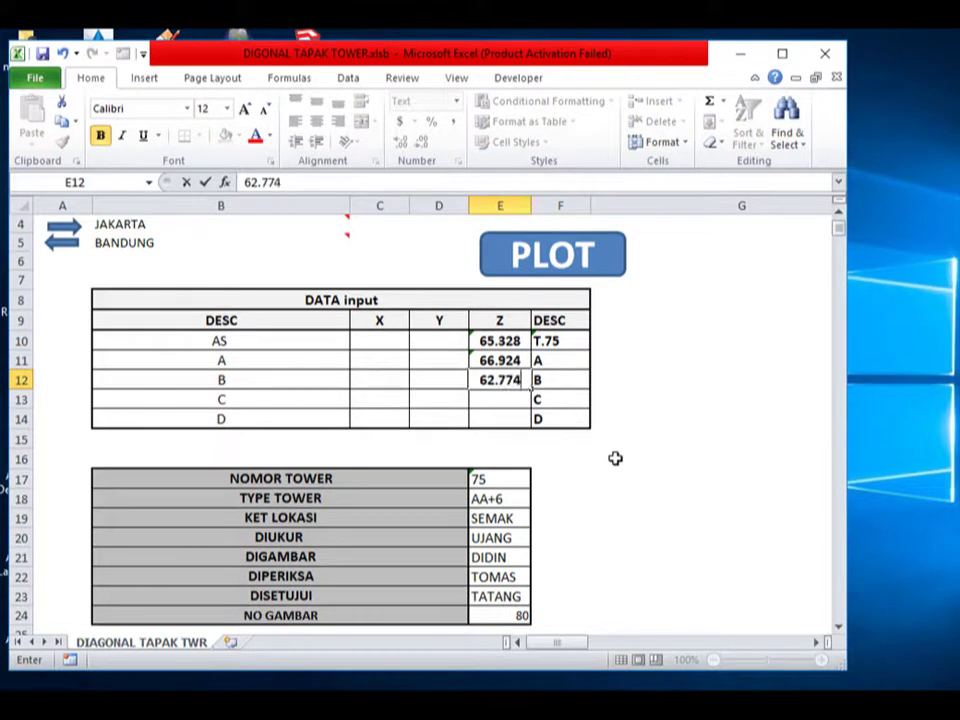
key("Return")
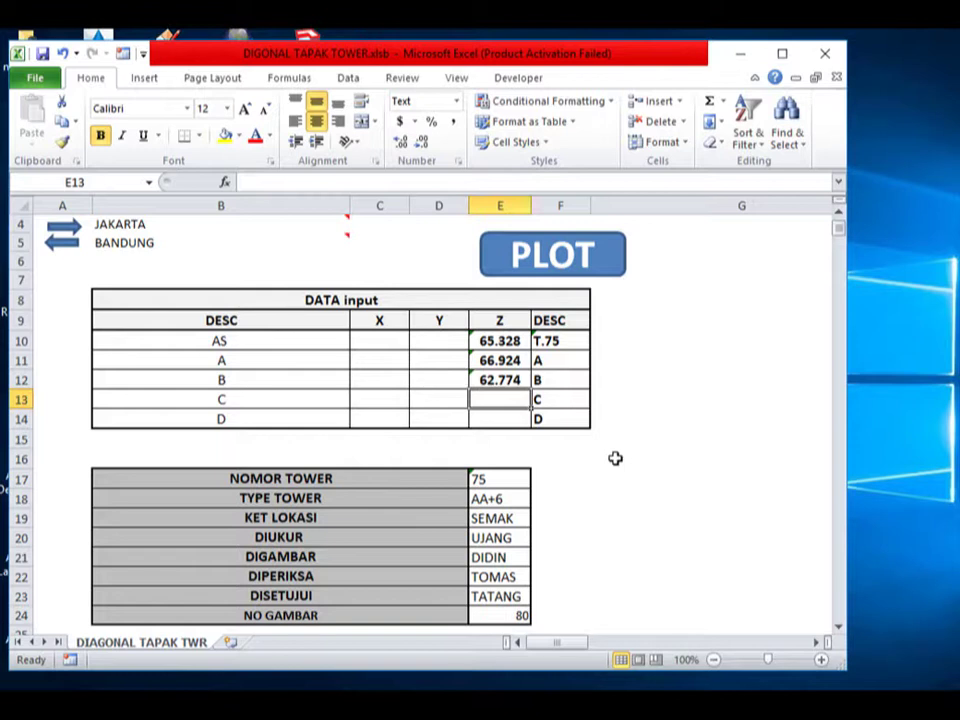
type("61.0")
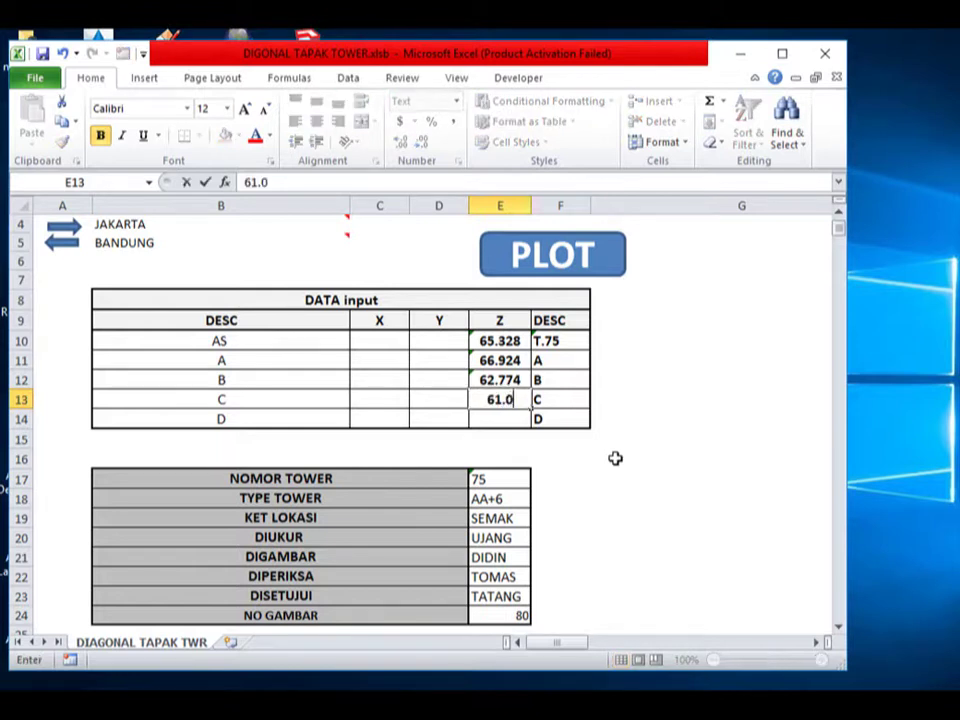
type("99")
key("Return")
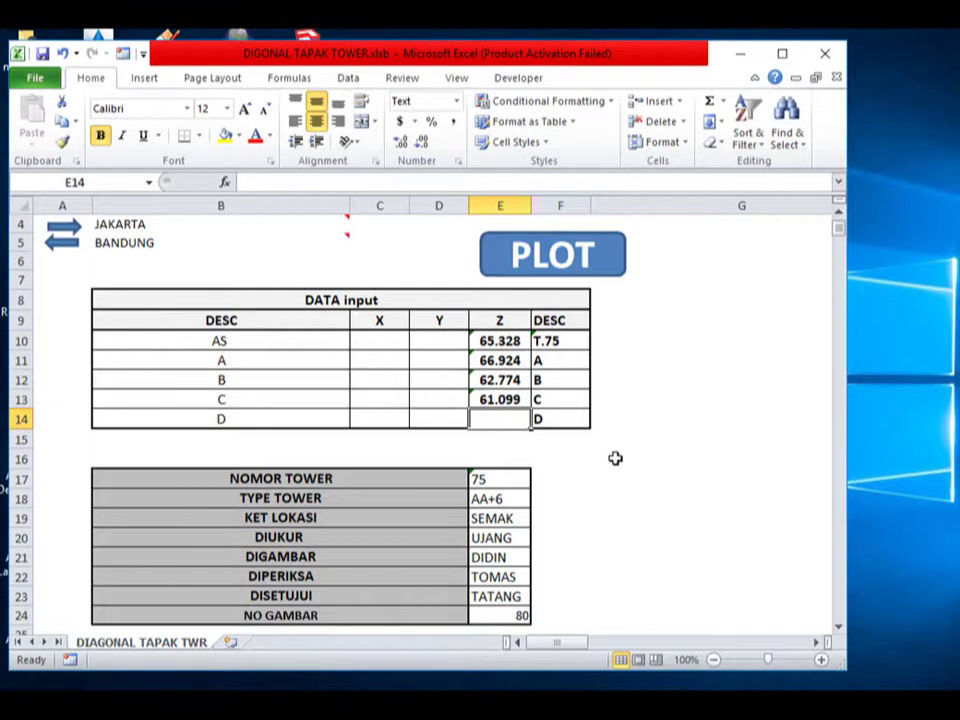
type("68.")
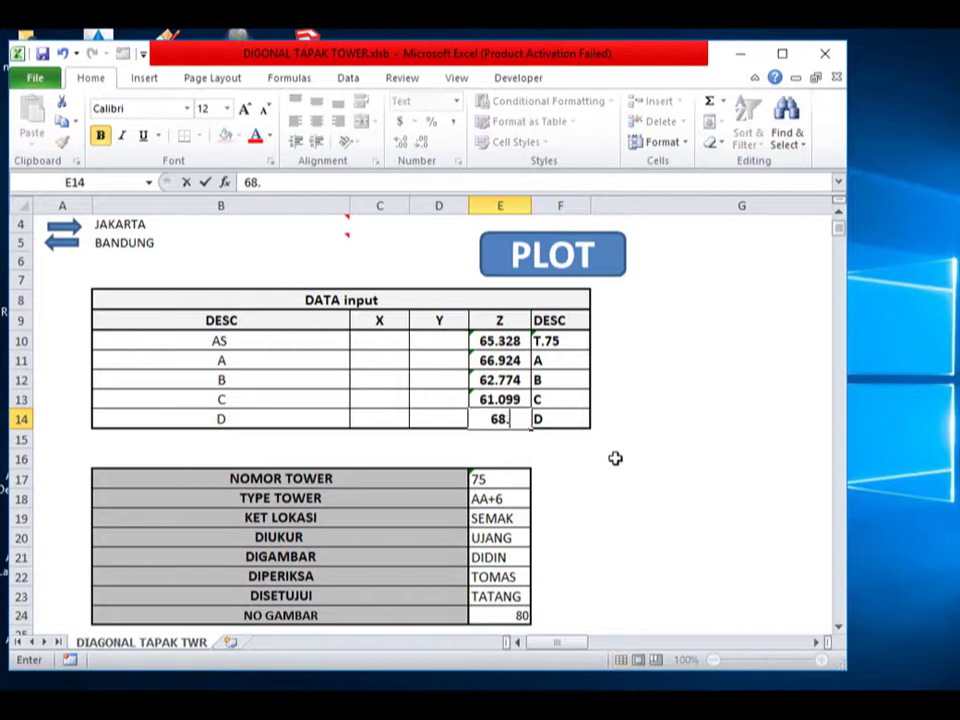
type("257")
key("Return")
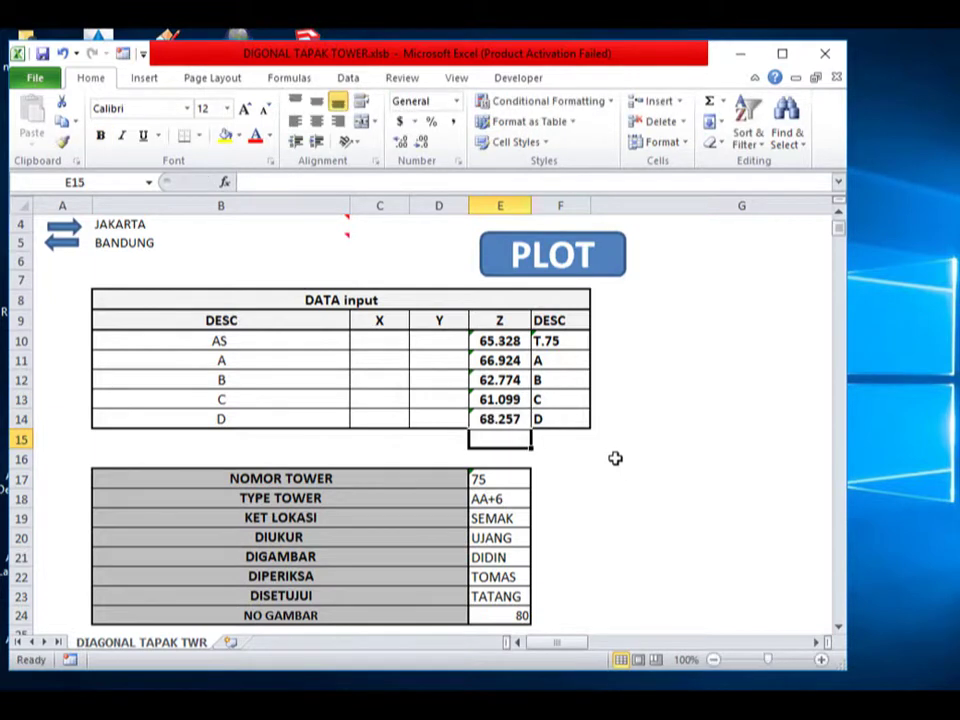
Step: Run the PLOT macro on the tower data and minimize the Excel window
left_click(612, 478)
scroll(480, 605, "up", 1)
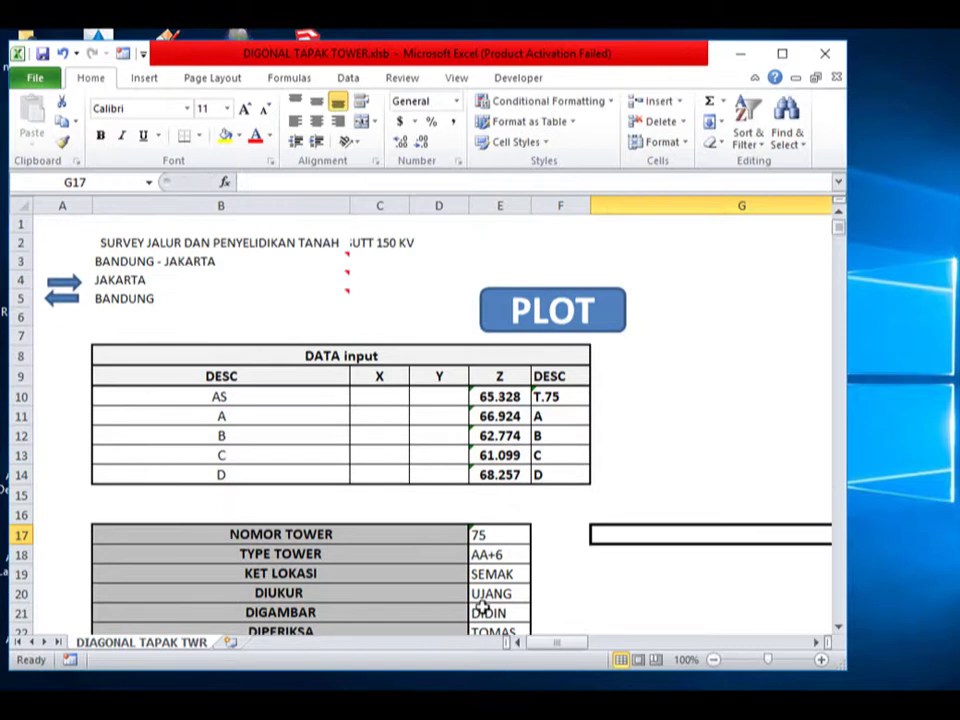
left_click(695, 428)
scroll(696, 420, "down", 4)
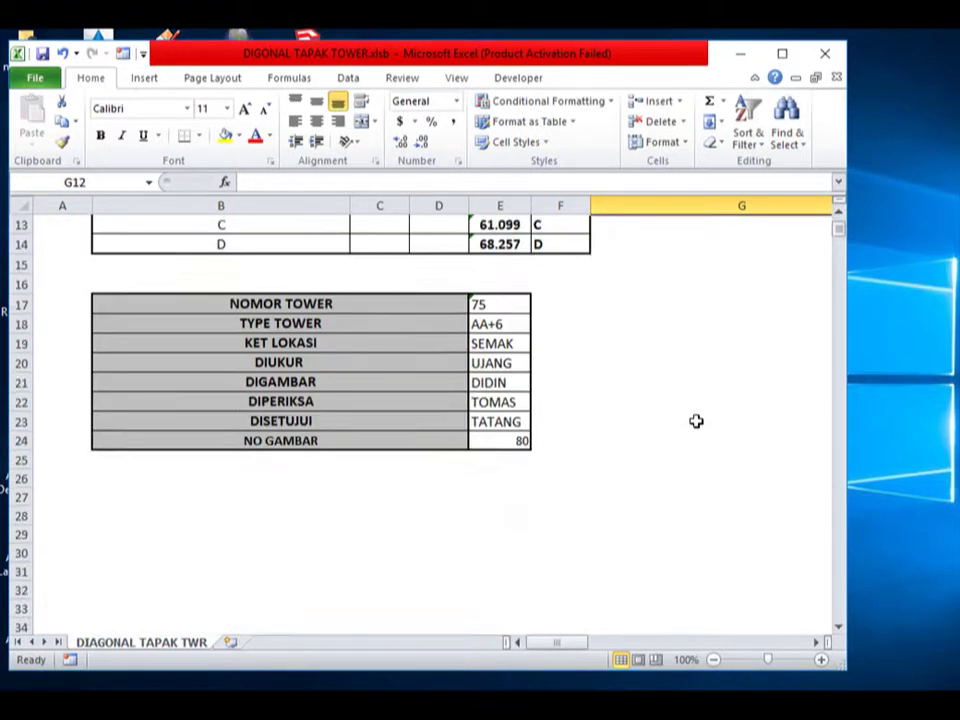
scroll(696, 420, "up", 3)
scroll(700, 400, "up", 1)
left_click(717, 336)
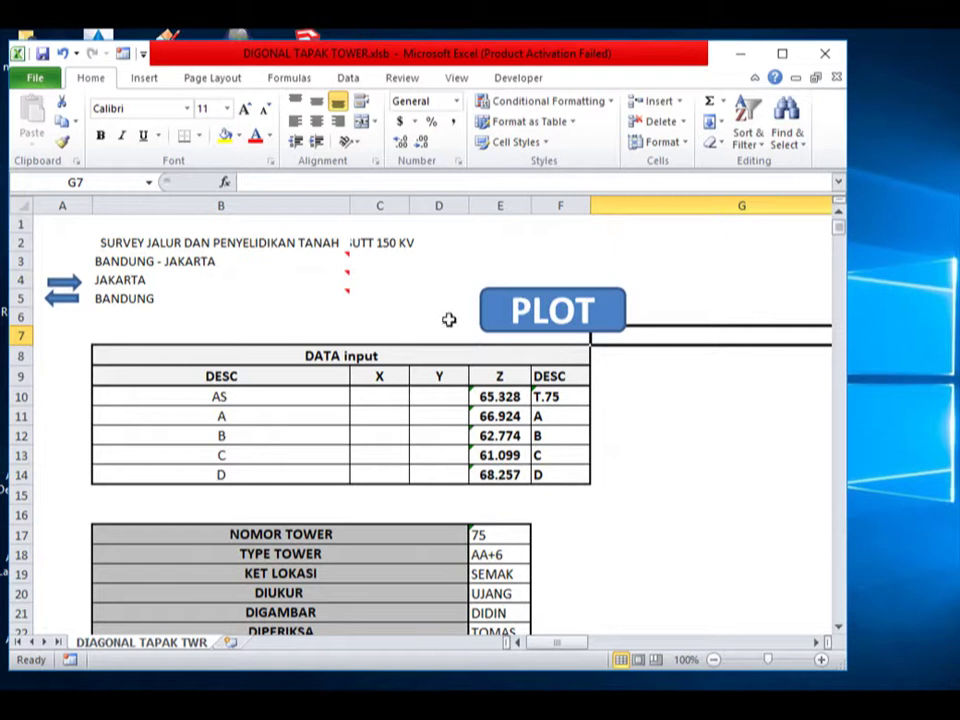
left_click(558, 318)
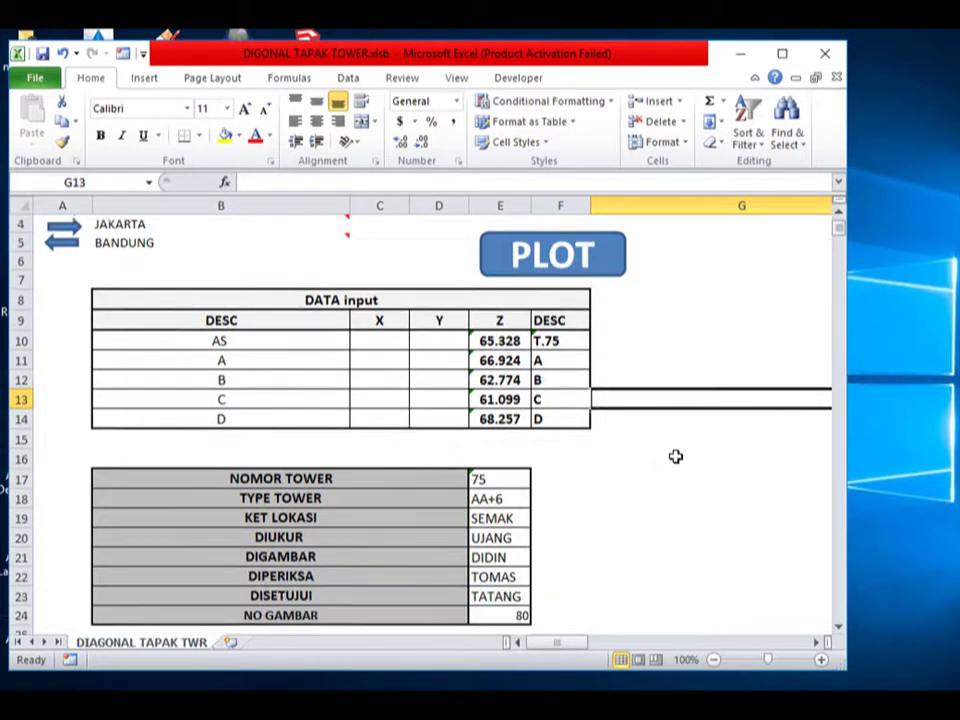
left_click(700, 360)
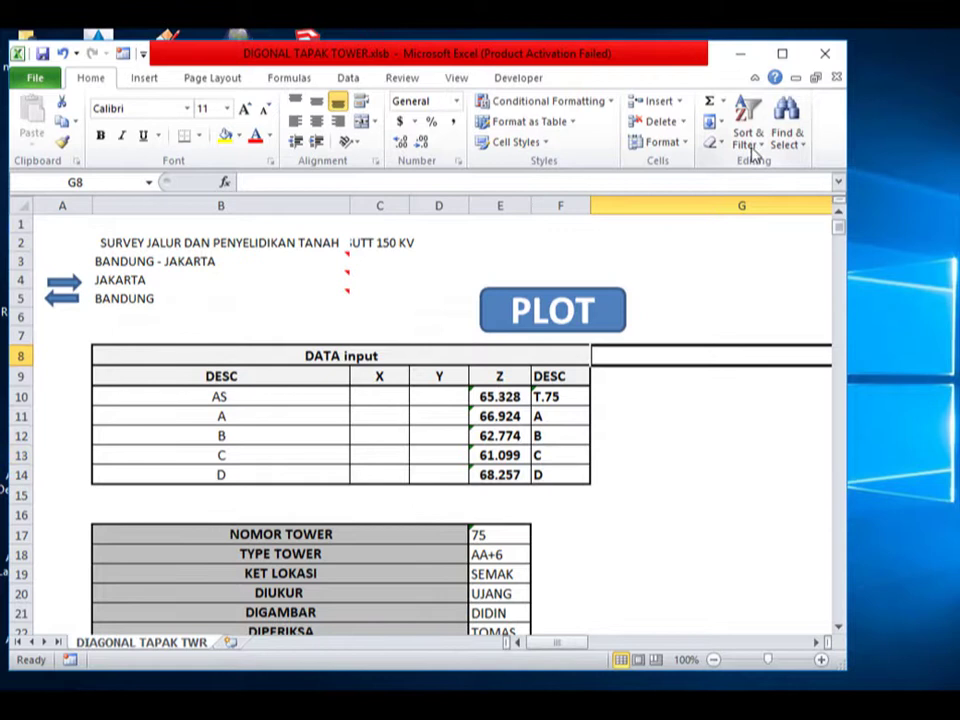
left_click(741, 56)
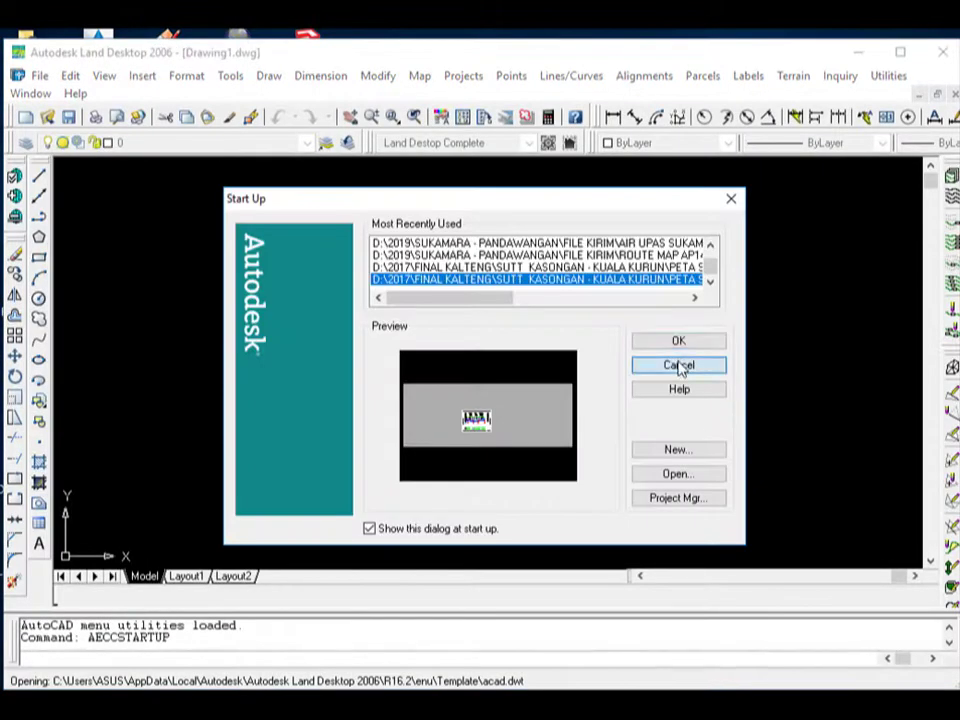
Step: Cancel the Start Up dialog and close the Map Explorer palette
left_click(680, 366)
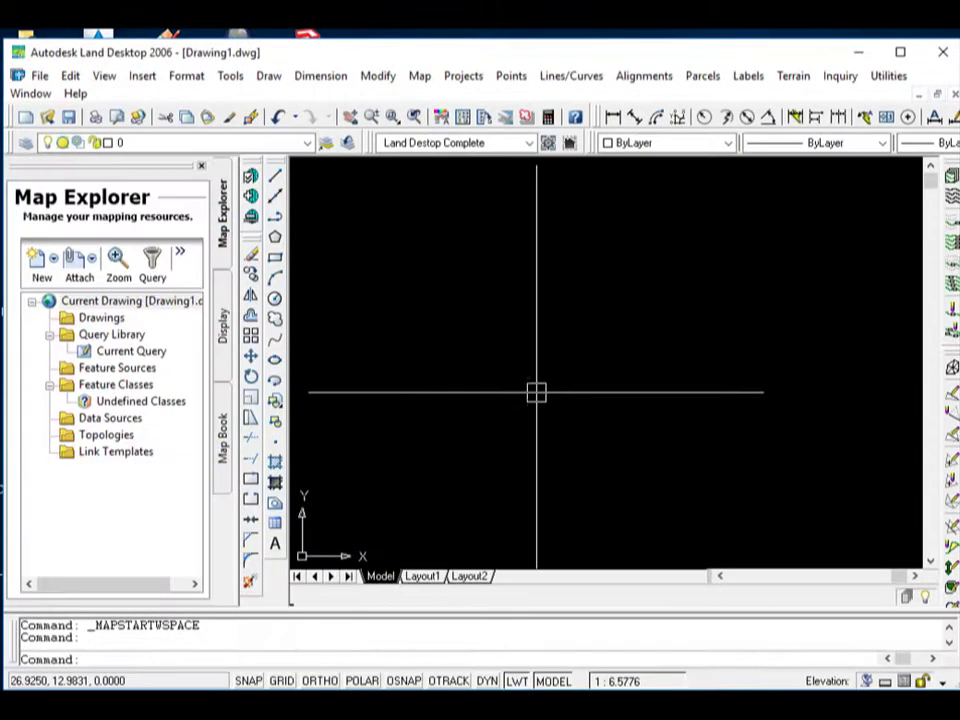
left_click(201, 168)
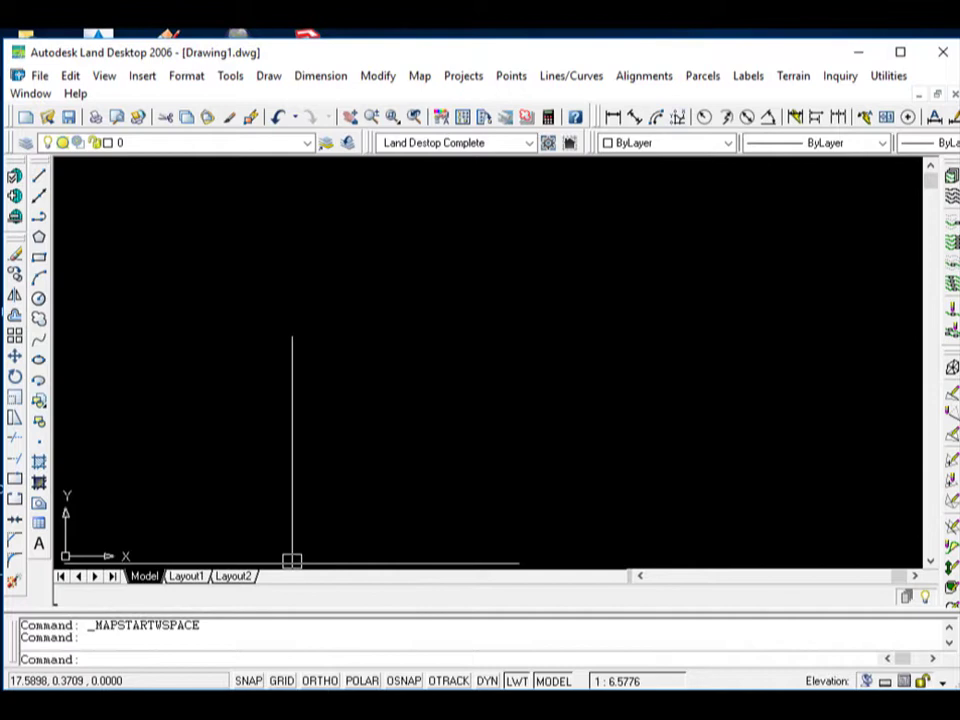
Step: Rerun the Excel PLOT macro to copy the tower data, then return to Land Desktop
key("alt+Tab")
scroll(558, 448, "down", 5)
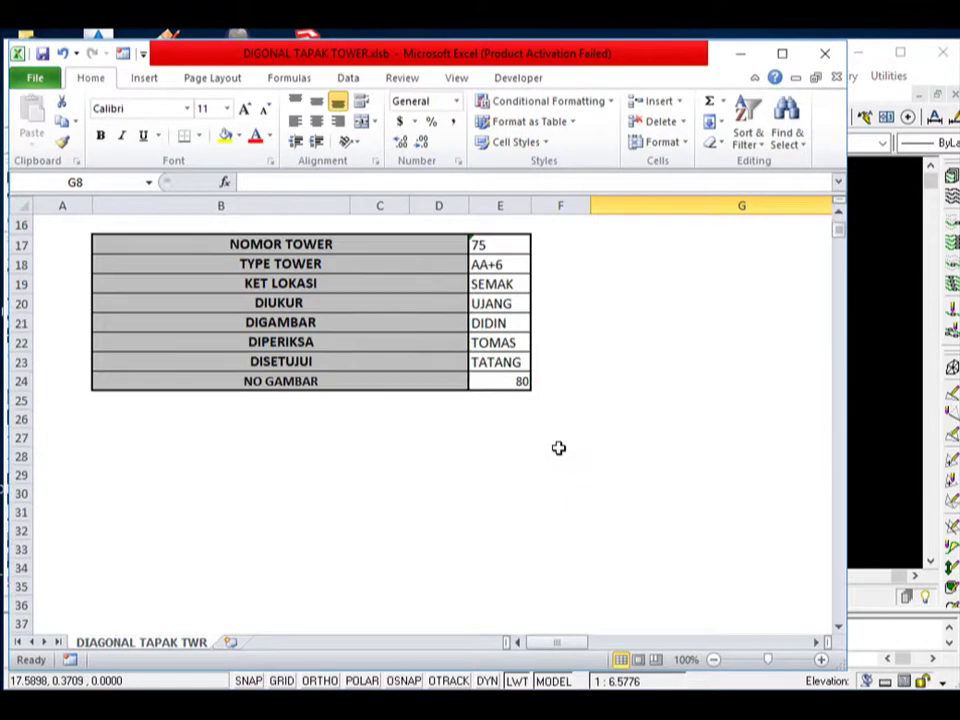
scroll(558, 448, "up", 3)
scroll(558, 448, "up", 1)
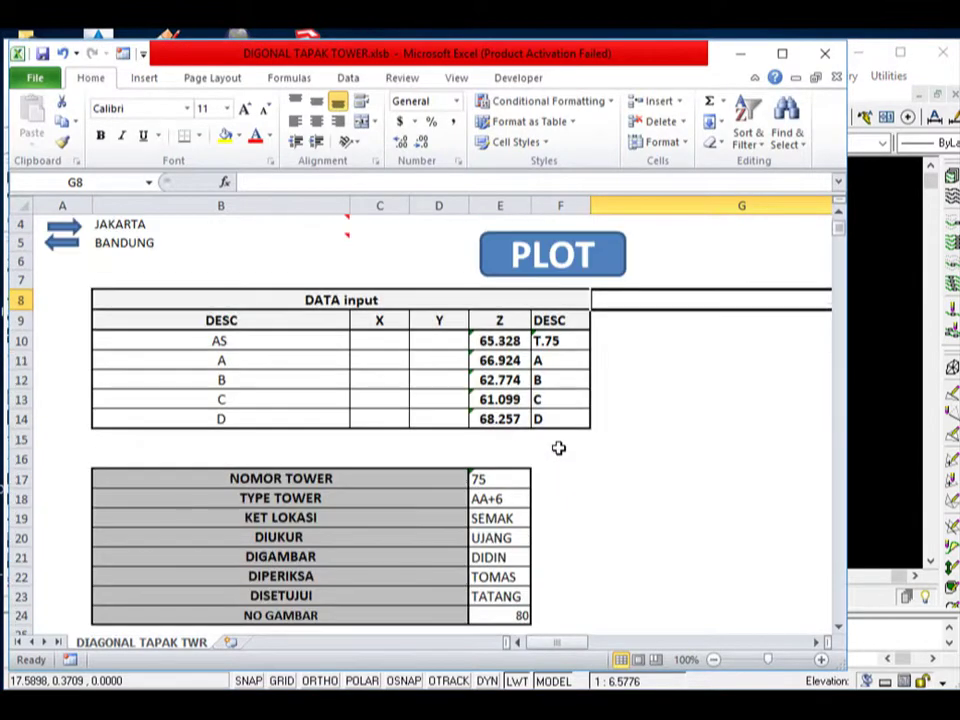
scroll(558, 448, "down", 1)
scroll(558, 448, "up", 2)
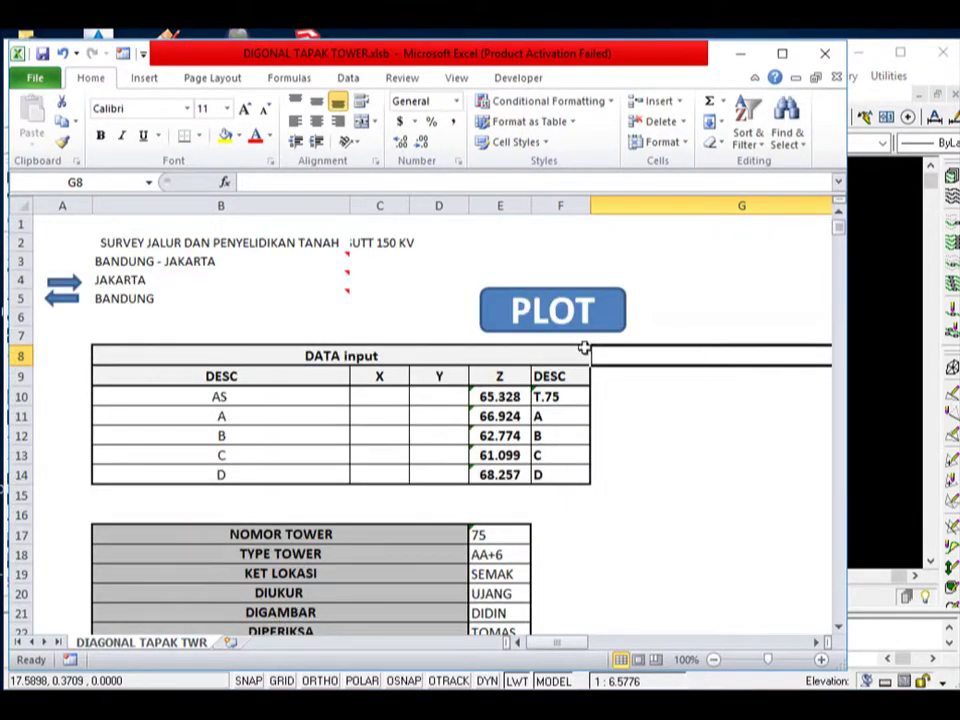
left_click(560, 320)
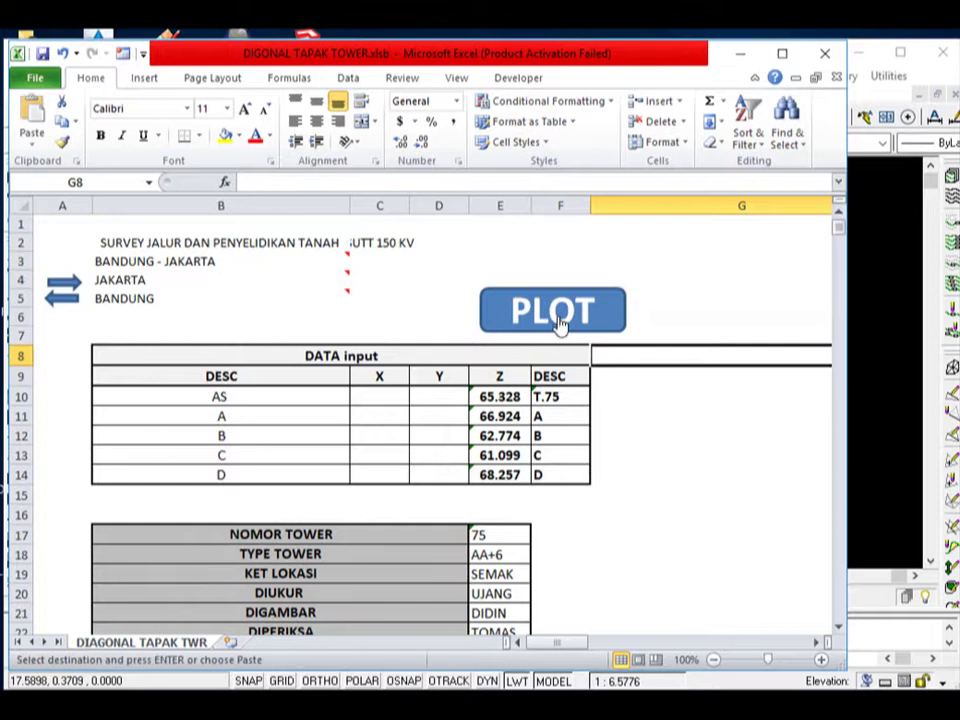
left_click(891, 446)
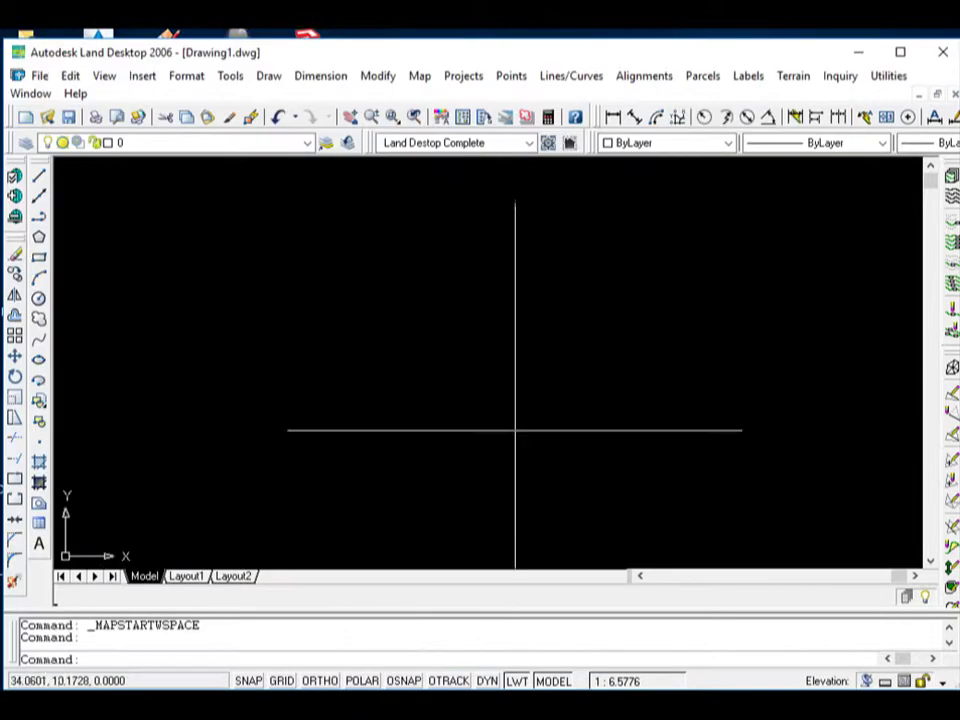
Step: Paste the copied Excel commands at the command line to draw the TIP 75 sheet, then zoom to check it
right_click(157, 660)
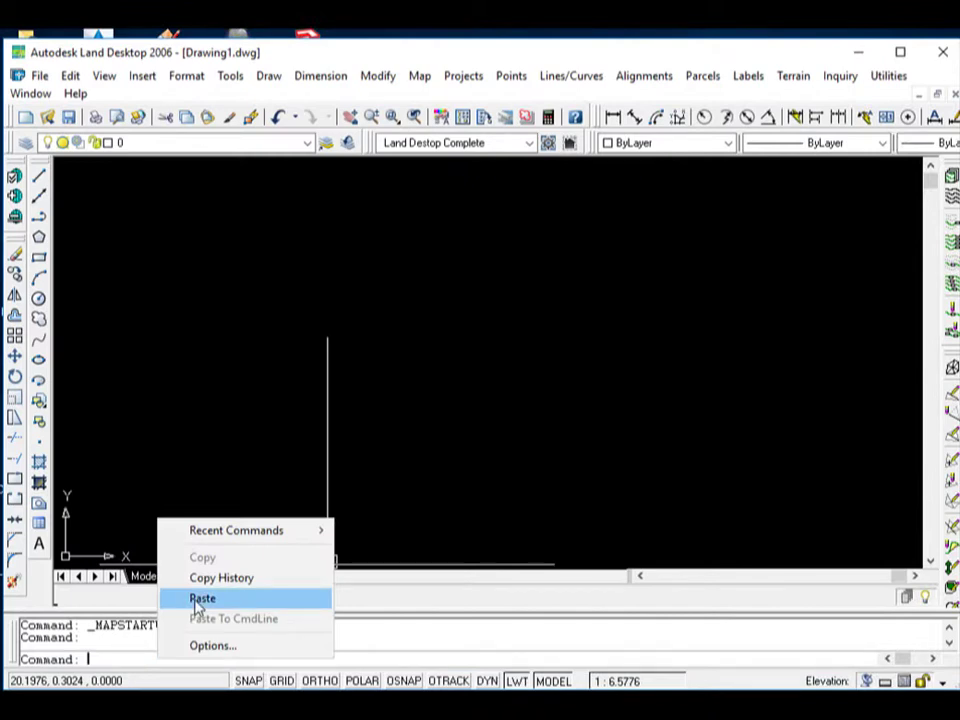
left_click(198, 599)
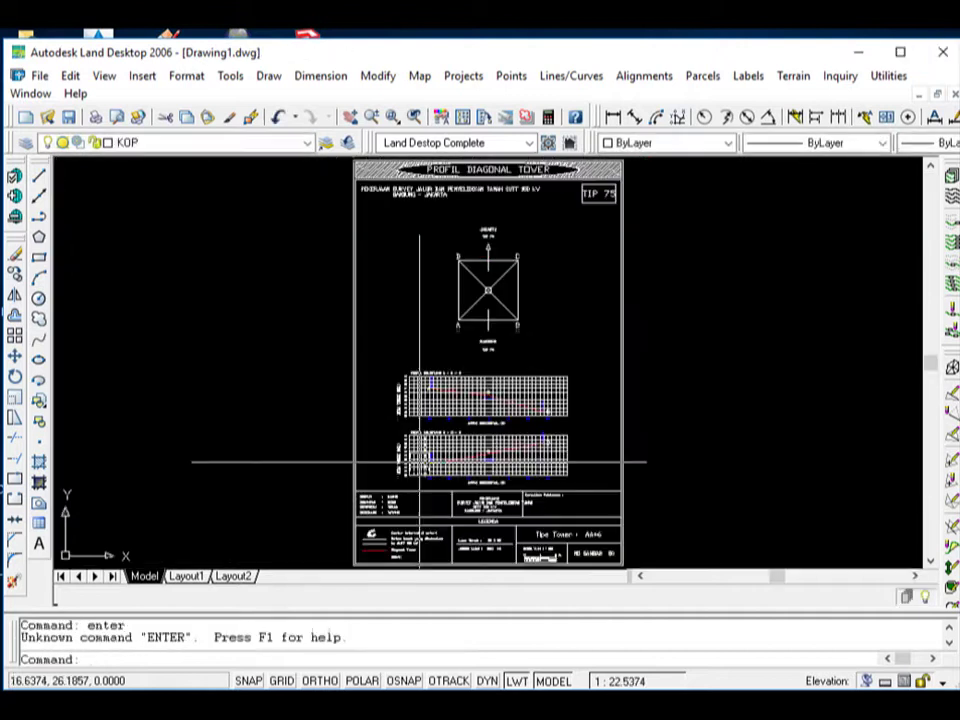
scroll(613, 281, "down", 2)
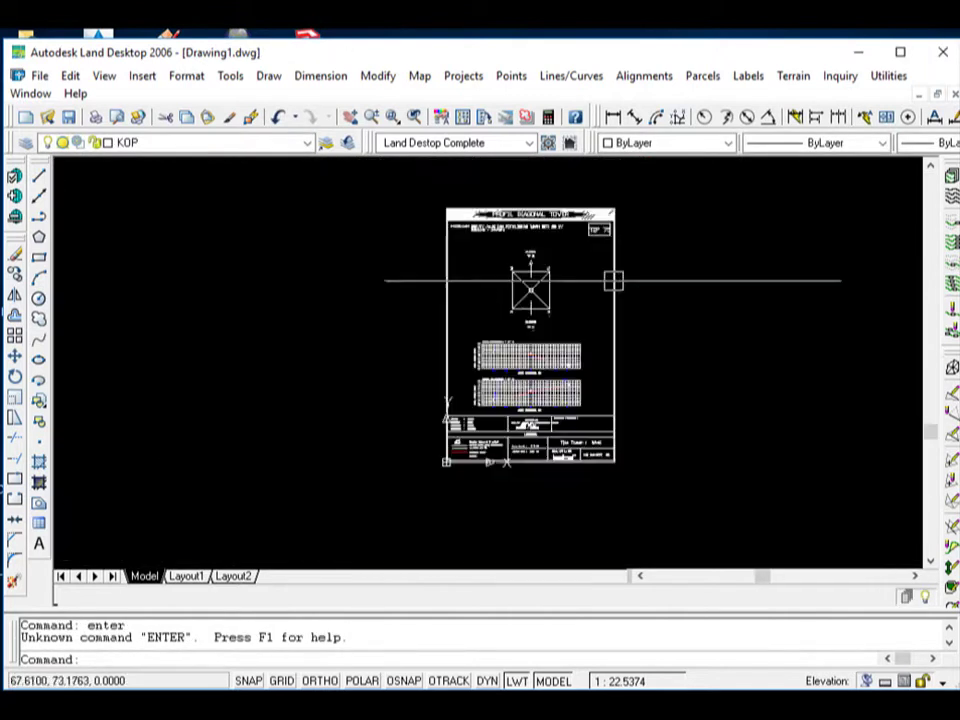
scroll(572, 276, "down", 2)
scroll(581, 263, "up", 6)
scroll(581, 263, "down", 4)
scroll(491, 353, "down", 2)
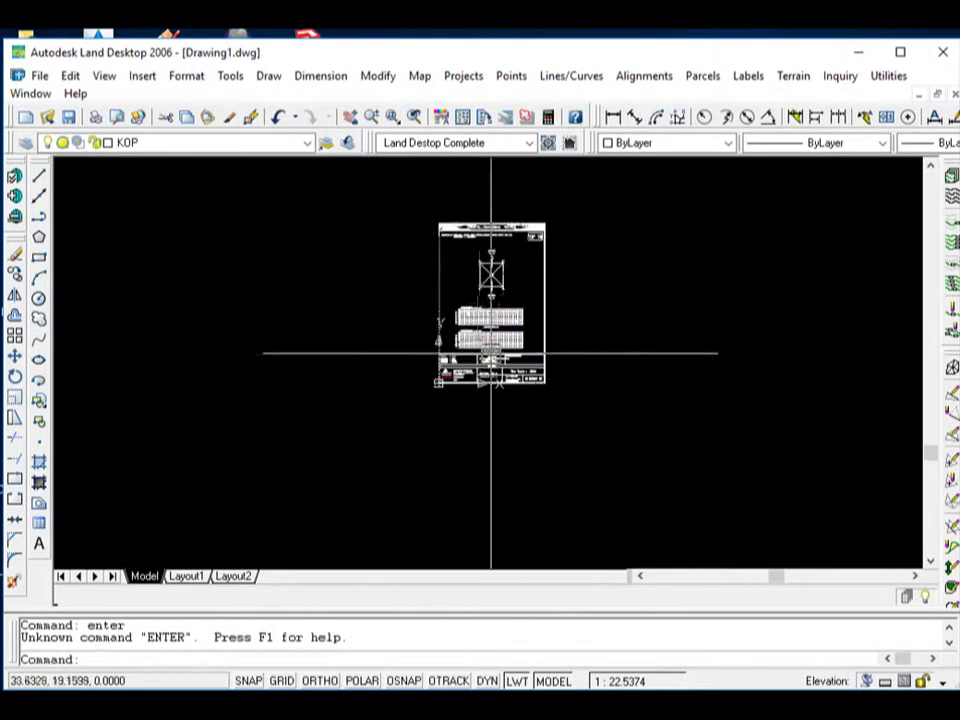
scroll(461, 339, "up", 8)
scroll(461, 339, "down", 6)
scroll(422, 338, "up", 4)
scroll(422, 338, "up", 2)
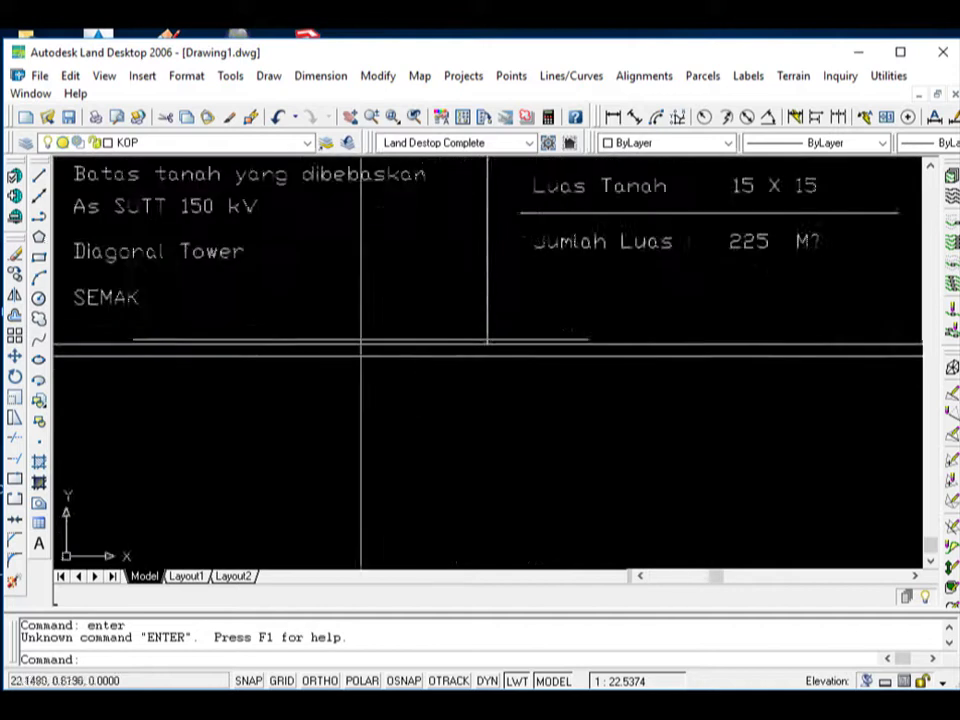
scroll(430, 400, "down", 3)
scroll(435, 445, "up", 3)
scroll(321, 341, "down", 3)
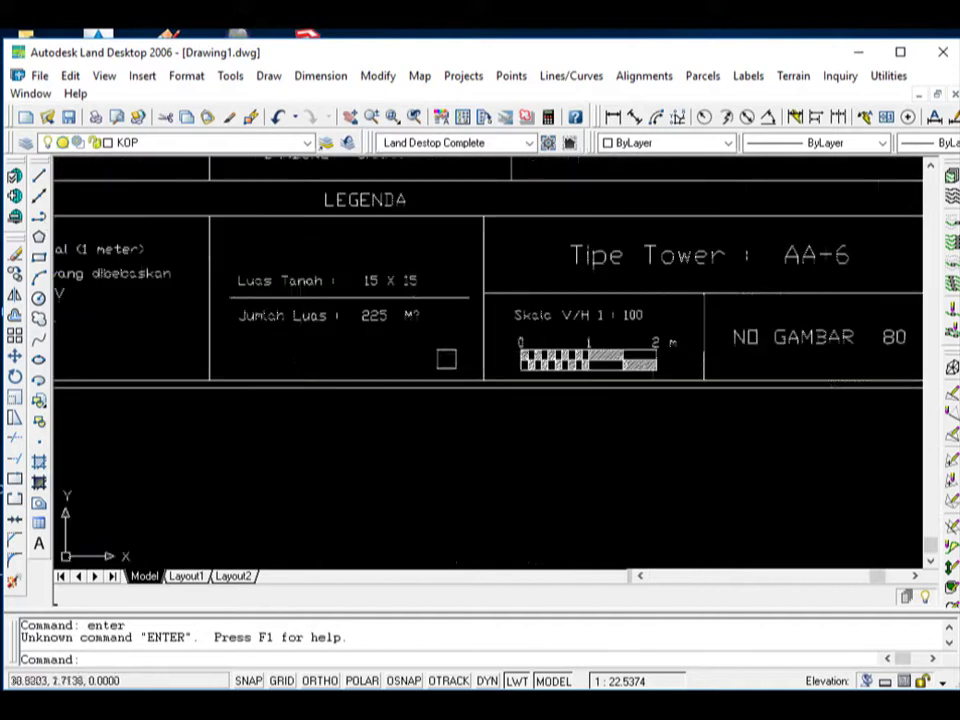
scroll(446, 358, "up", 2)
scroll(461, 311, "down", 4)
scroll(463, 280, "up", 3)
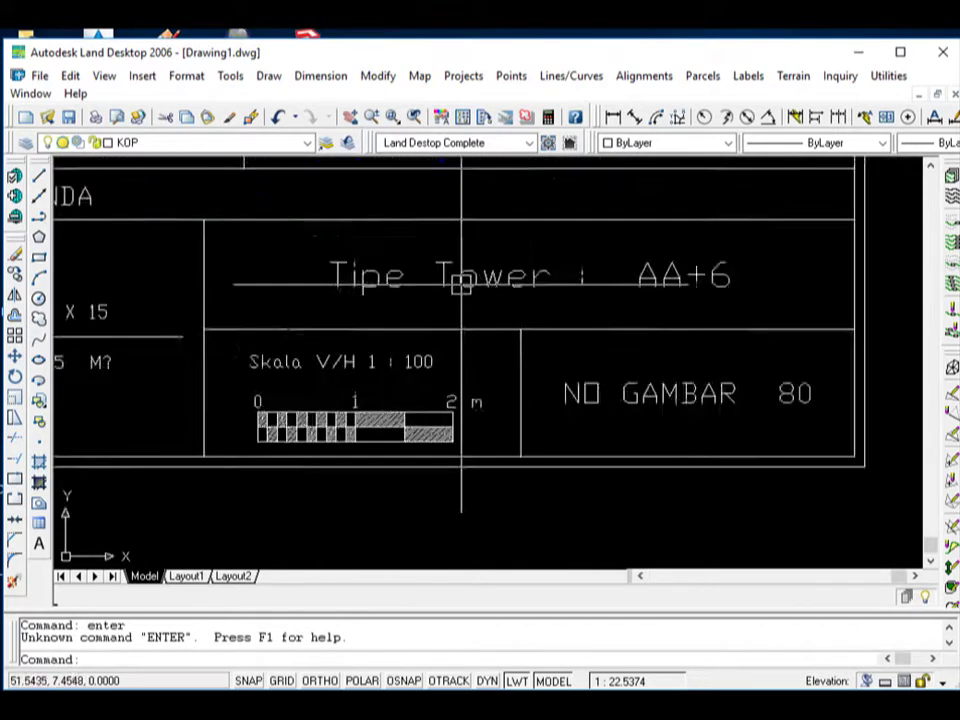
scroll(500, 330, "down", 5)
scroll(520, 316, "down", 2)
scroll(520, 316, "up", 2)
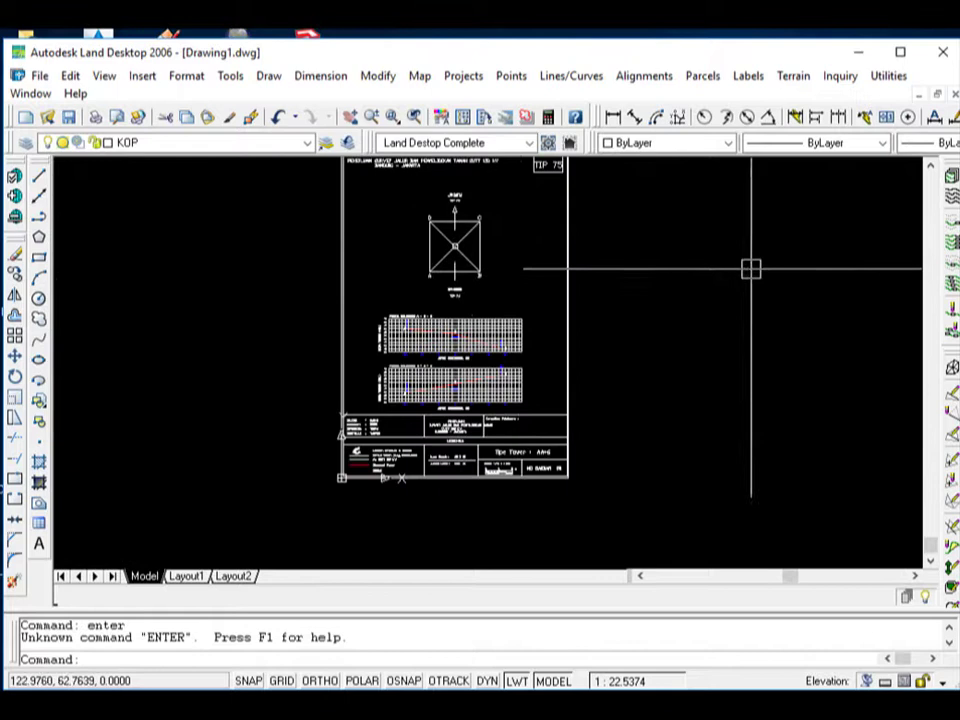
Step: Switch the Standard text style font from txt.shx to Verdana with Set Text Style and apply it
left_click(889, 80)
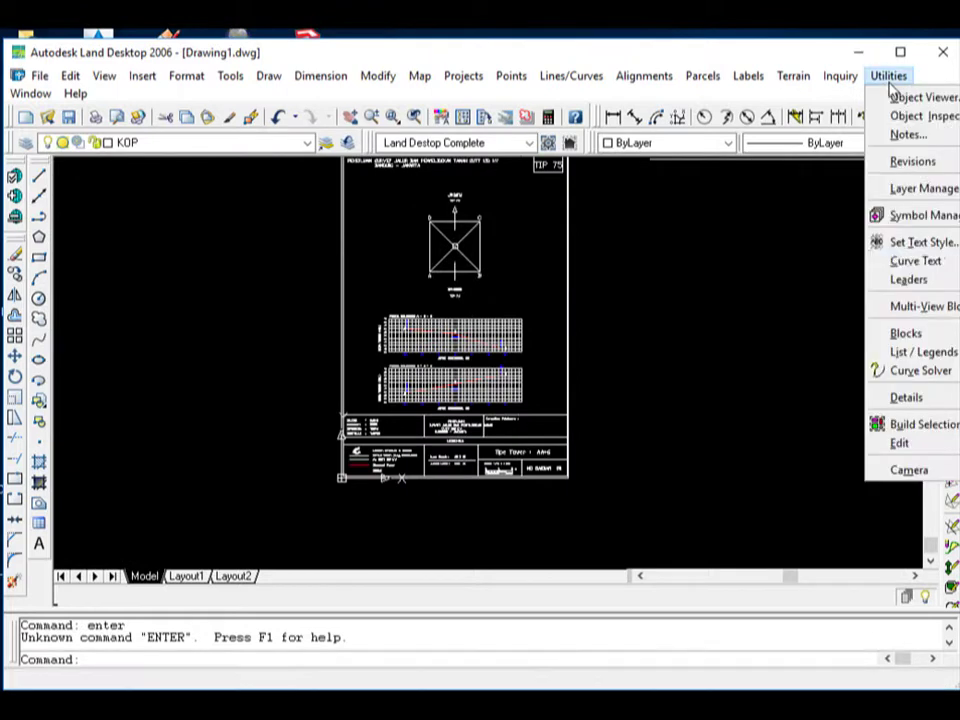
left_click(910, 243)
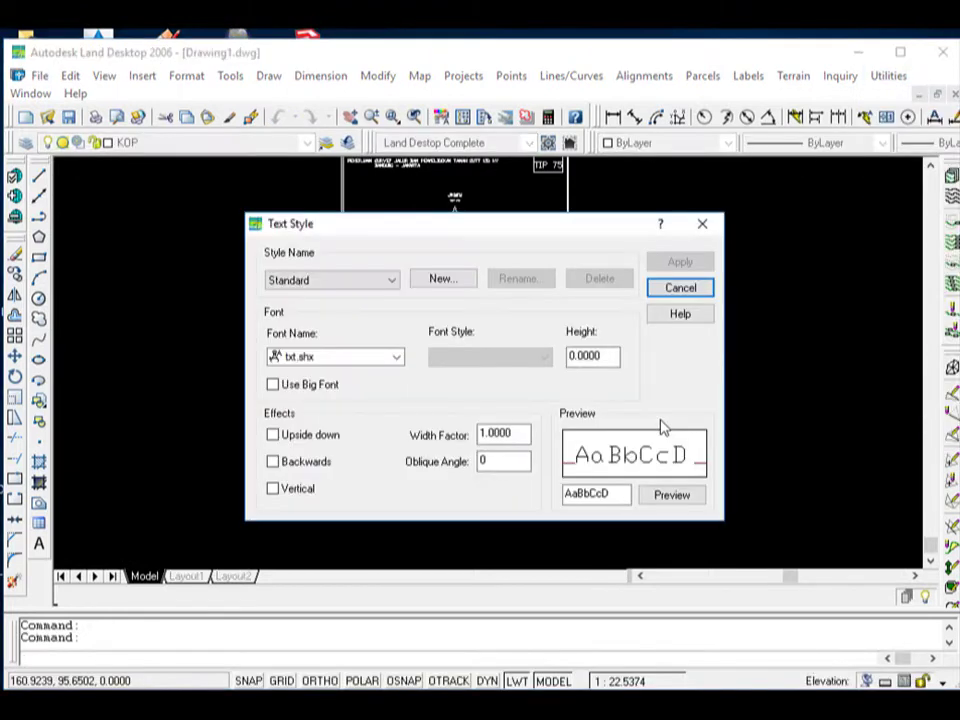
left_click(400, 366)
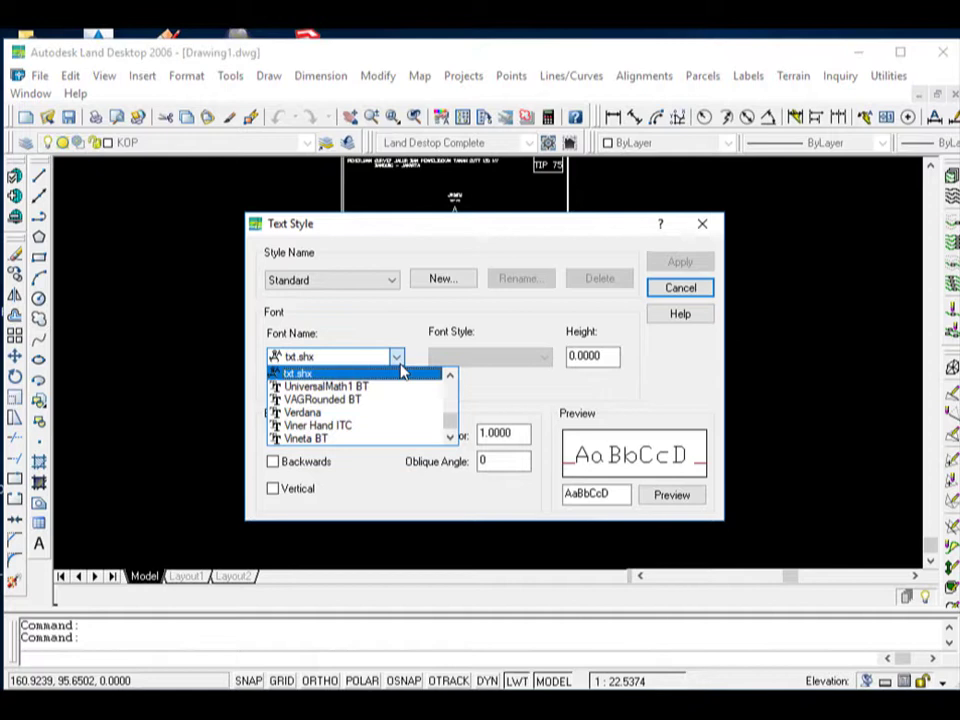
left_click(310, 413)
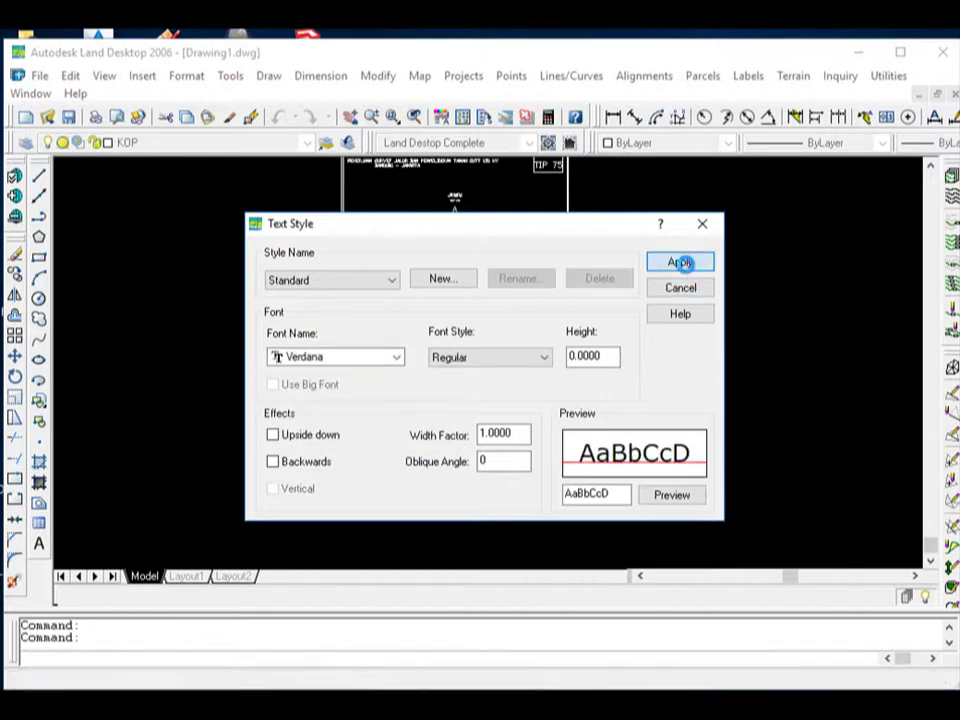
left_click(678, 262)
left_click(680, 289)
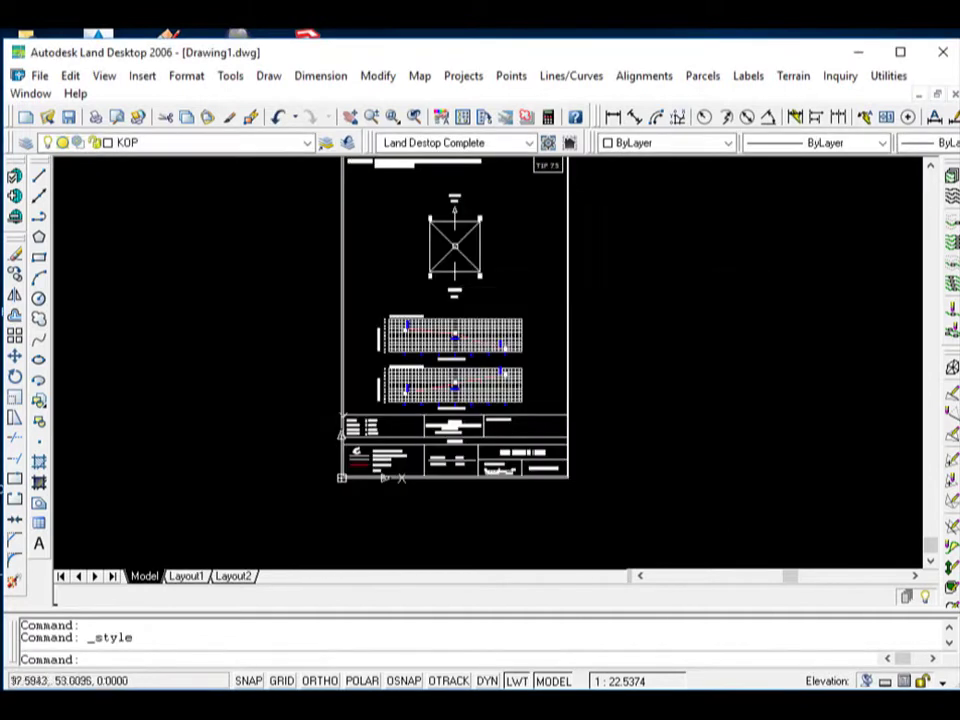
scroll(343, 456, "up", 2)
scroll(371, 471, "up", 8)
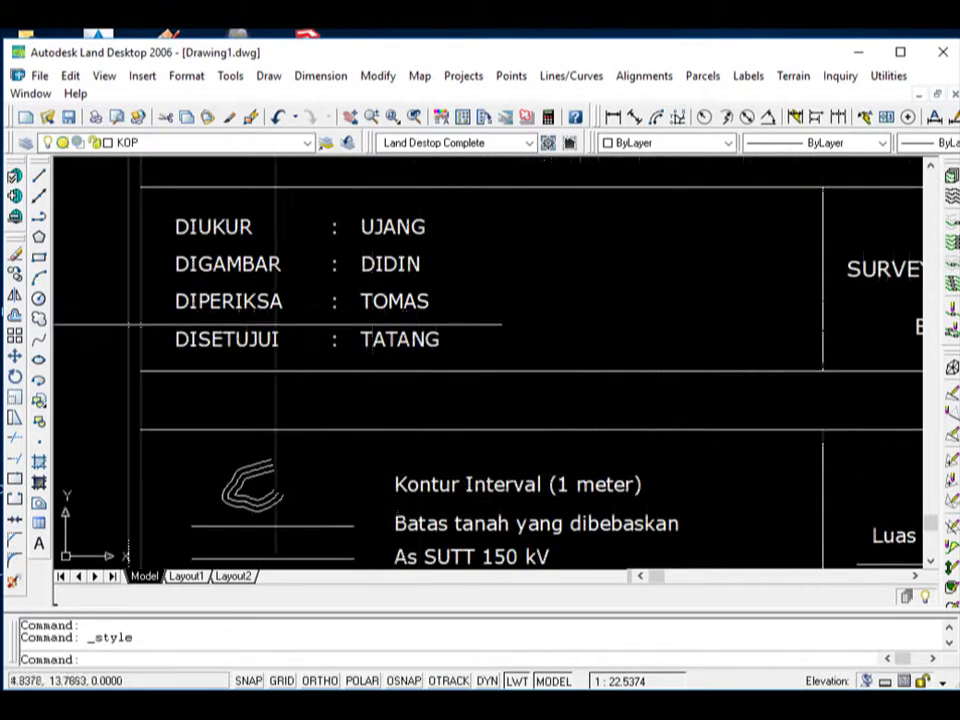
scroll(336, 340, "down", 2)
scroll(399, 386, "down", 4)
scroll(349, 418, "up", 4)
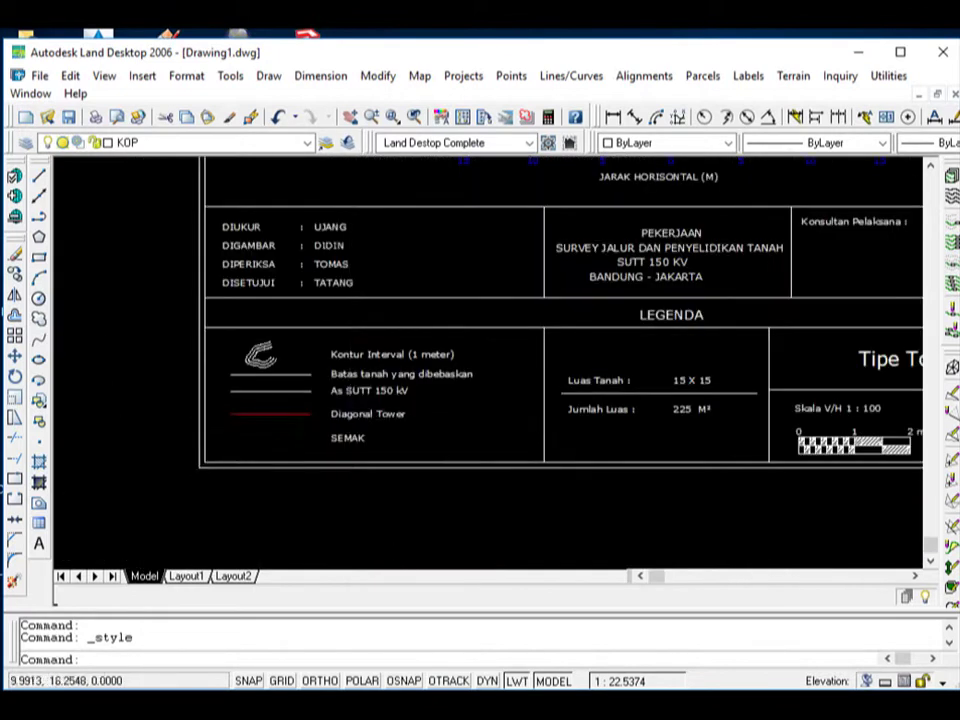
scroll(370, 296, "up", 4)
scroll(370, 296, "down", 2)
scroll(364, 300, "up", 3)
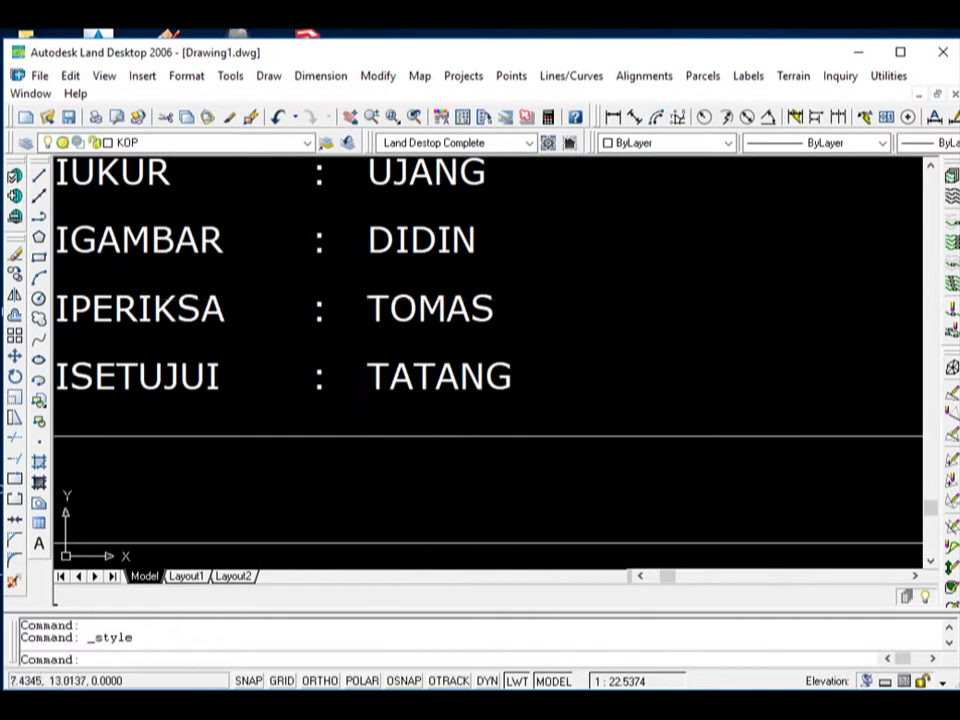
scroll(402, 422, "down", 2)
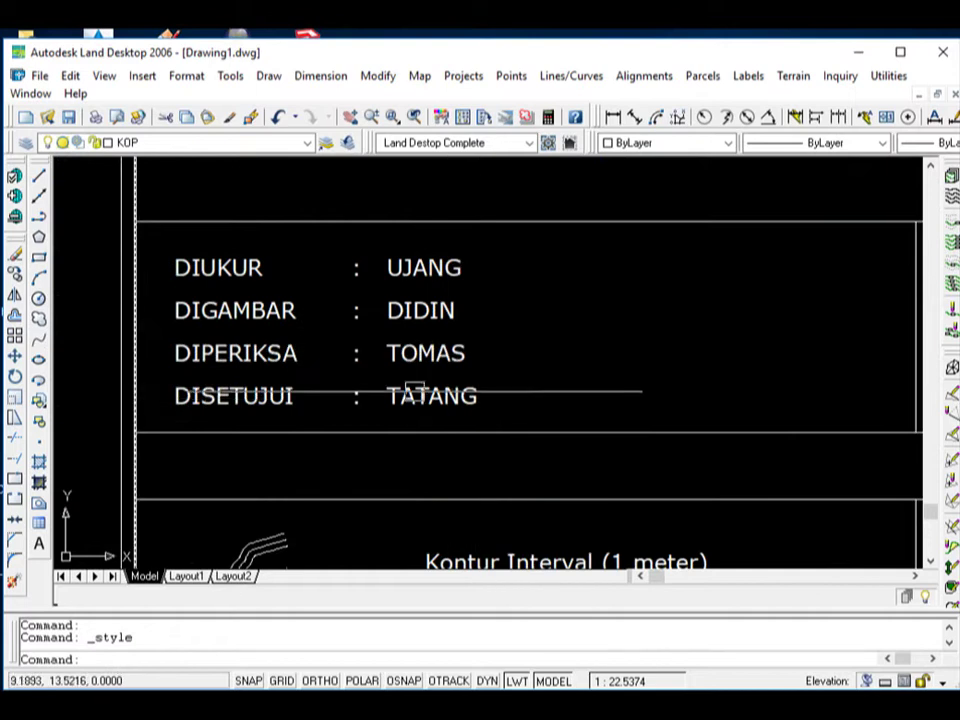
scroll(262, 400, "down", 4)
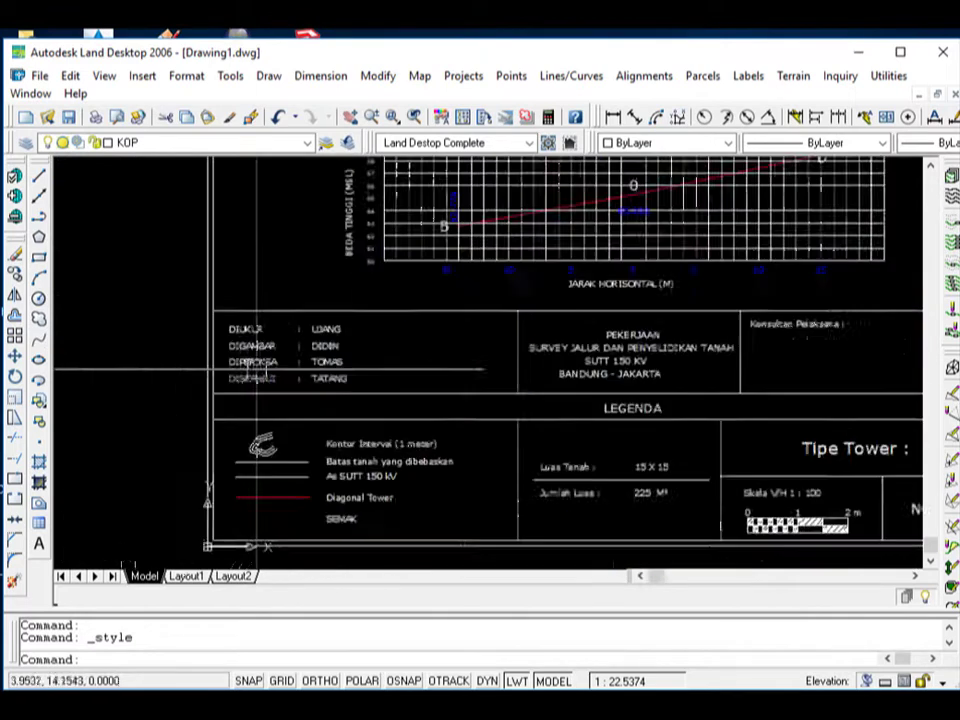
scroll(252, 376, "down", 2)
scroll(450, 410, "up", 2)
scroll(430, 400, "up", 3)
scroll(460, 398, "down", 3)
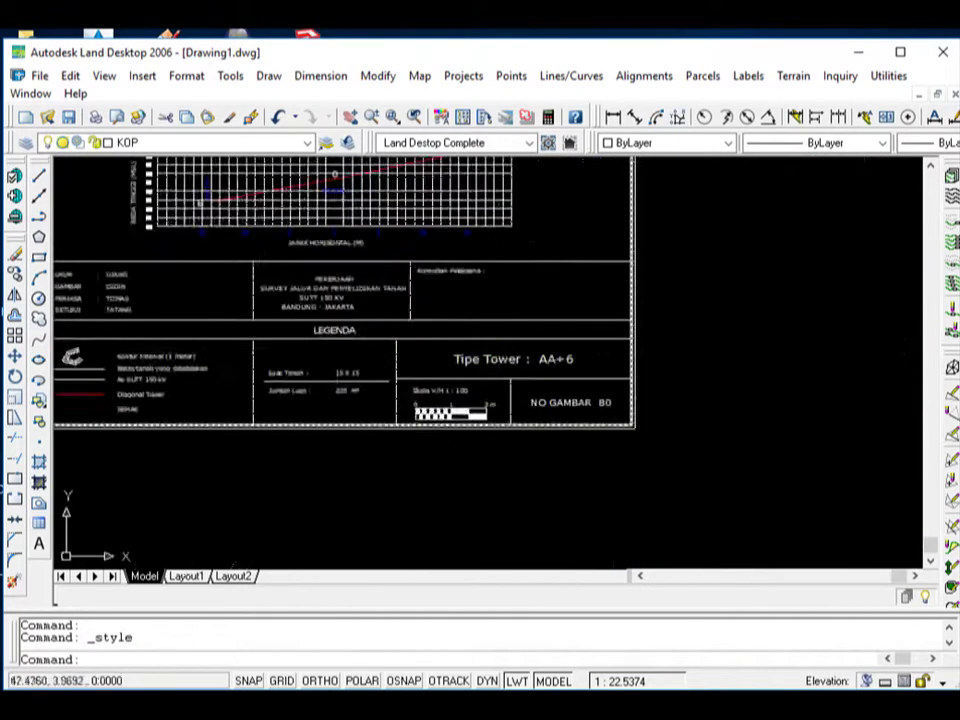
scroll(474, 396, "down", 2)
scroll(317, 311, "up", 6)
scroll(296, 242, "down", 2)
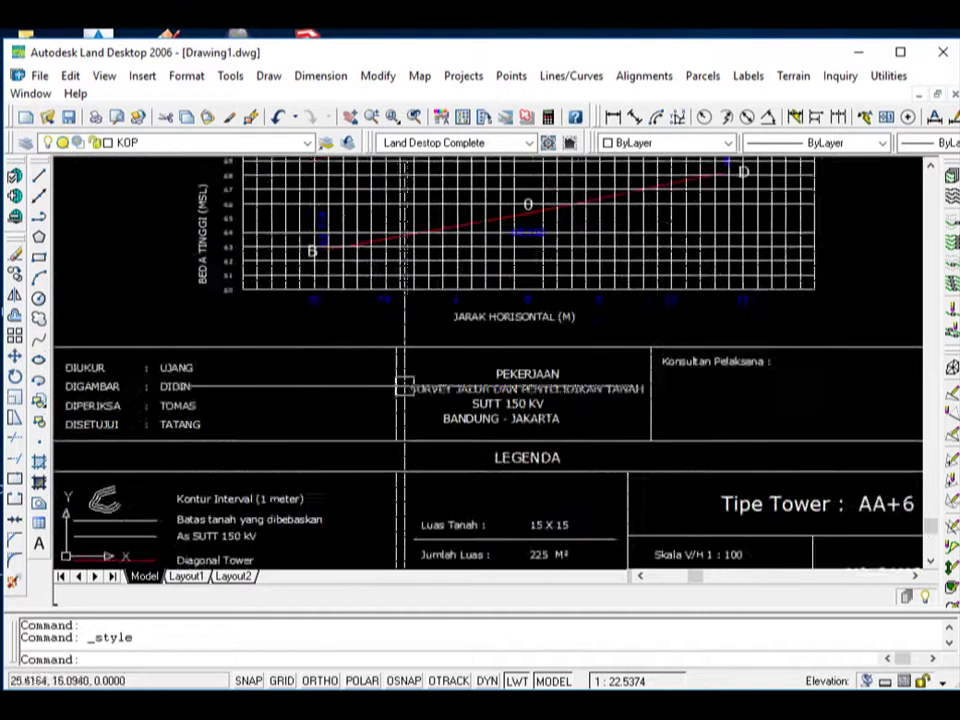
scroll(327, 222, "up", 5)
scroll(315, 240, "up", 1)
scroll(184, 349, "down", 3)
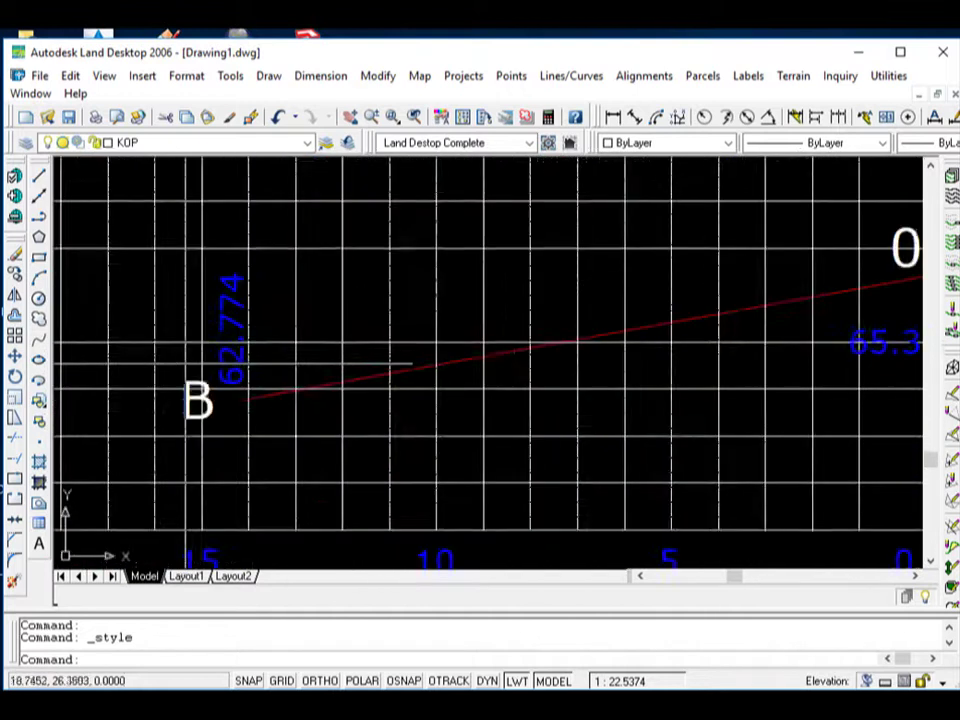
scroll(197, 364, "down", 1)
scroll(662, 357, "up", 3)
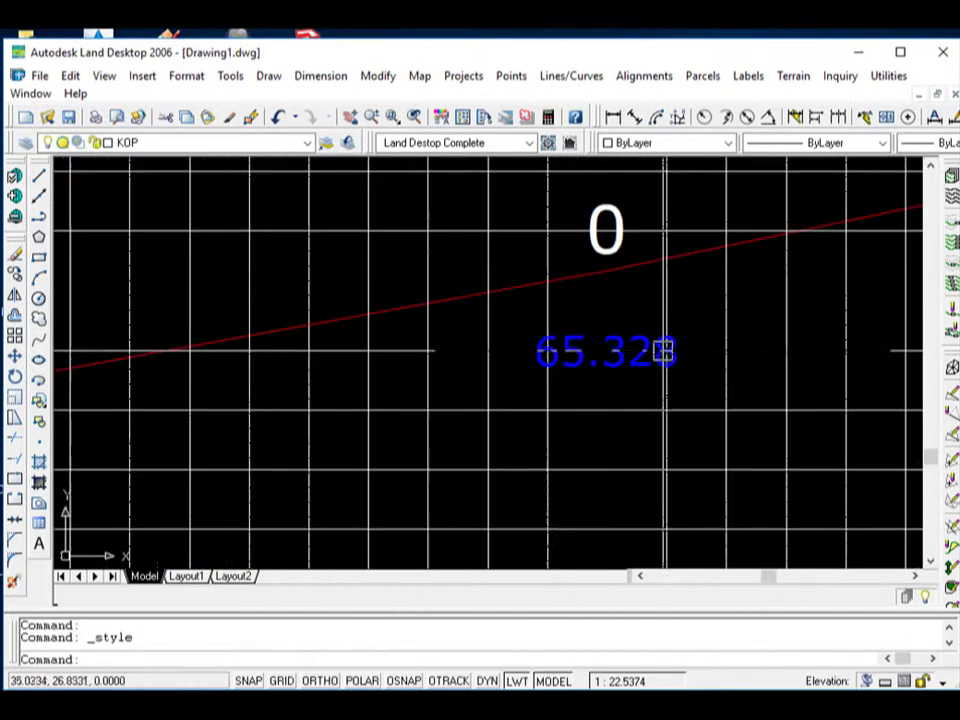
scroll(390, 404, "down", 4)
scroll(368, 406, "down", 4)
scroll(455, 296, "up", 5)
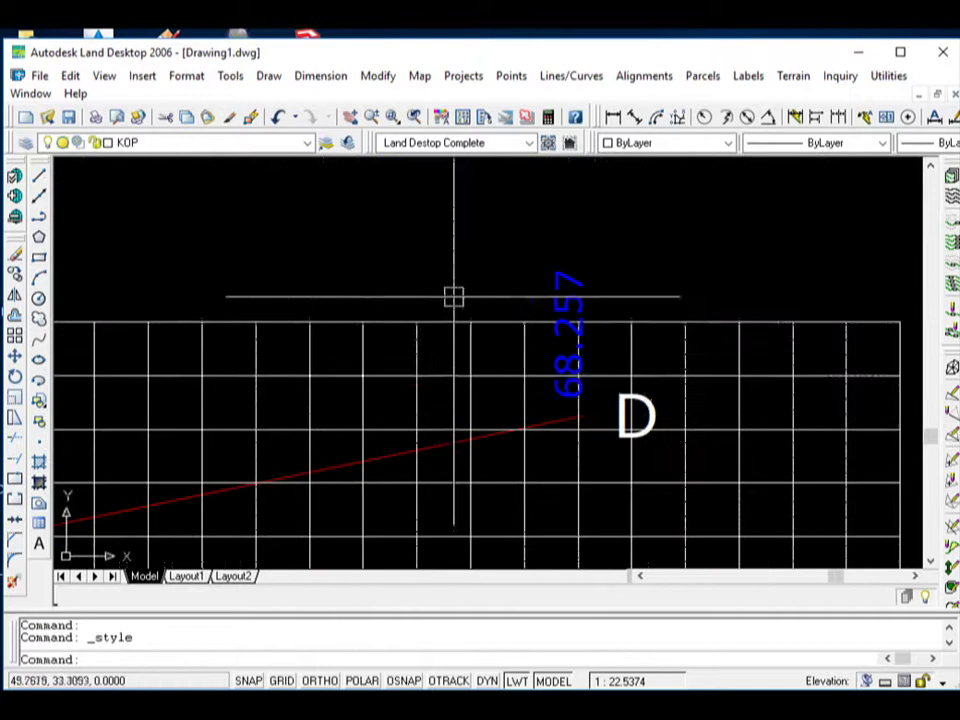
scroll(633, 467, "down", 2)
scroll(632, 339, "down", 3)
scroll(628, 339, "up", 6)
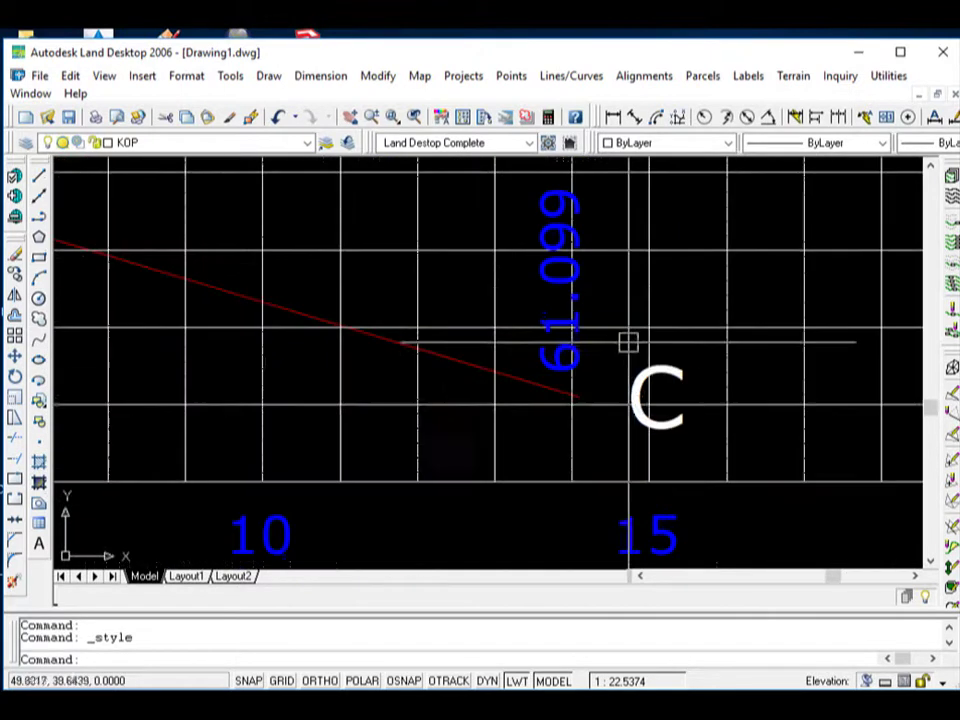
scroll(600, 412, "down", 2)
scroll(300, 343, "down", 3)
scroll(122, 272, "up", 2)
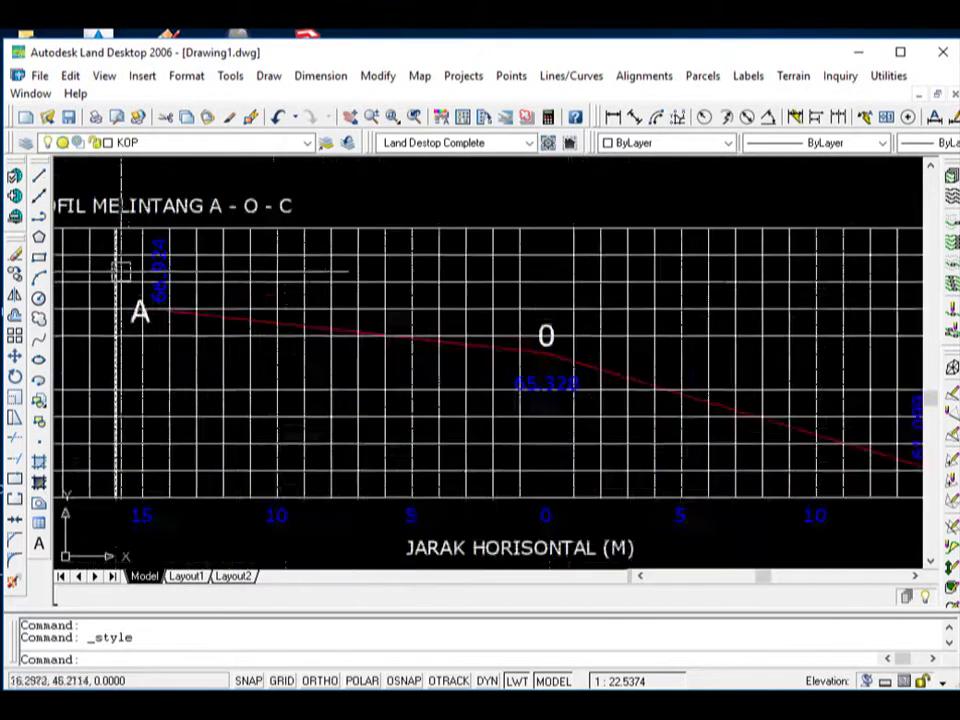
scroll(193, 276, "up", 4)
scroll(447, 314, "down", 3)
scroll(364, 314, "up", 2)
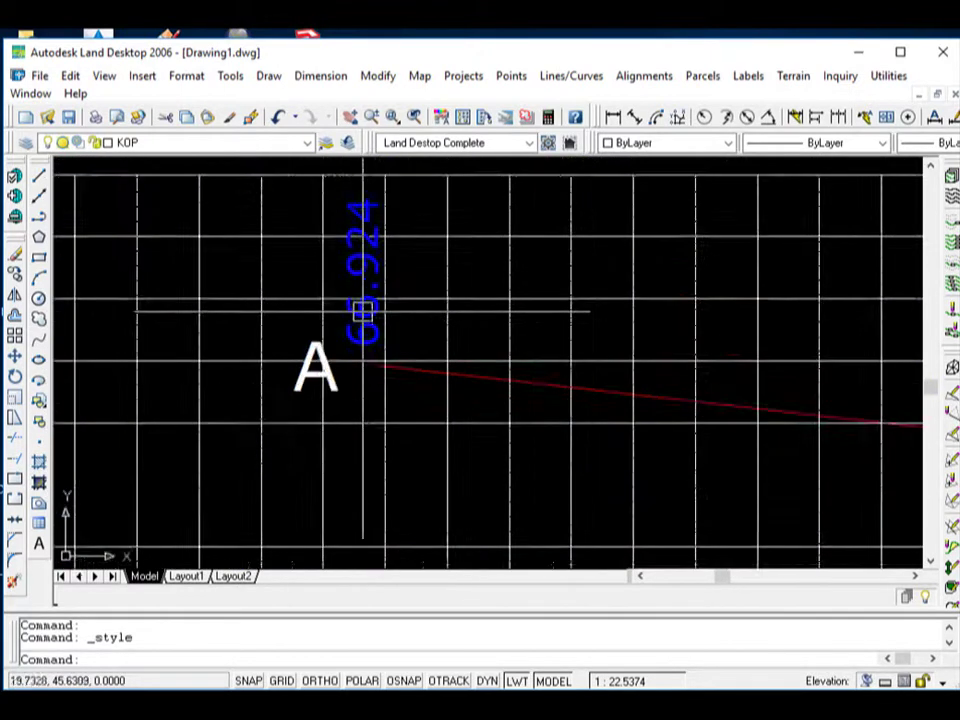
scroll(279, 354, "down", 5)
scroll(545, 460, "up", 2)
scroll(491, 317, "down", 4)
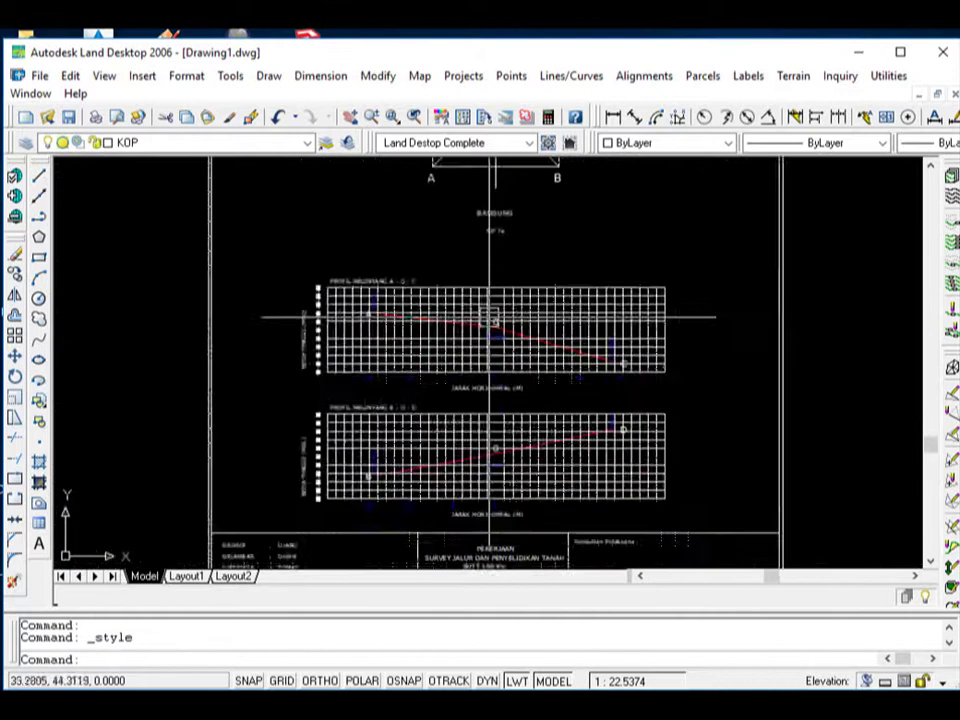
scroll(482, 450, "down", 1)
scroll(488, 419, "up", 6)
scroll(471, 418, "down", 5)
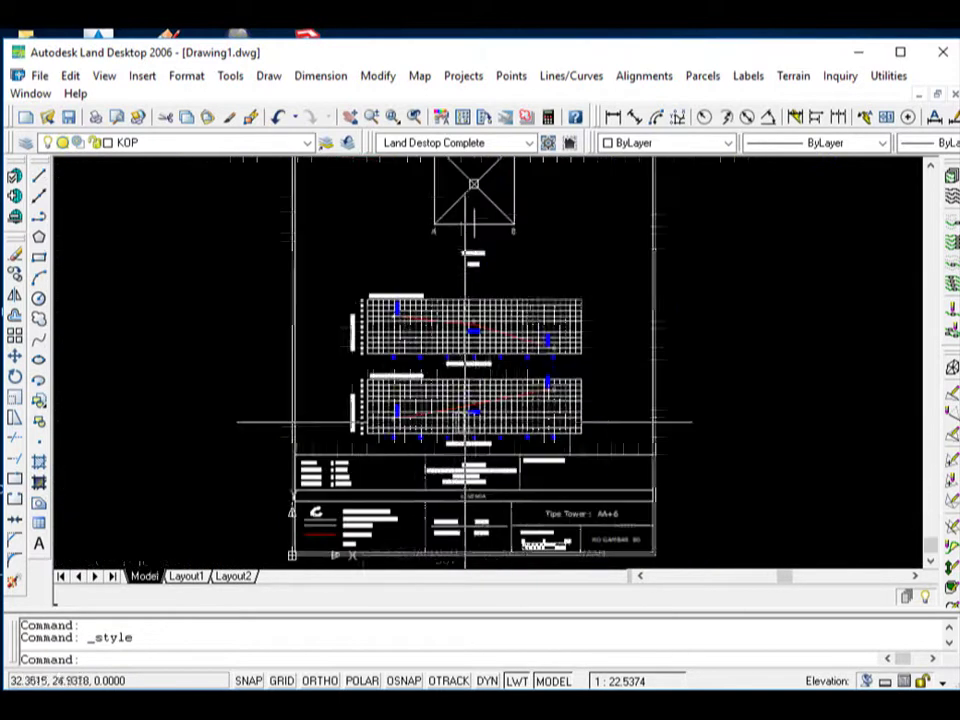
scroll(466, 325, "up", 5)
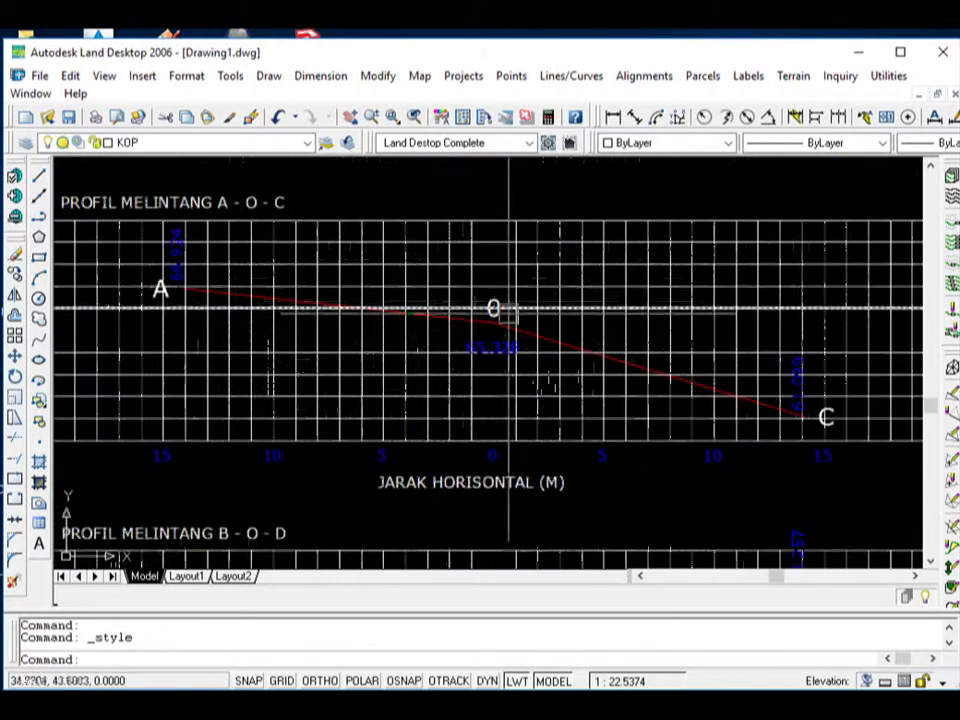
scroll(490, 320, "up", 3)
scroll(487, 346, "up", 1)
scroll(465, 227, "down", 2)
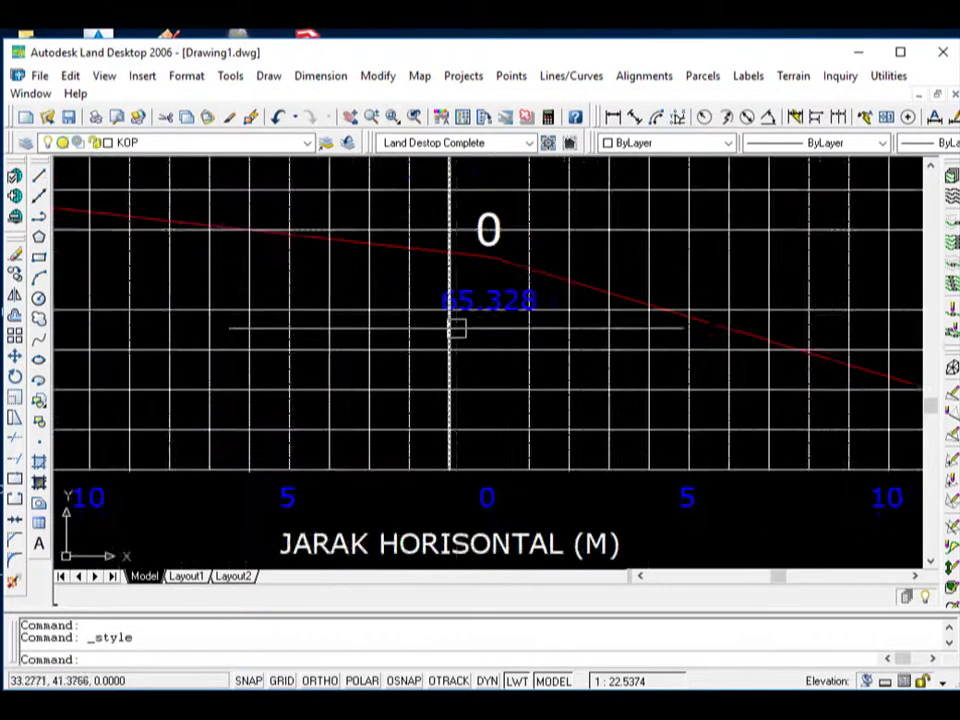
scroll(456, 328, "up", 6)
scroll(559, 285, "down", 2)
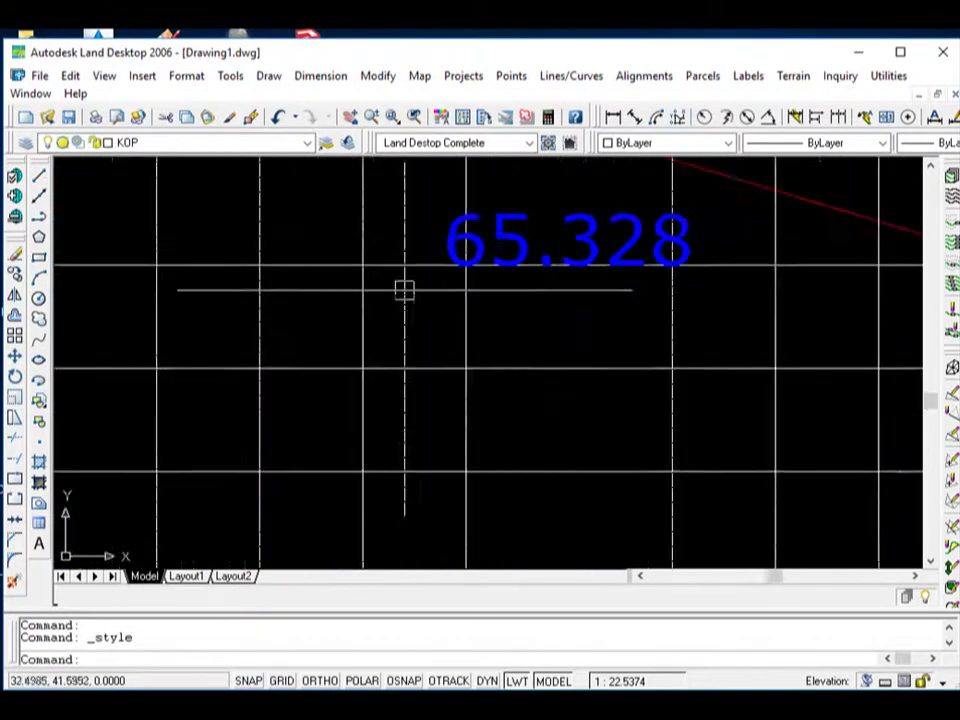
scroll(439, 281, "down", 3)
scroll(412, 330, "down", 5)
scroll(412, 335, "down", 1)
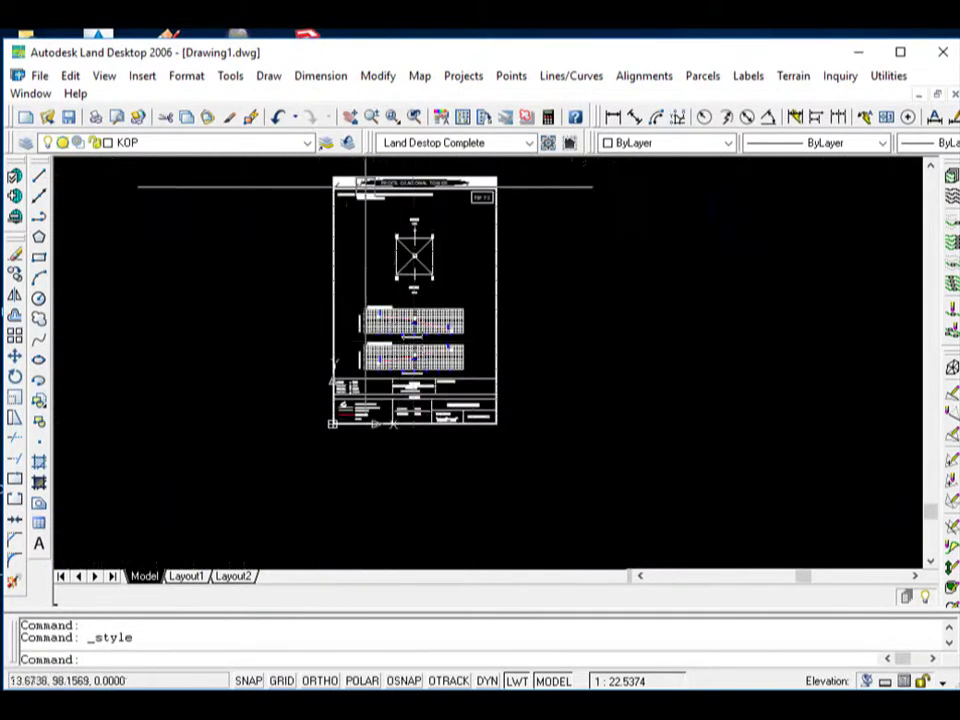
scroll(366, 195, "up", 4)
scroll(359, 210, "up", 3)
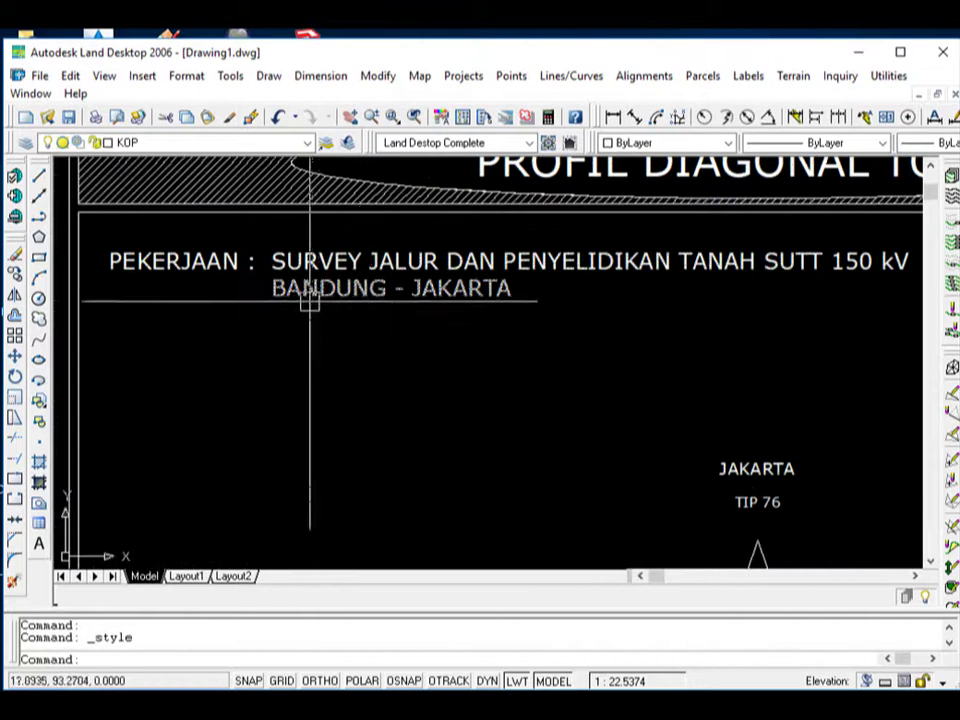
scroll(228, 308, "down", 2)
scroll(385, 290, "down", 3)
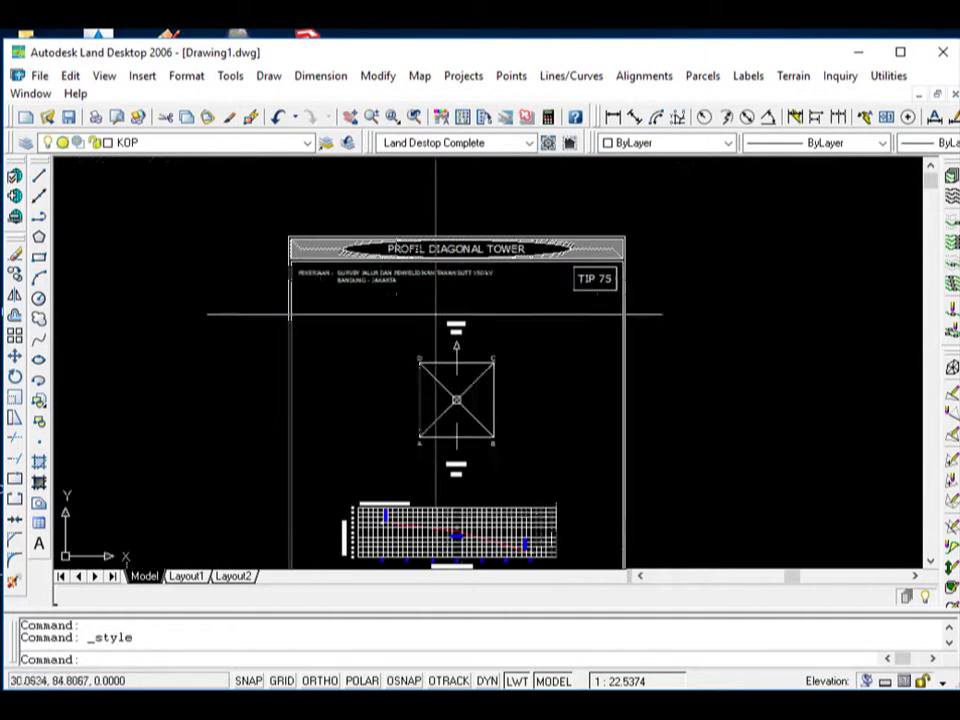
scroll(450, 465, "up", 2)
scroll(450, 476, "up", 3)
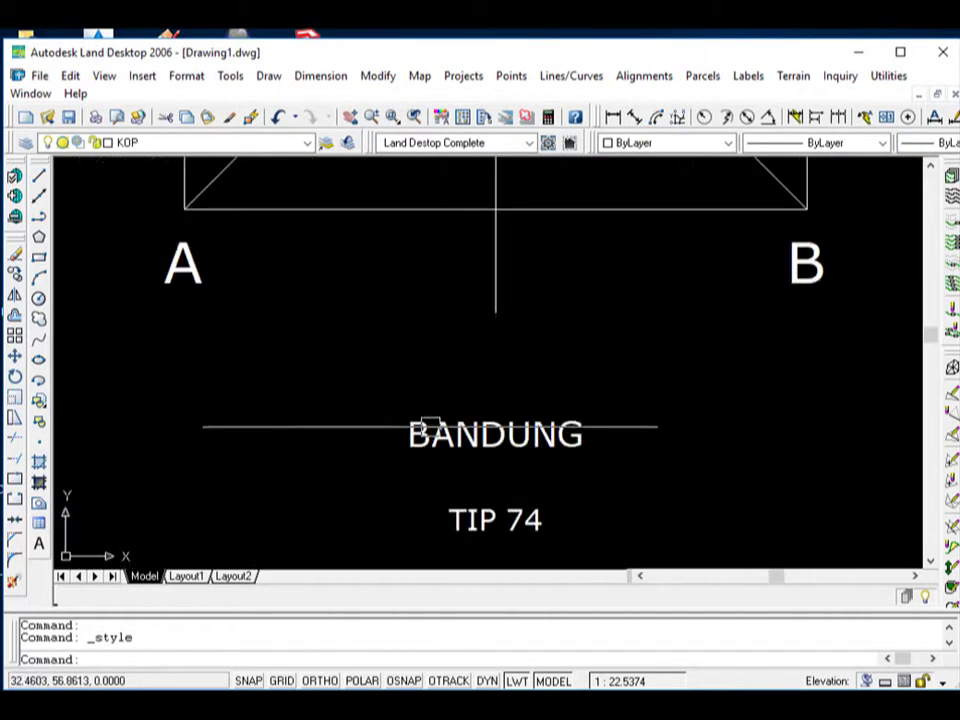
scroll(429, 422, "down", 3)
scroll(424, 464, "up", 3)
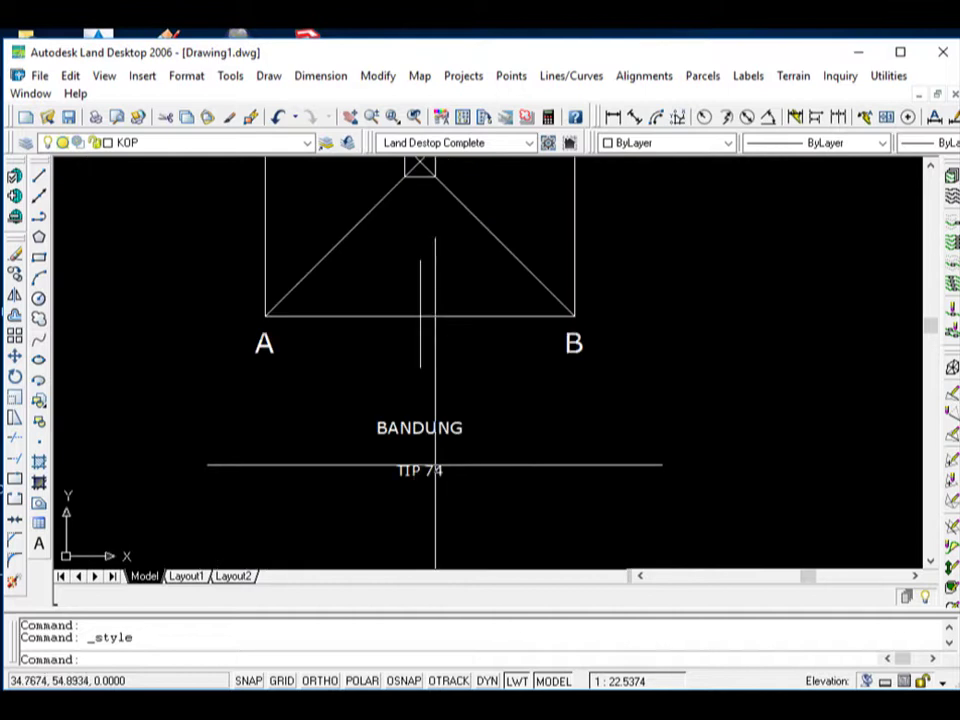
scroll(432, 552, "down", 2)
scroll(434, 556, "down", 3)
scroll(424, 255, "up", 5)
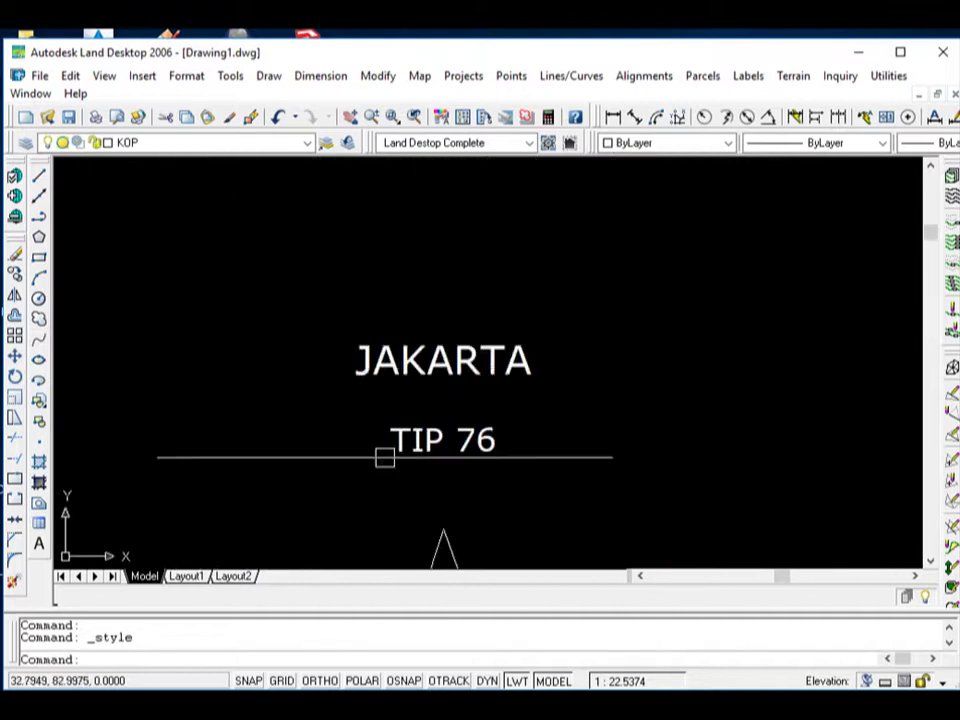
scroll(399, 315, "down", 4)
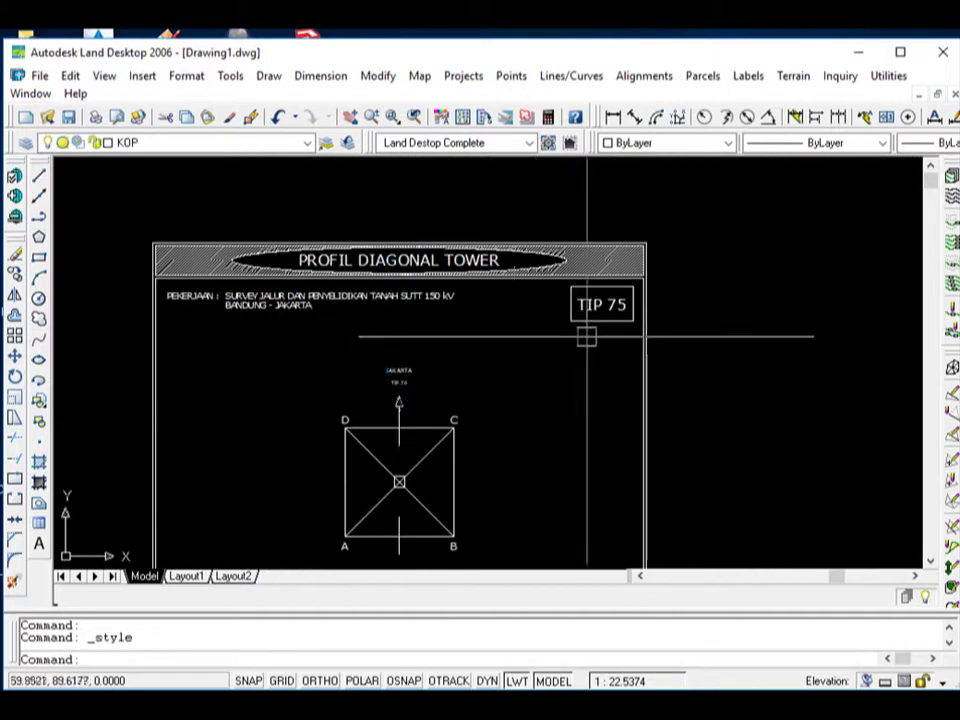
scroll(585, 334, "up", 5)
scroll(625, 265, "down", 2)
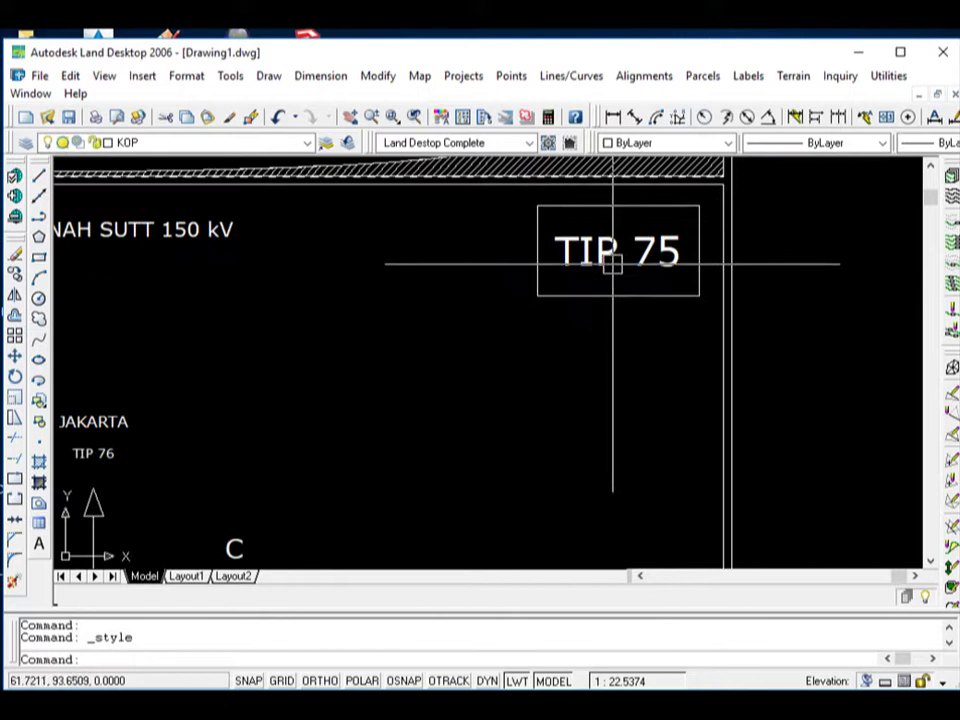
scroll(660, 254, "down", 3)
scroll(432, 328, "up", 3)
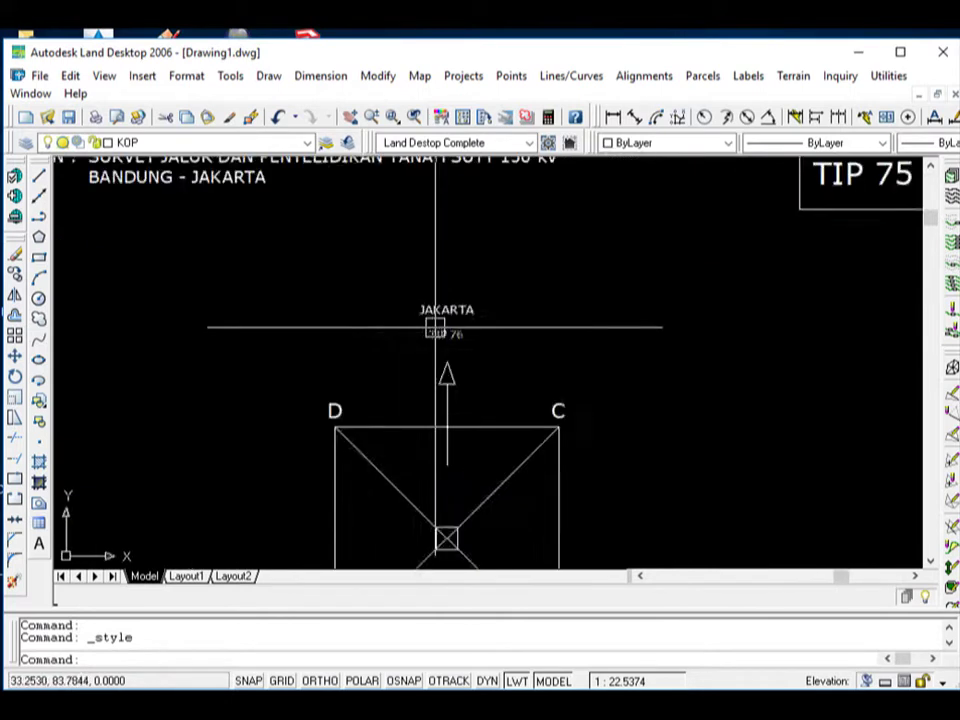
scroll(435, 330, "up", 3)
scroll(347, 326, "down", 2)
scroll(409, 385, "down", 4)
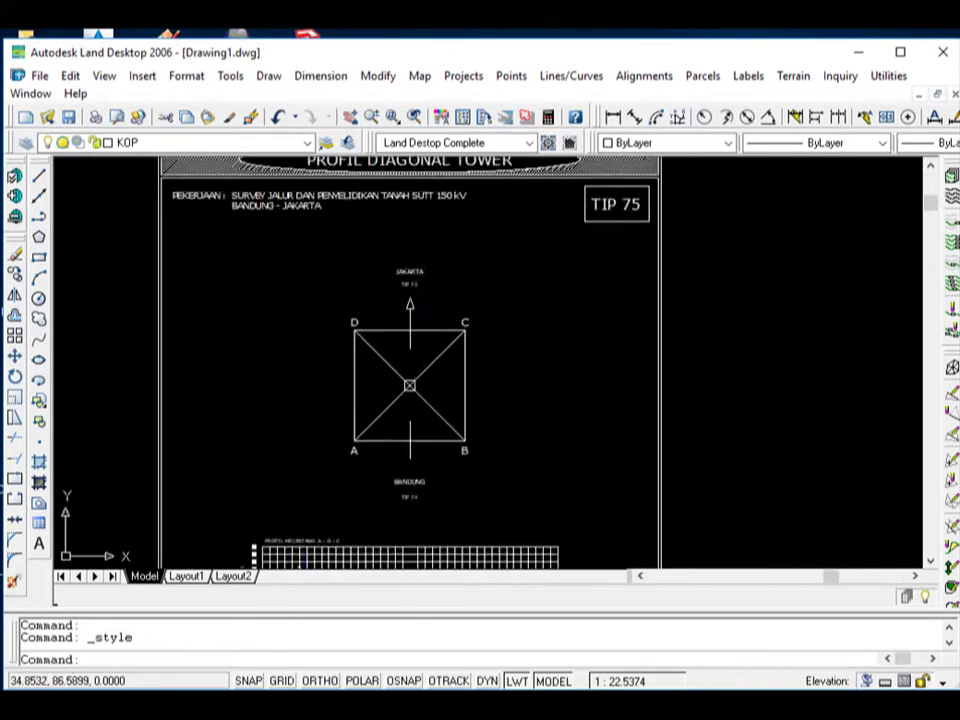
scroll(386, 499, "up", 4)
scroll(422, 521, "down", 5)
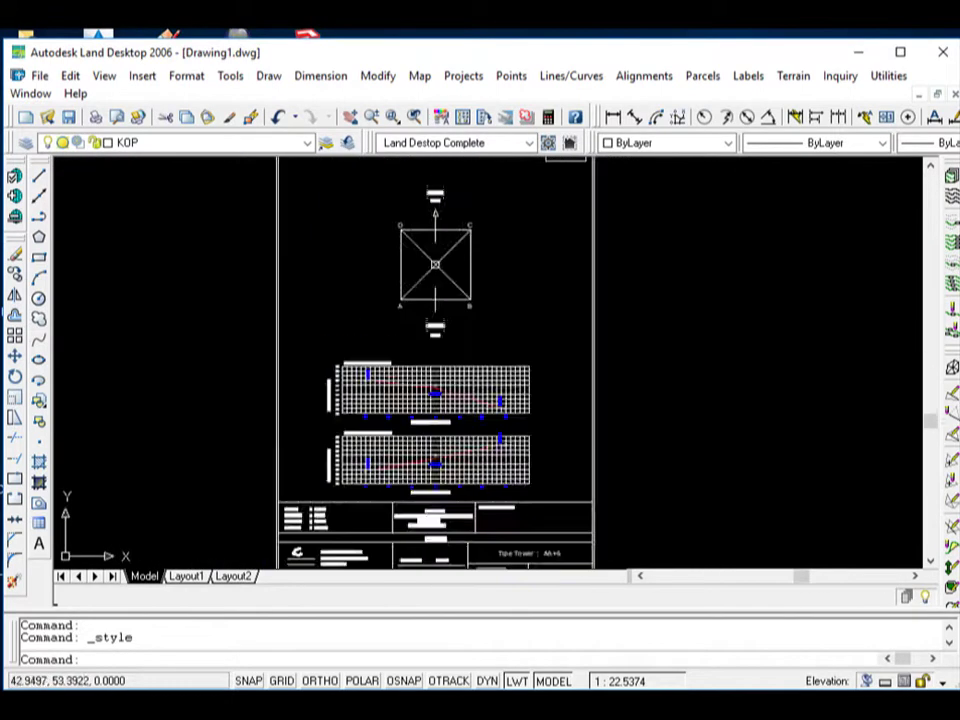
scroll(476, 401, "down", 2)
scroll(375, 304, "up", 3)
Step: Erase the entire old tower sheet using a crossing selection
scroll(375, 304, "down", 5)
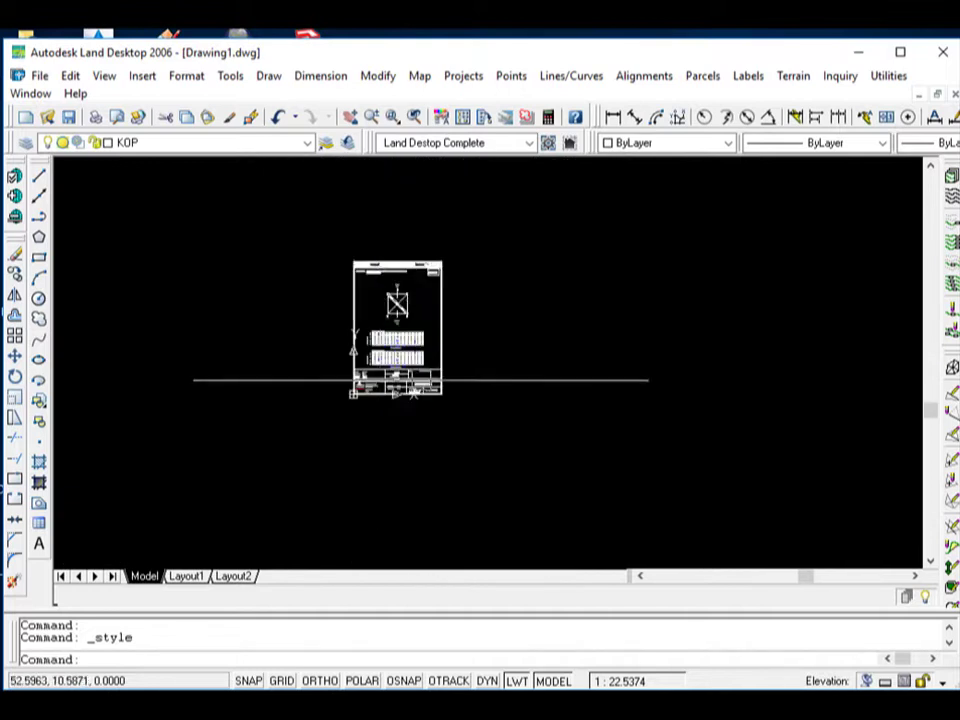
left_click(540, 456)
left_click(254, 232)
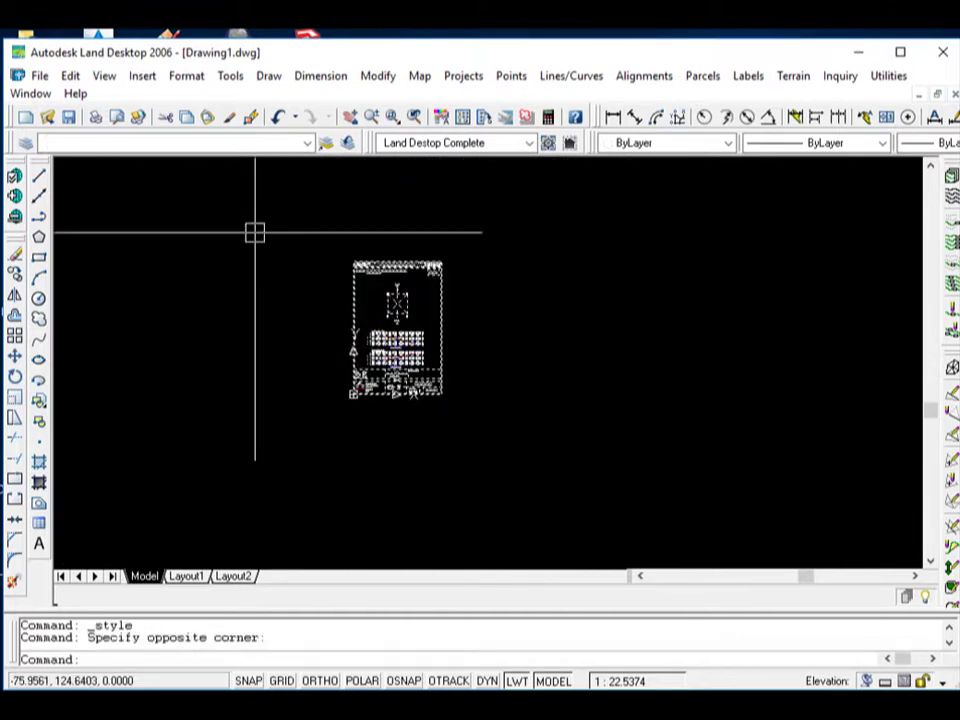
type("E")
key("Return")
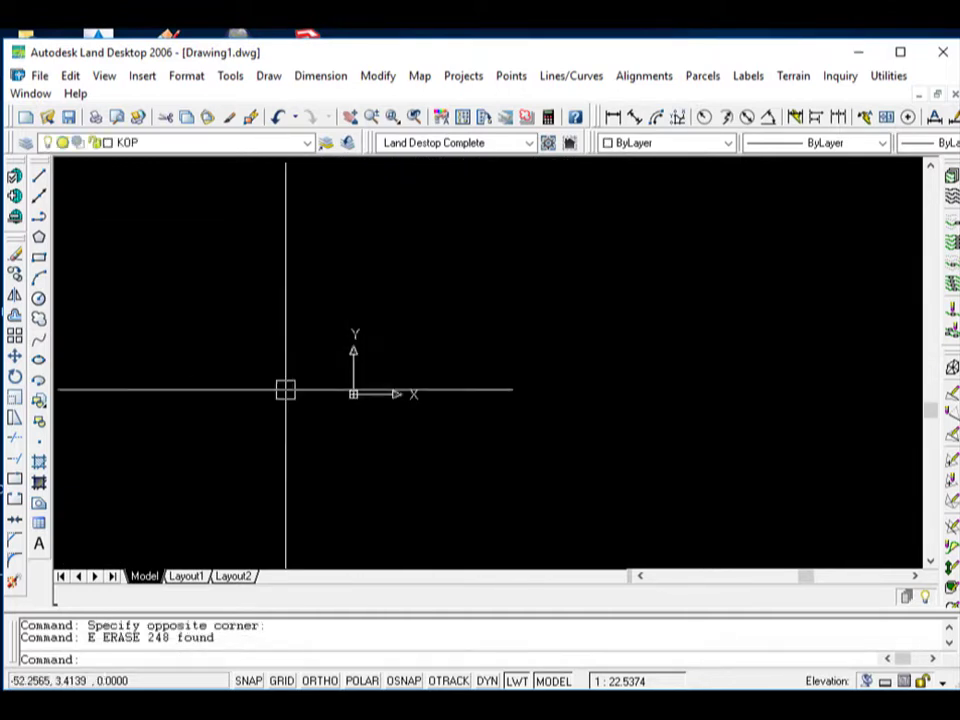
Step: Paste the Excel plotting commands into the command line to redraw the TIP 75 sheet
scroll(369, 467, "down", 2)
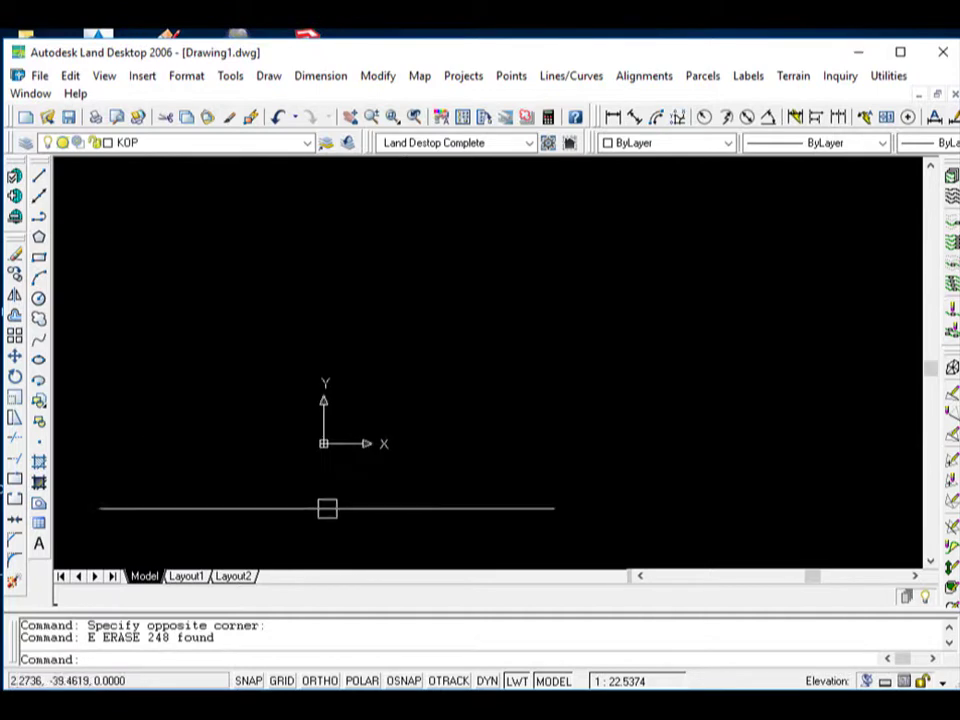
right_click(146, 660)
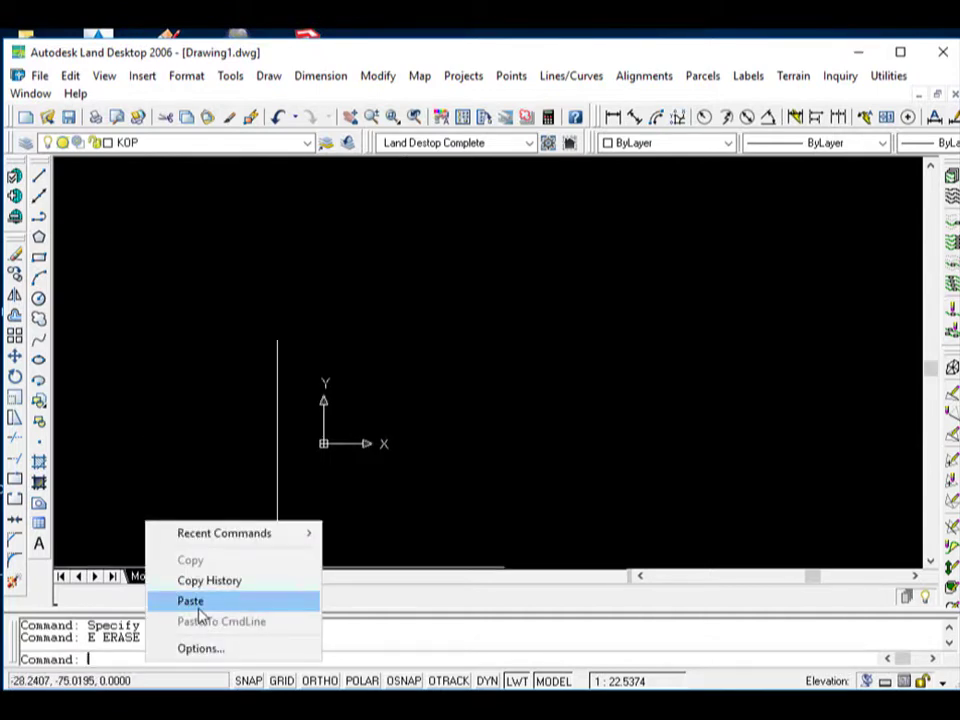
left_click(198, 609)
type("enter")
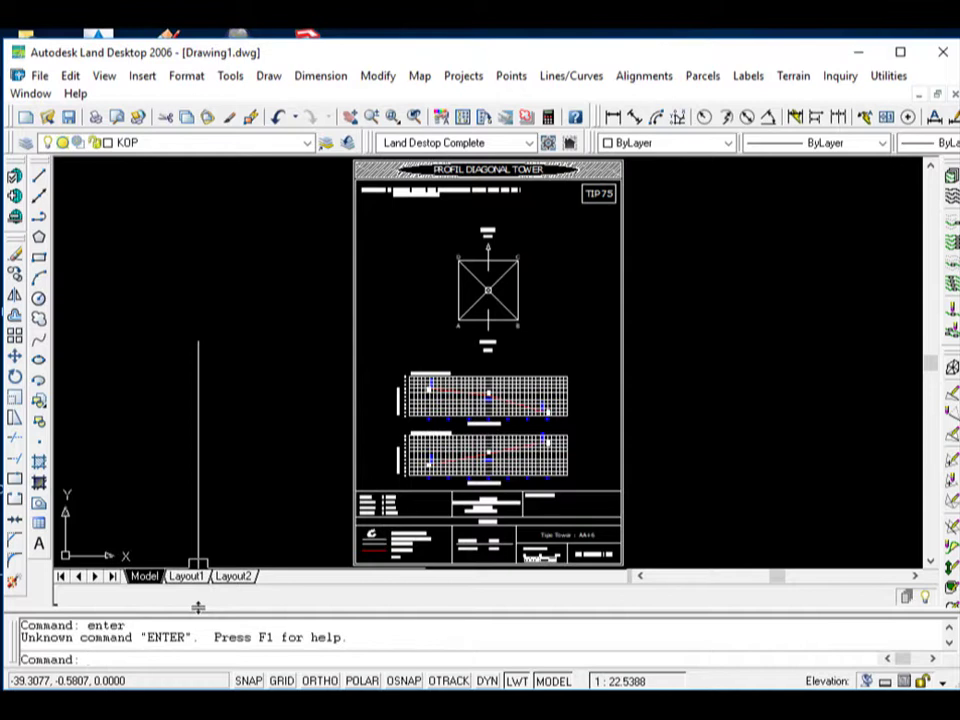
scroll(418, 360, "down", 3)
scroll(428, 422, "up", 2)
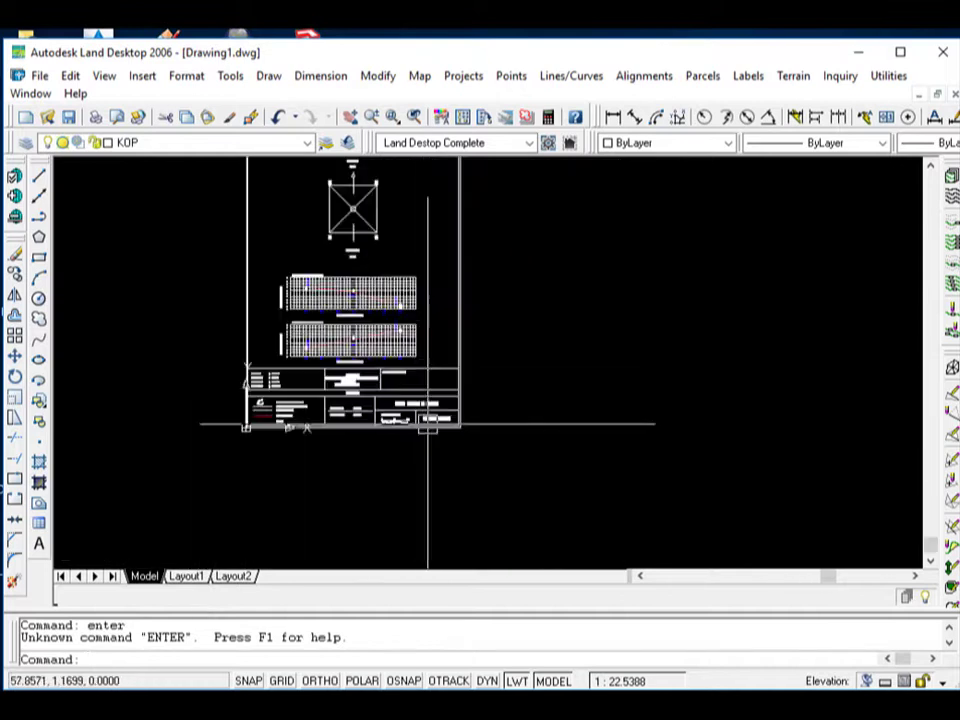
scroll(428, 428, "up", 3)
scroll(428, 428, "down", 3)
scroll(506, 409, "up", 4)
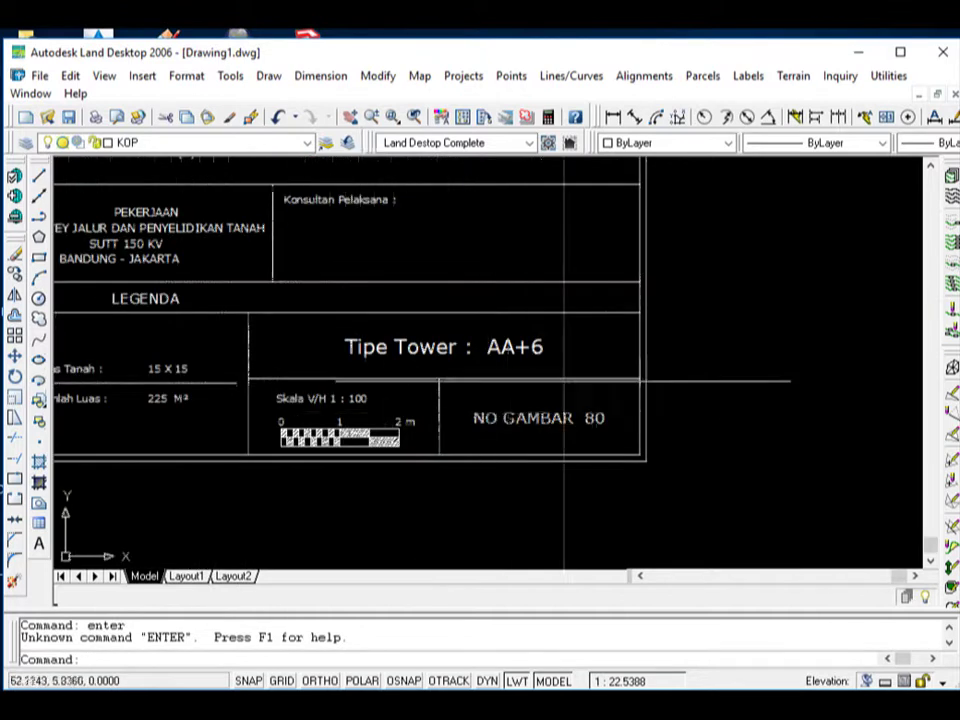
scroll(444, 345, "up", 2)
scroll(400, 345, "down", 2)
scroll(405, 338, "up", 3)
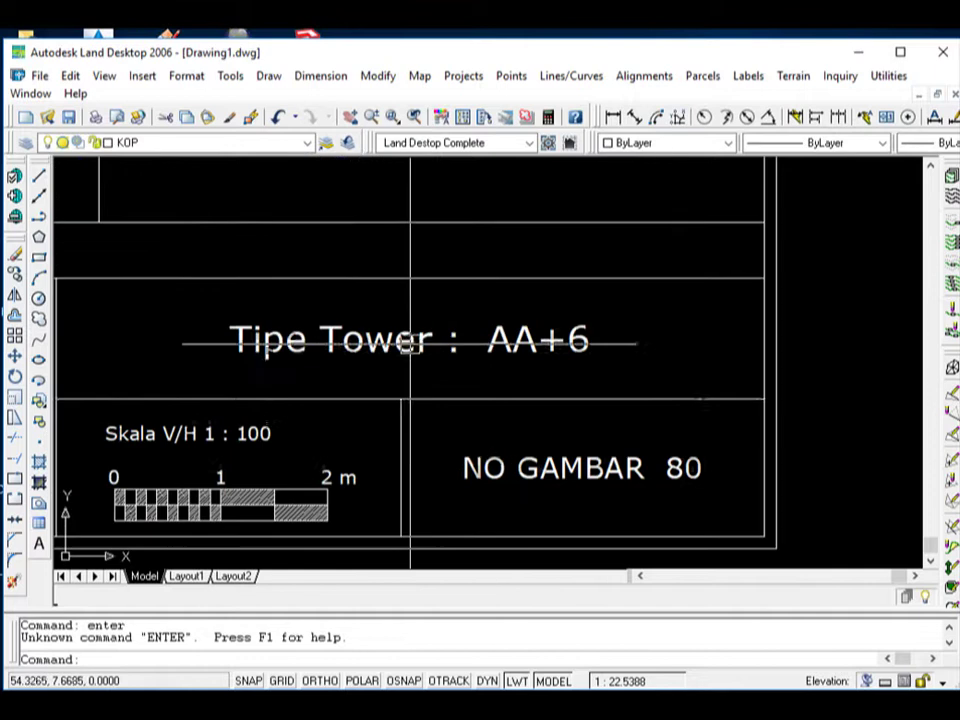
scroll(505, 380, "down", 4)
scroll(514, 414, "up", 3)
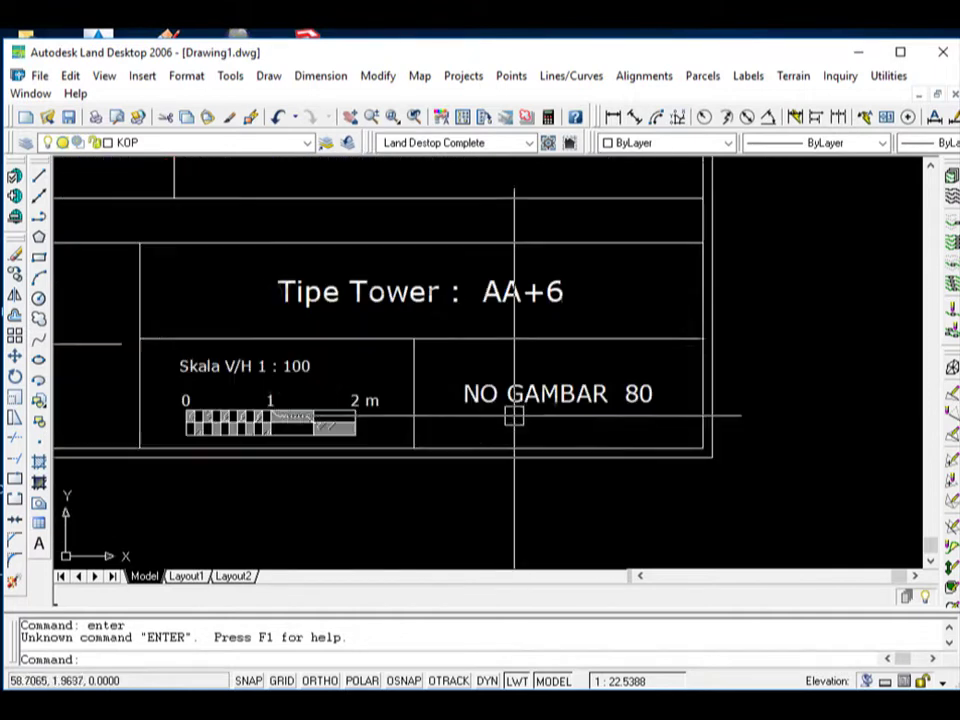
scroll(514, 414, "up", 1)
scroll(450, 420, "down", 3)
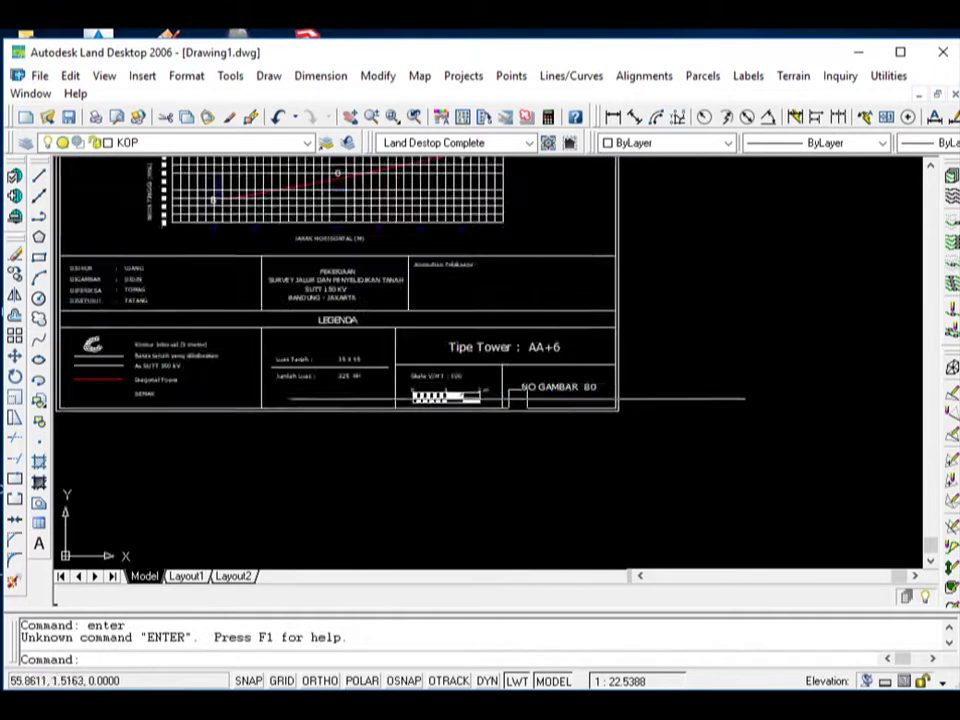
scroll(461, 390, "up", 4)
scroll(461, 390, "up", 3)
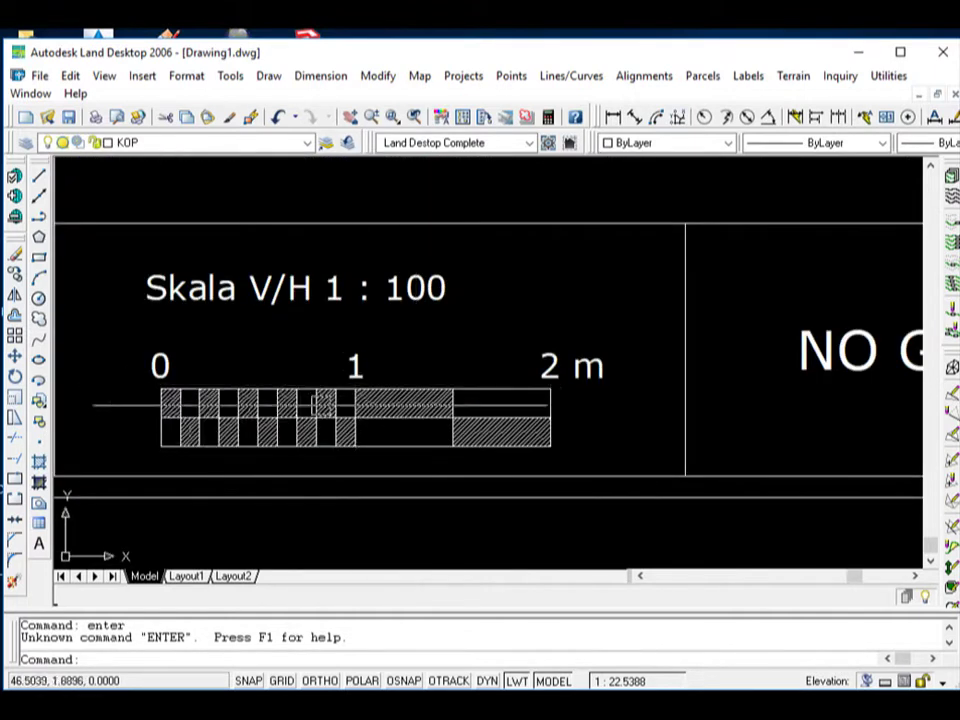
scroll(463, 461, "down", 4)
scroll(446, 454, "up", 3)
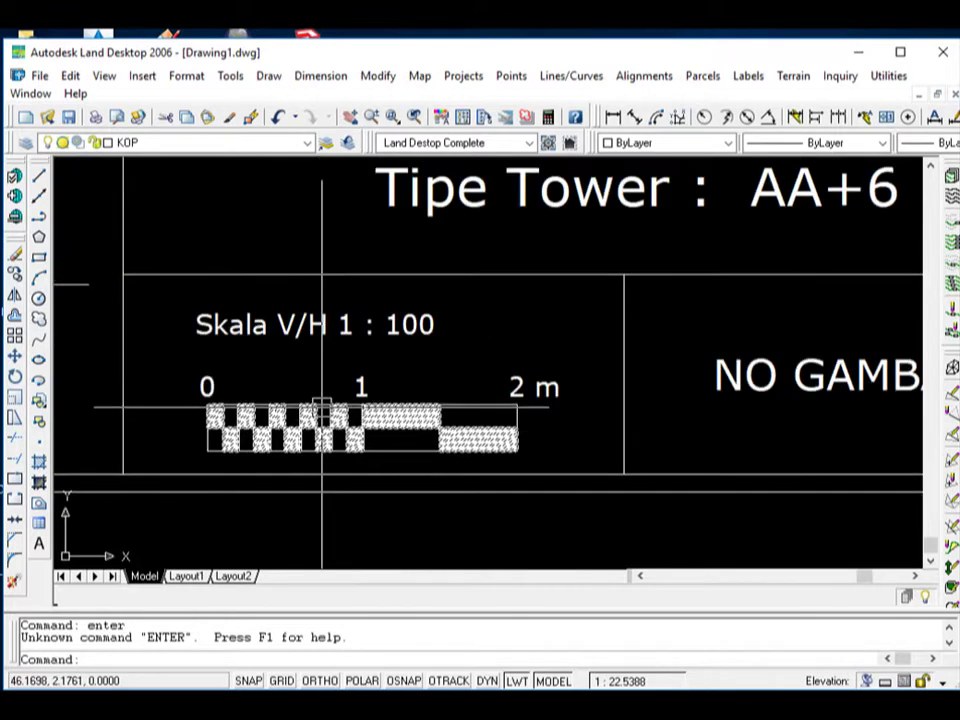
scroll(534, 366, "down", 2)
scroll(536, 368, "down", 2)
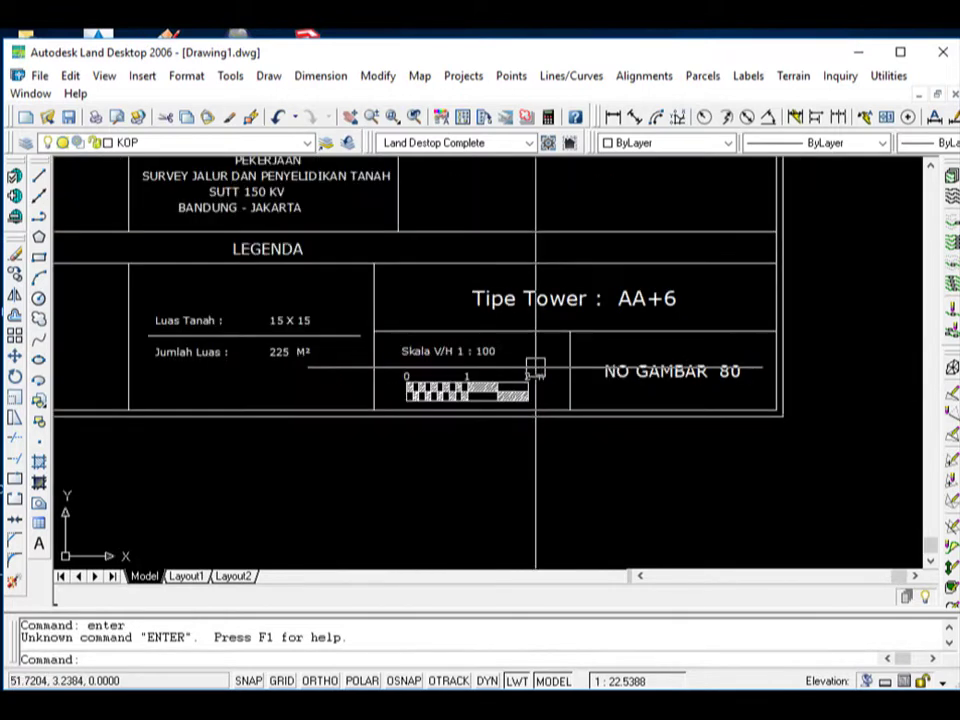
scroll(425, 374, "down", 2)
scroll(383, 380, "up", 4)
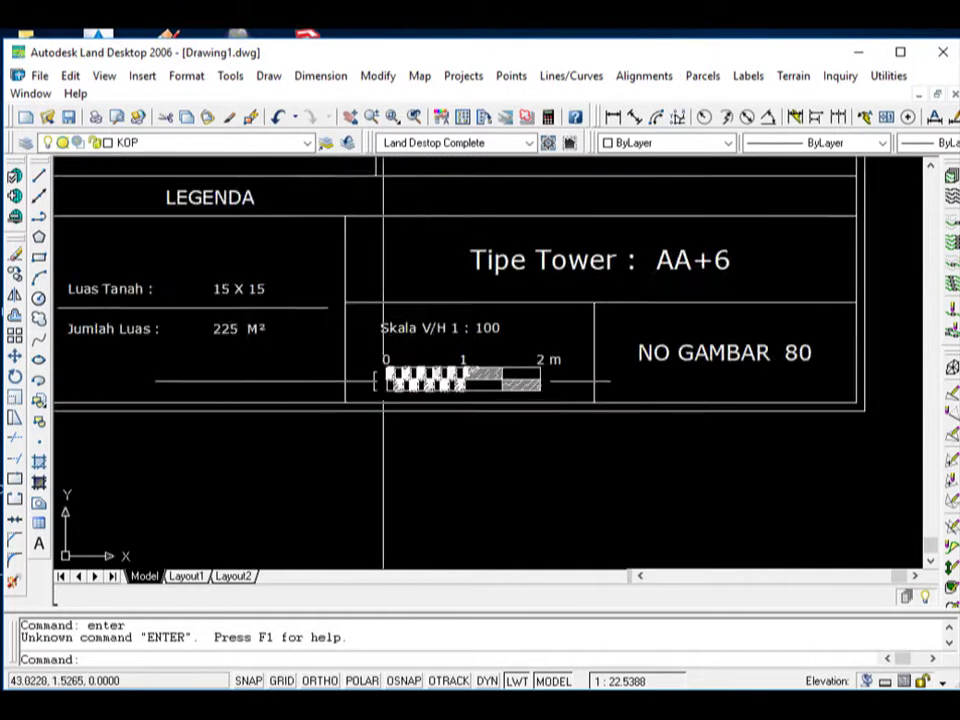
scroll(383, 380, "down", 8)
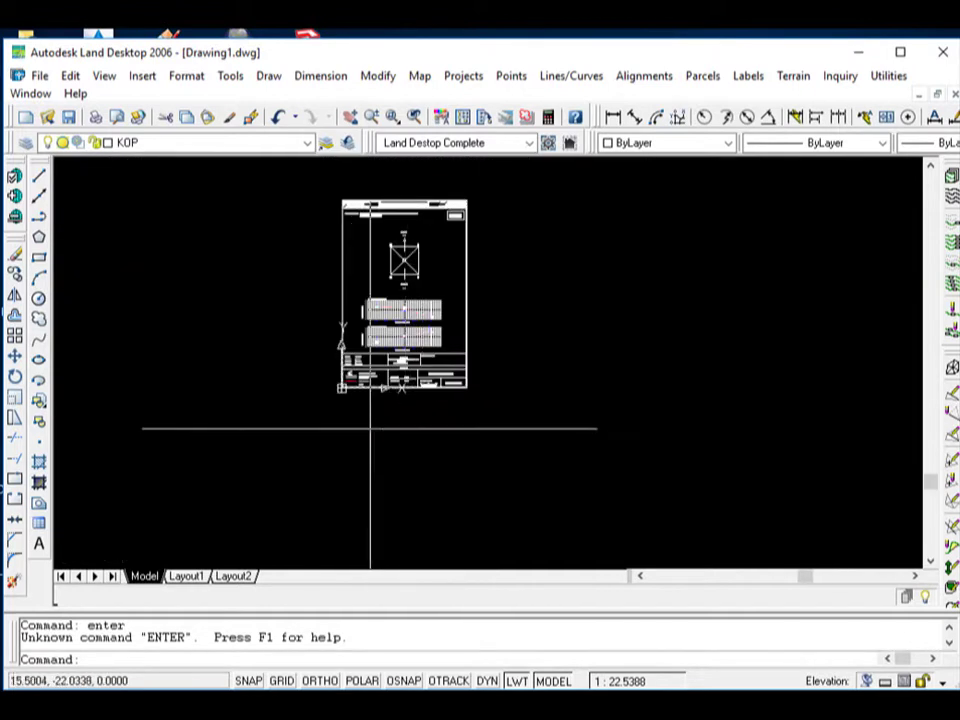
scroll(370, 428, "up", 2)
scroll(422, 386, "down", 2)
scroll(426, 364, "up", 3)
scroll(332, 416, "down", 2)
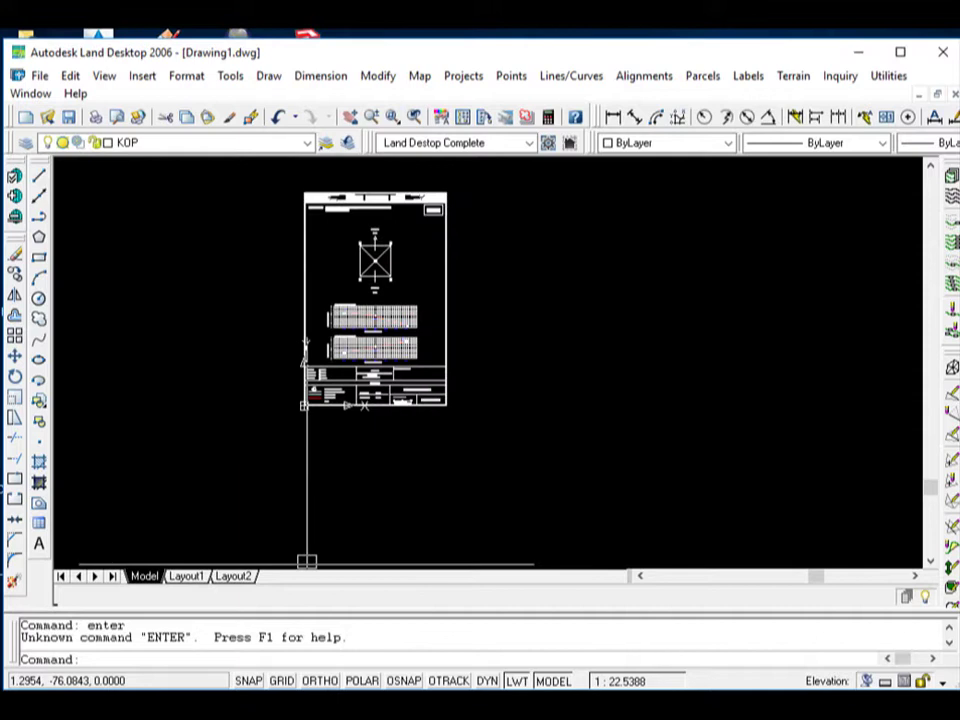
Step: Switch to the DIAGONAL TAPAK TOWER workbook and locate the Z elevation table
key("alt+Tab")
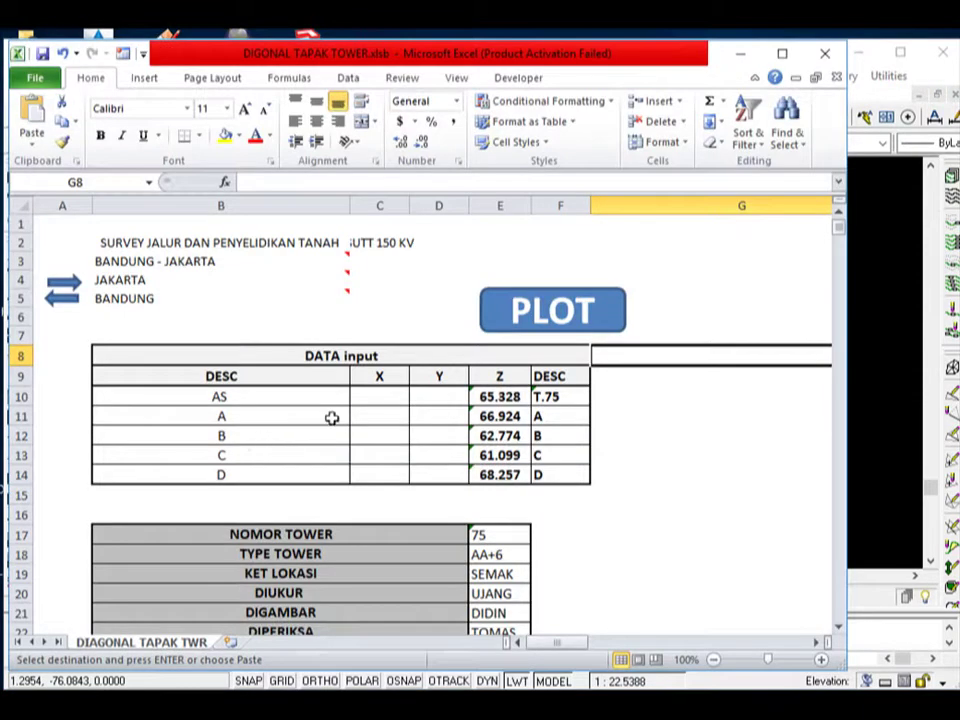
scroll(332, 417, "down", 2)
scroll(483, 422, "up", 2)
left_click(118, 279)
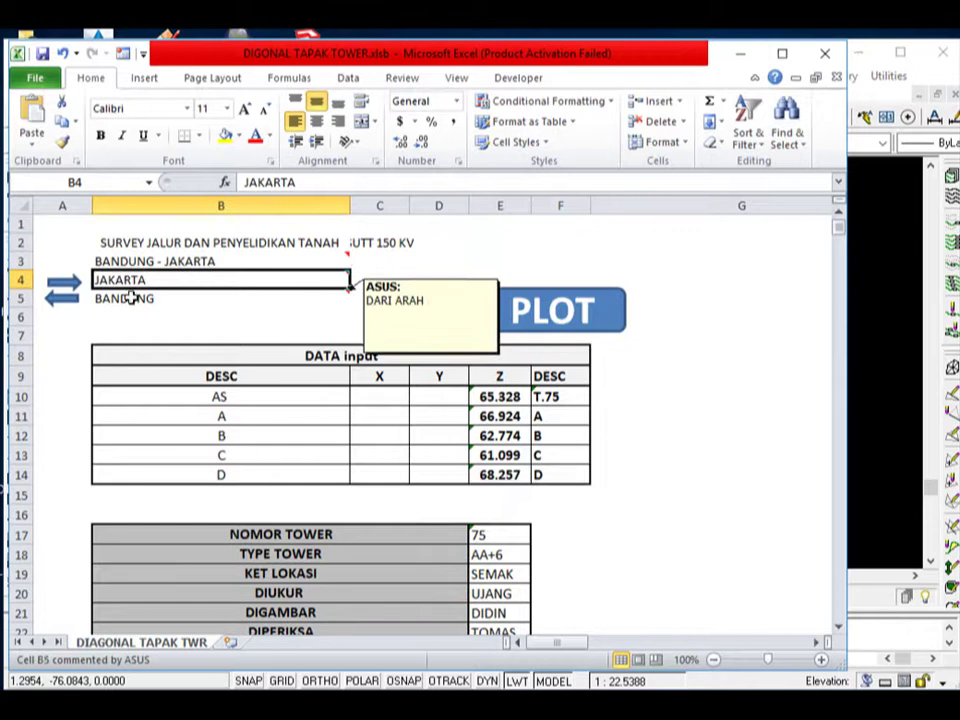
left_click(124, 297)
scroll(525, 442, "down", 1)
left_click(497, 341)
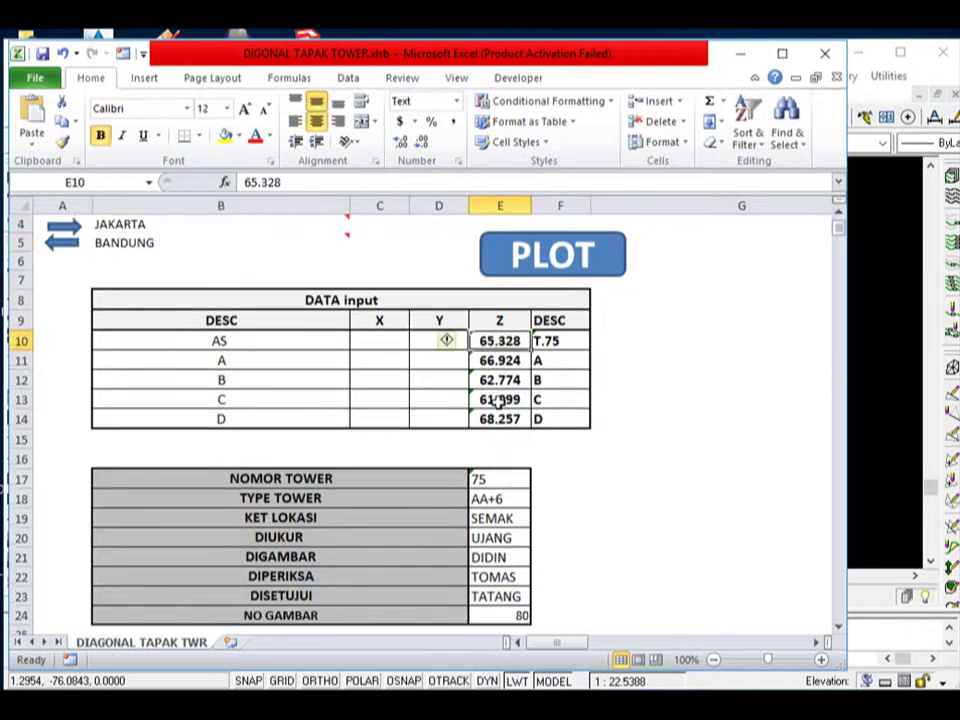
left_click(498, 433)
scroll(497, 488, "down", 4)
scroll(497, 488, "up", 2)
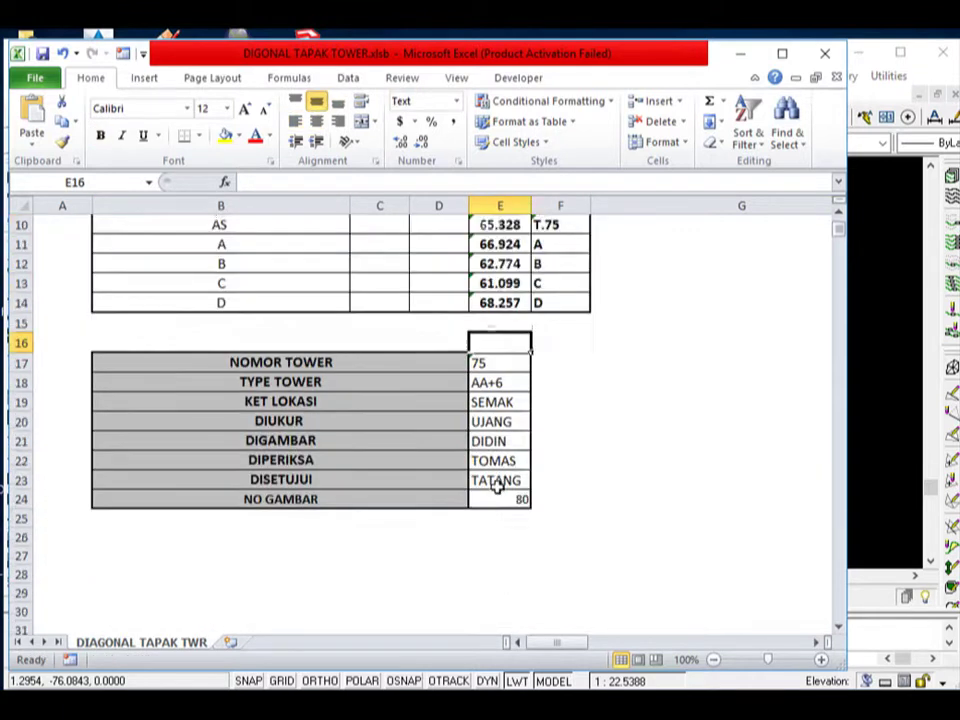
scroll(497, 488, "up", 3)
scroll(497, 487, "down", 3)
scroll(497, 488, "up", 2)
scroll(497, 488, "up", 1)
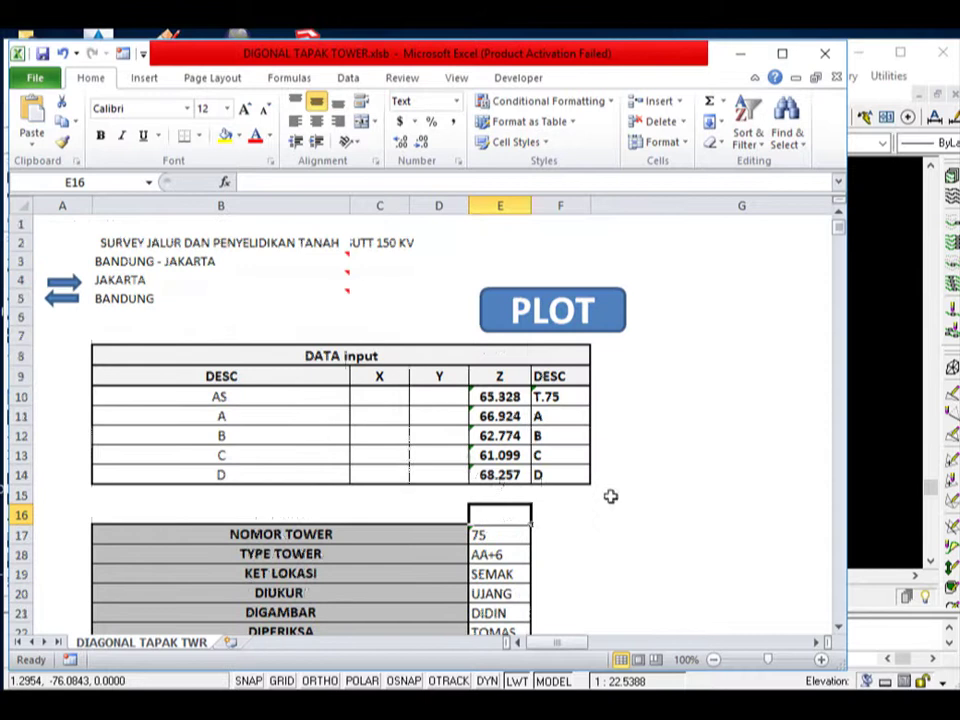
left_click(611, 495)
scroll(536, 474, "down", 2)
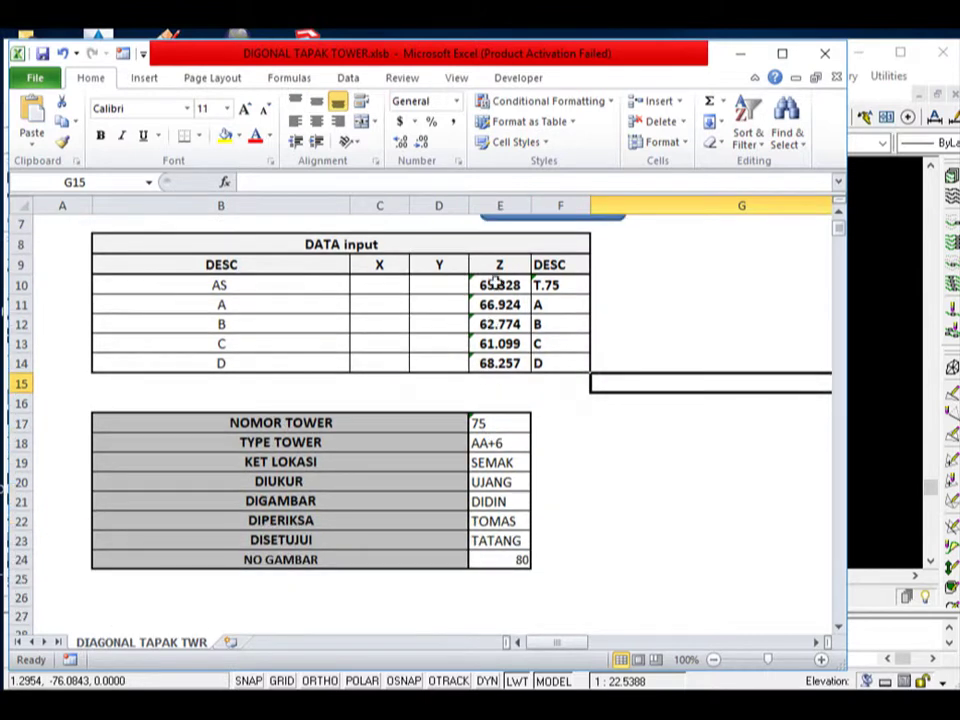
Step: Enter Z elevations 12.321, 13.652, 10.065, 14.698 and 9.632 in E10:E14
left_click_drag(497, 283, 497, 364)
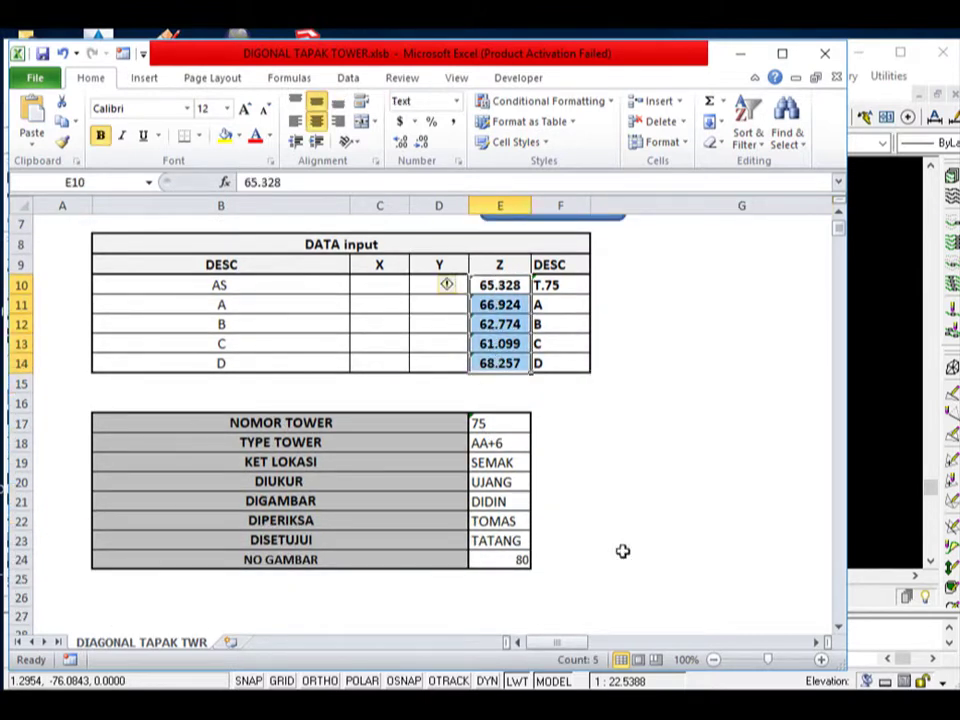
type("12")
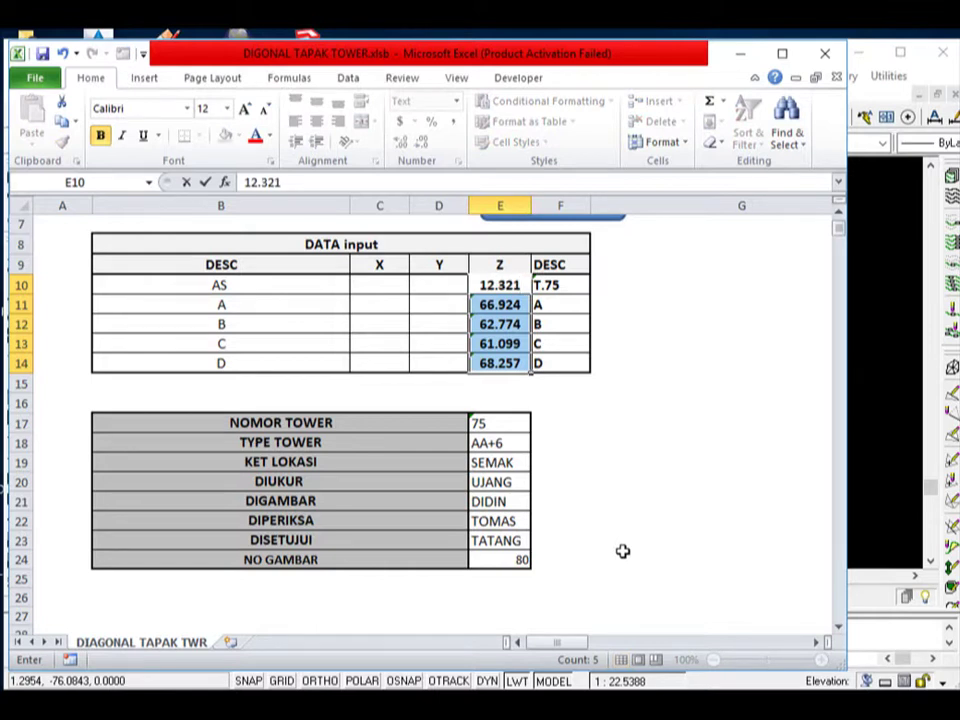
key("Return")
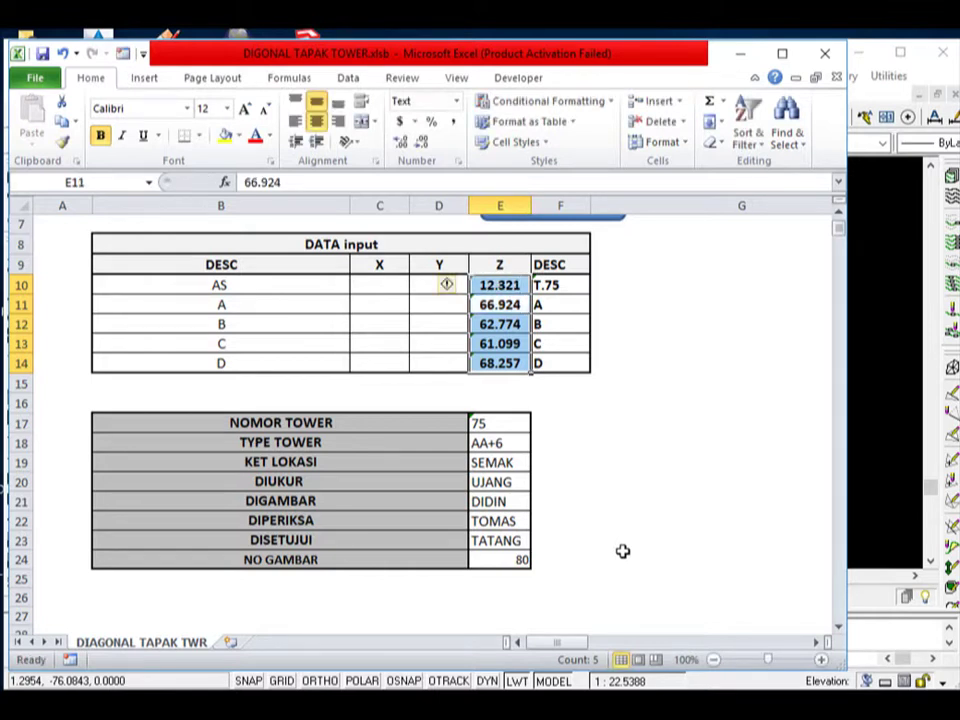
type("13.652")
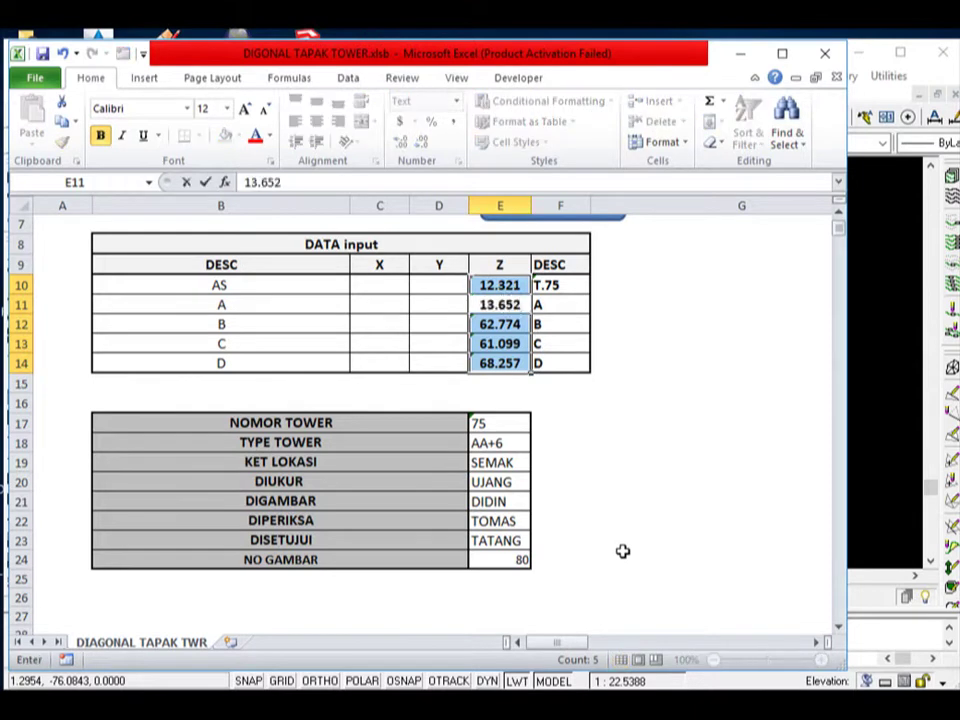
key("Return")
type("10.065")
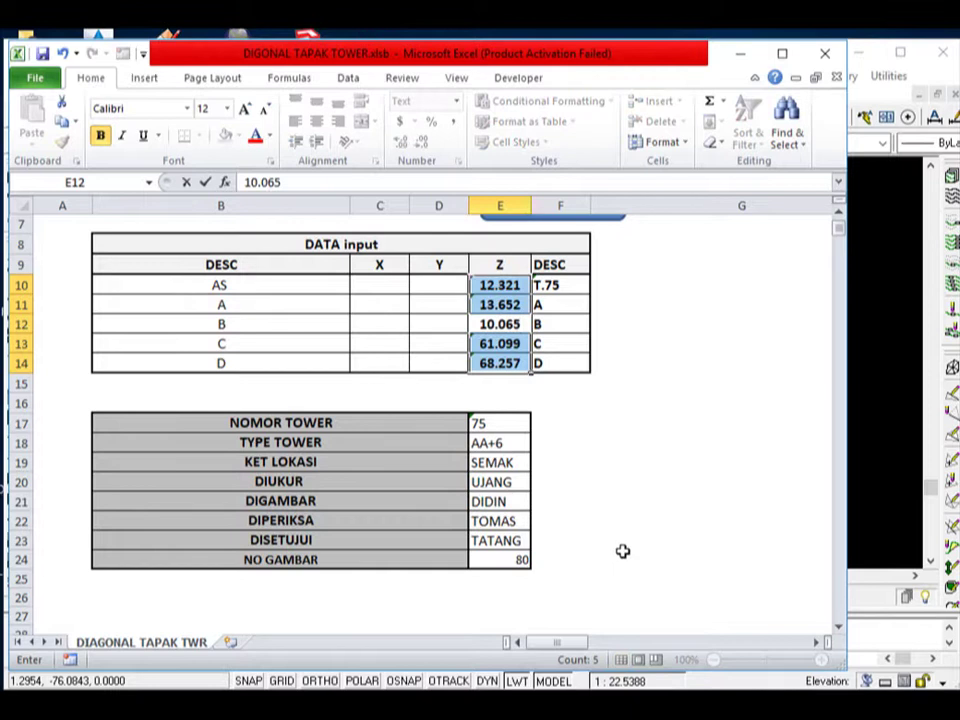
key("Return")
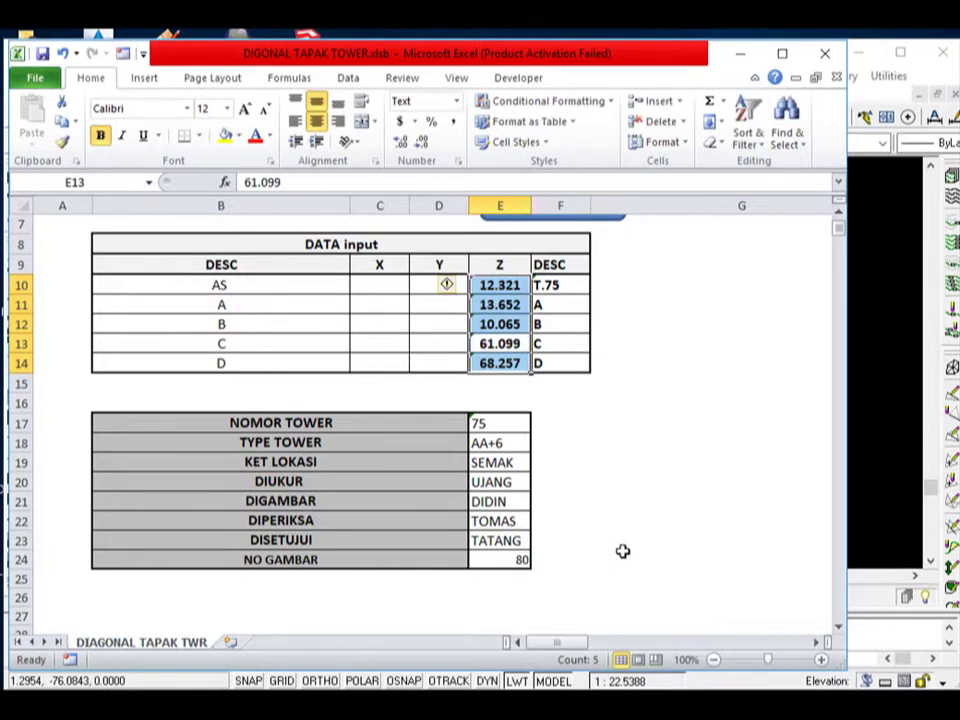
type("14.698")
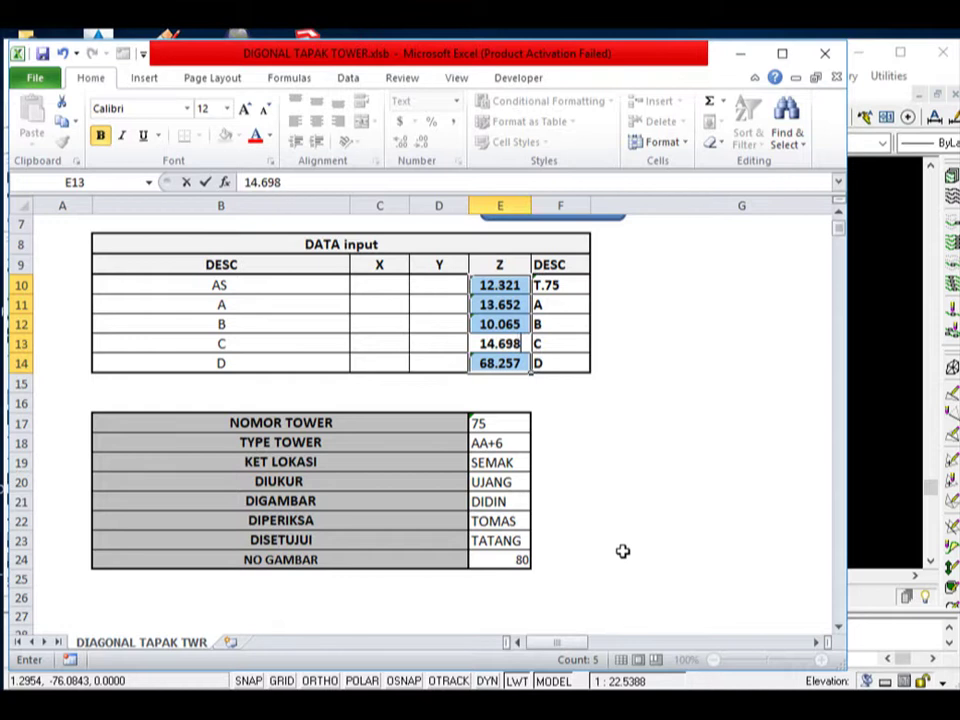
key("Return")
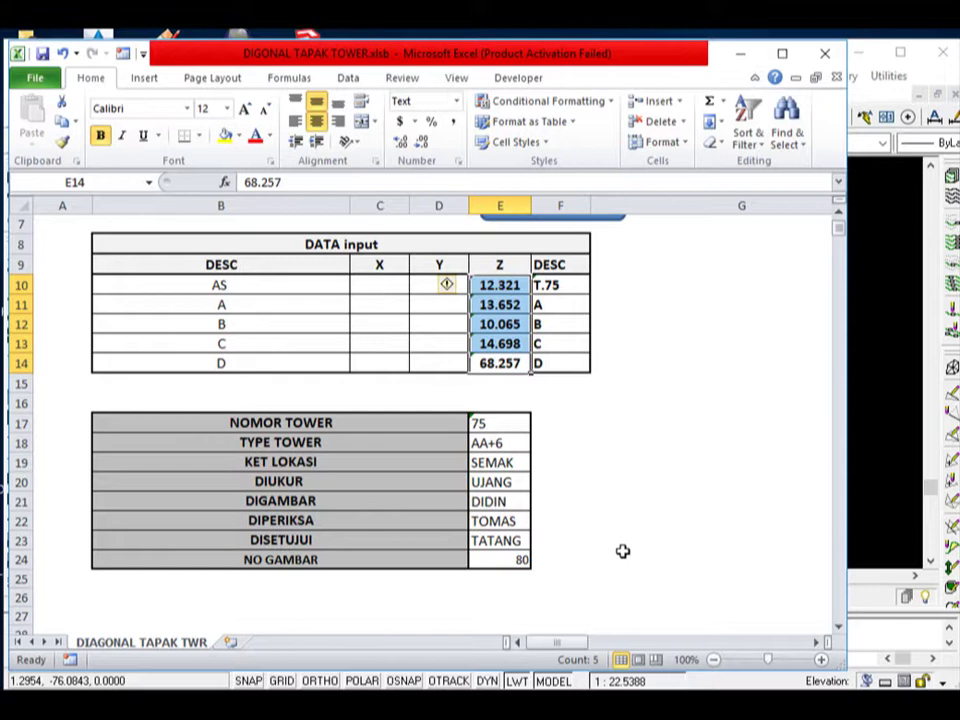
type("9.632")
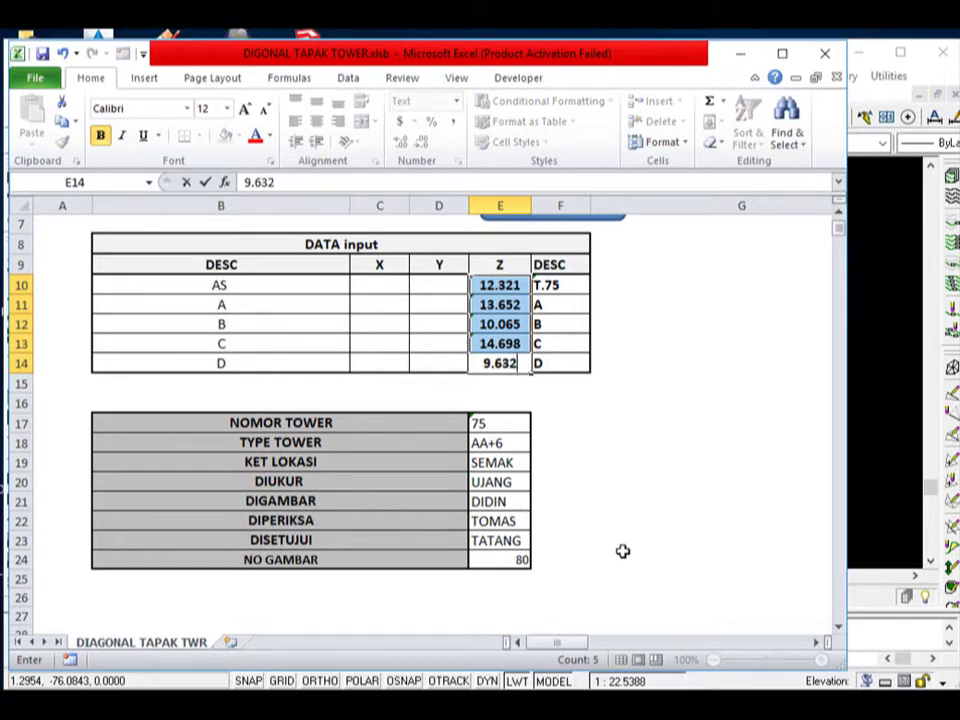
key("Return")
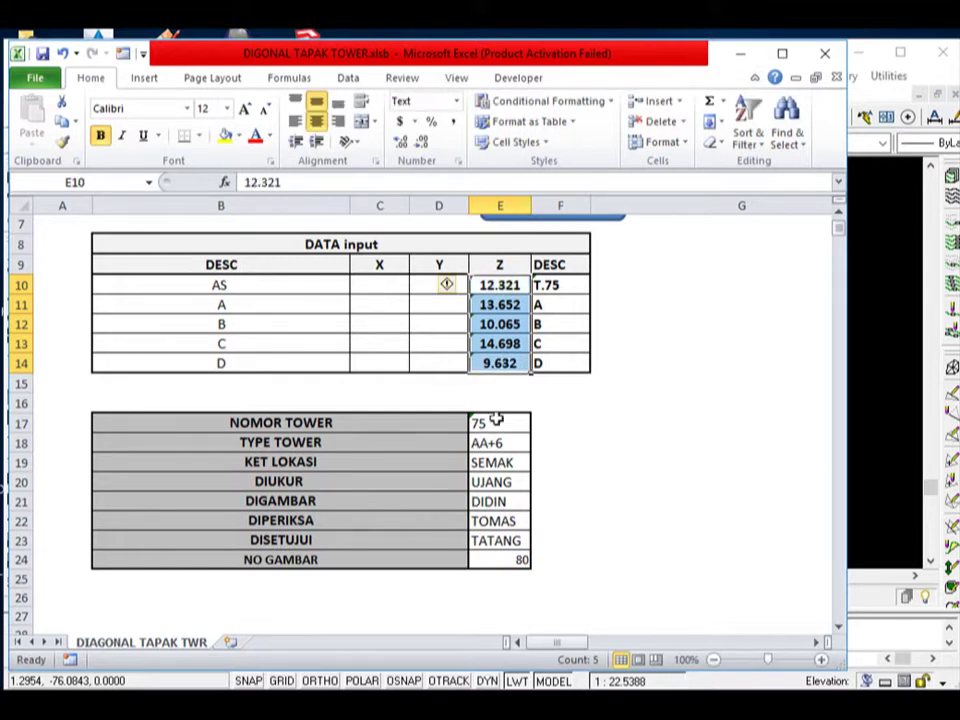
Step: Set tower number 12, tower type AA+3 and drawing number 15
left_click(497, 427)
scroll(500, 443, "down", 2)
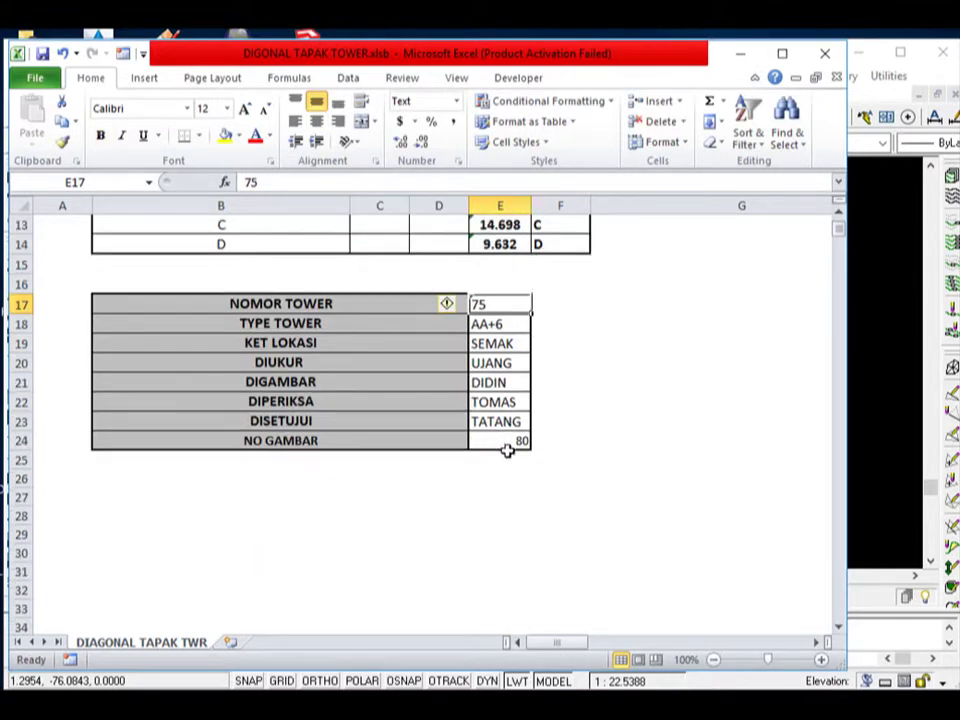
type("12")
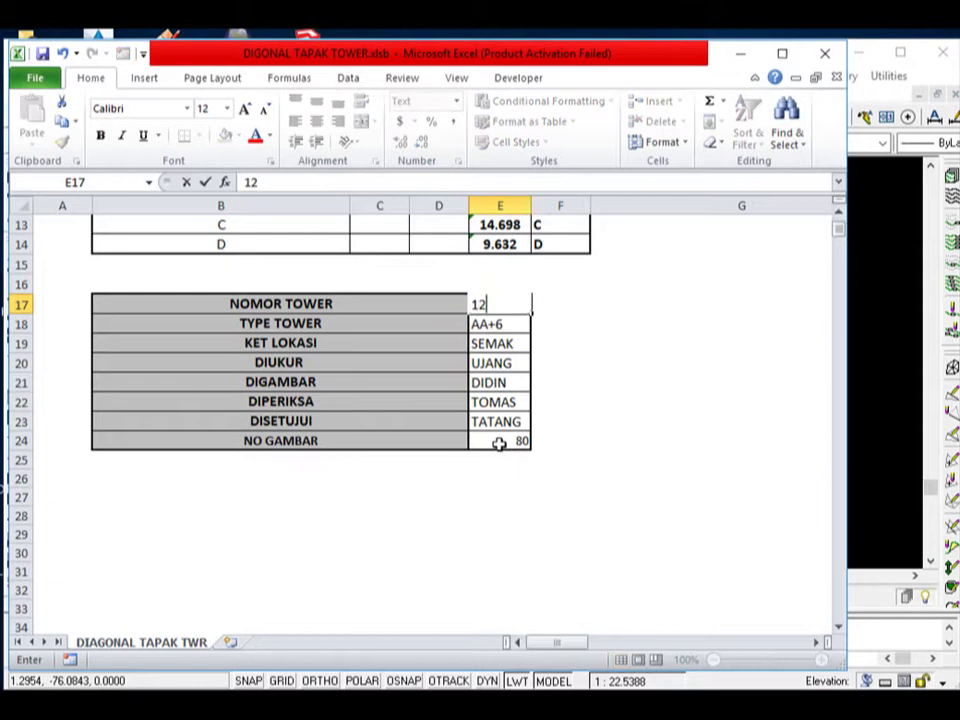
key("Return")
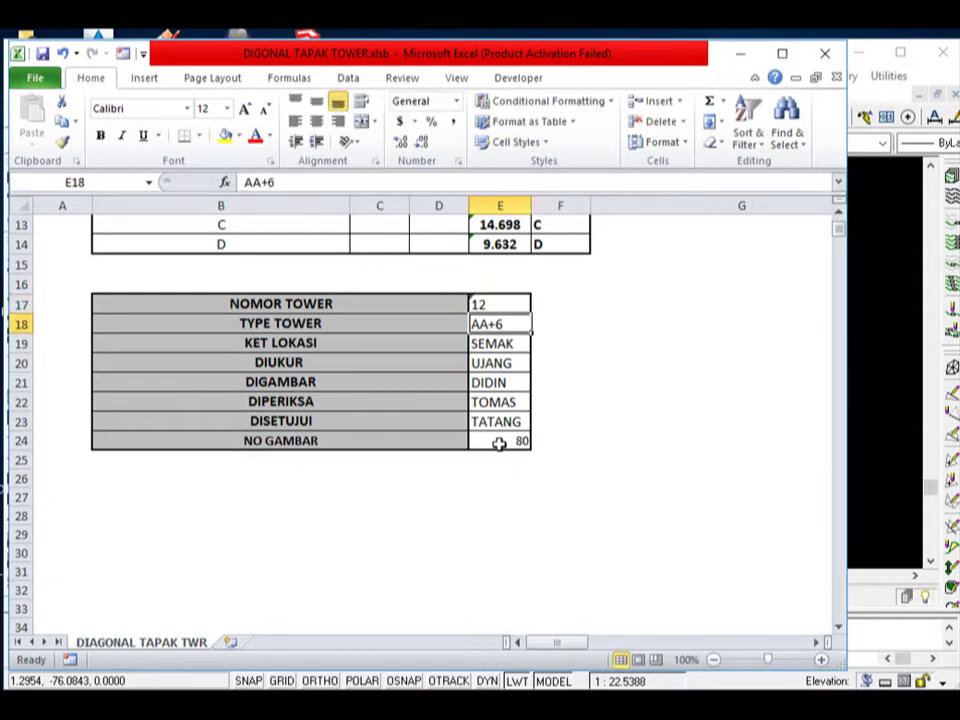
type("AA")
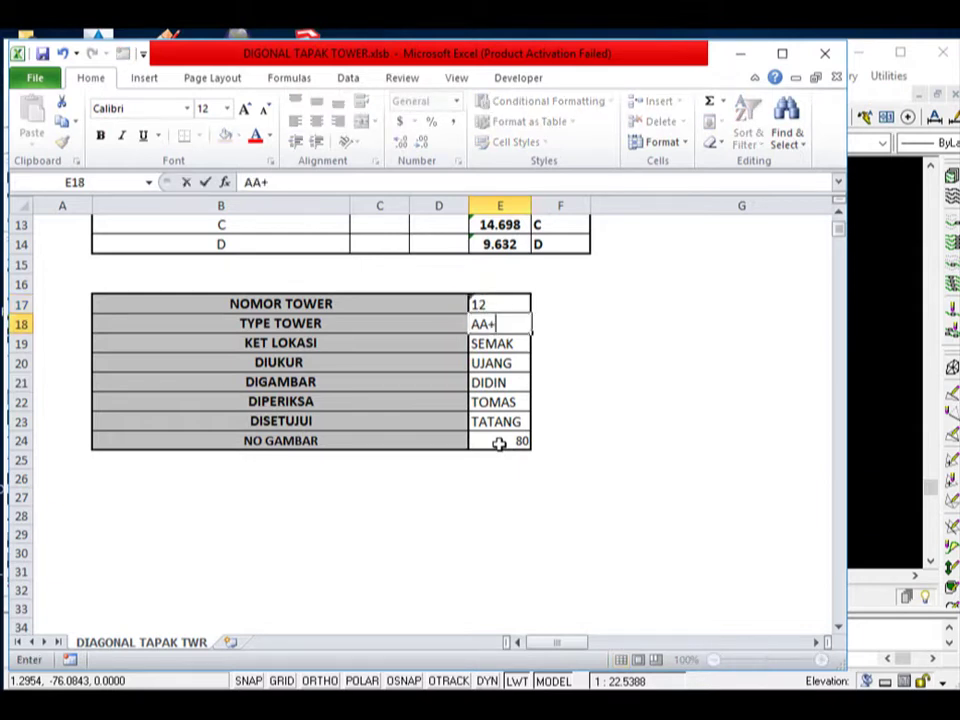
type("3")
key("Return")
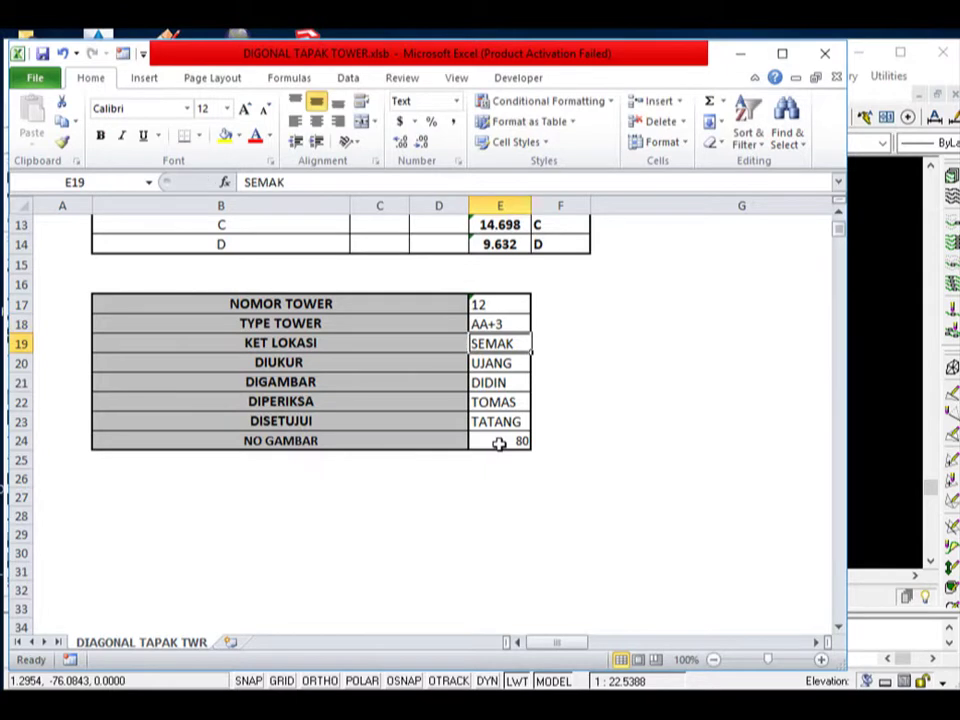
left_click(499, 443)
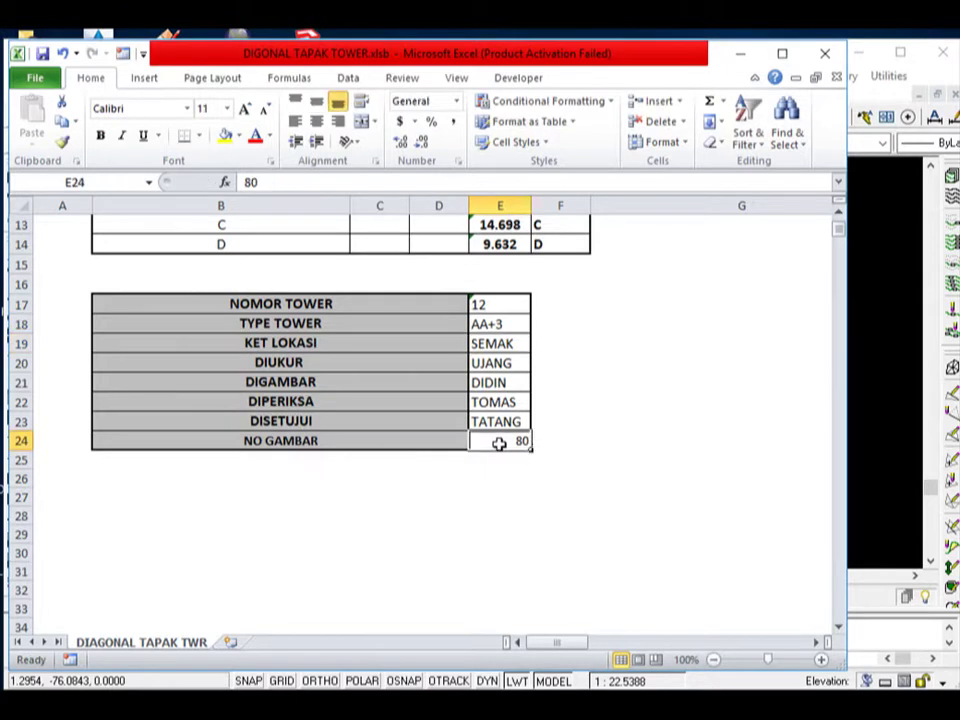
type("15")
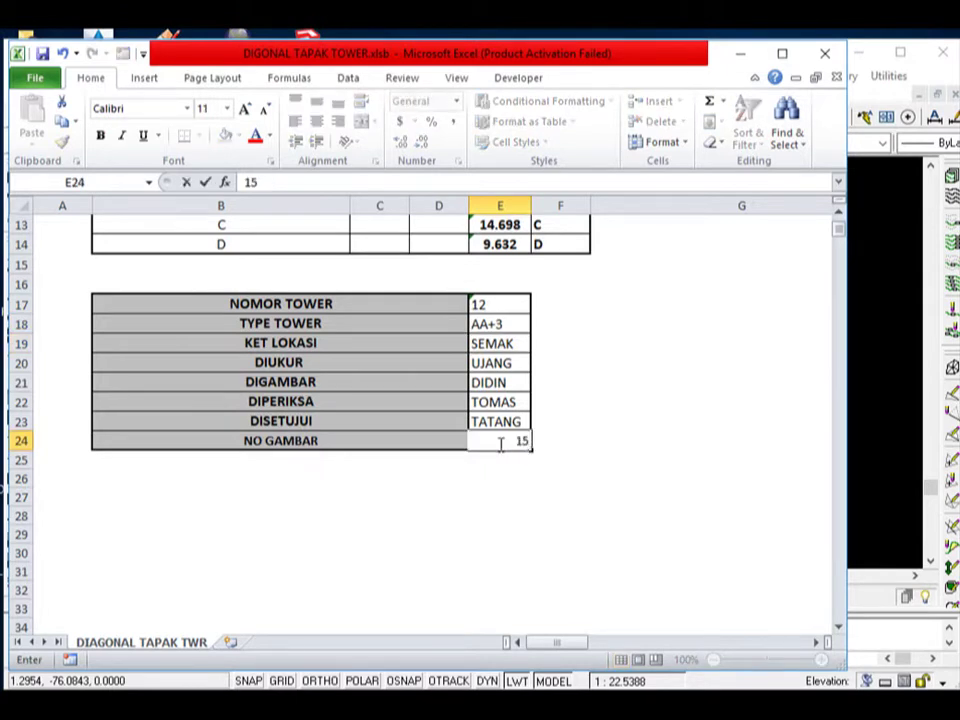
key("Return")
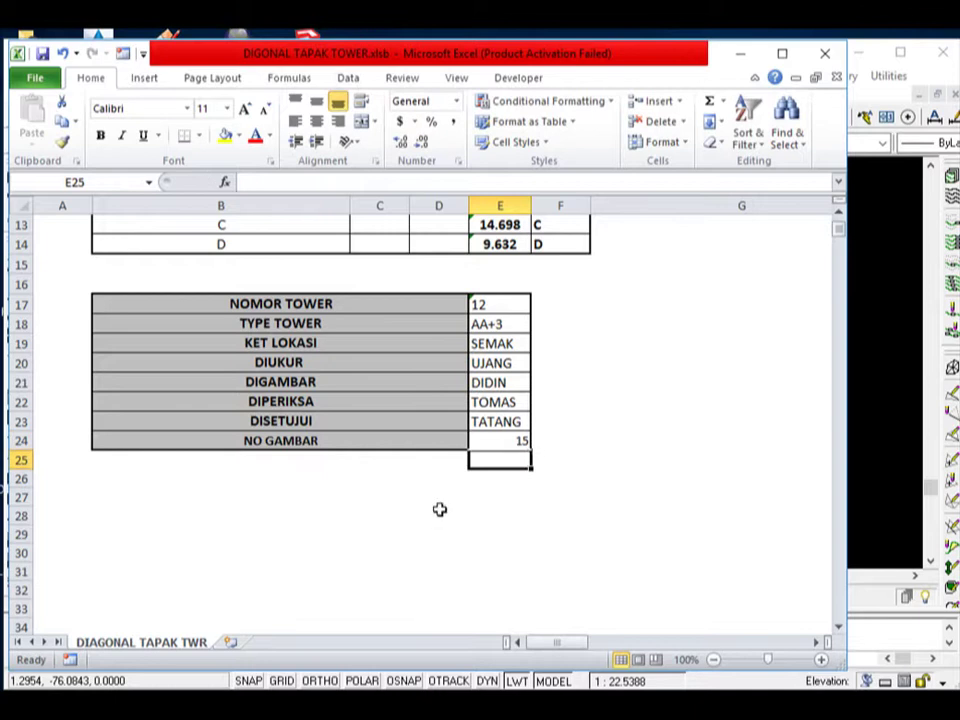
Step: Copy the generated plot commands in G15 and return to Land Desktop
scroll(439, 509, "up", 4)
scroll(480, 420, "down", 2)
scroll(806, 495, "up", 2)
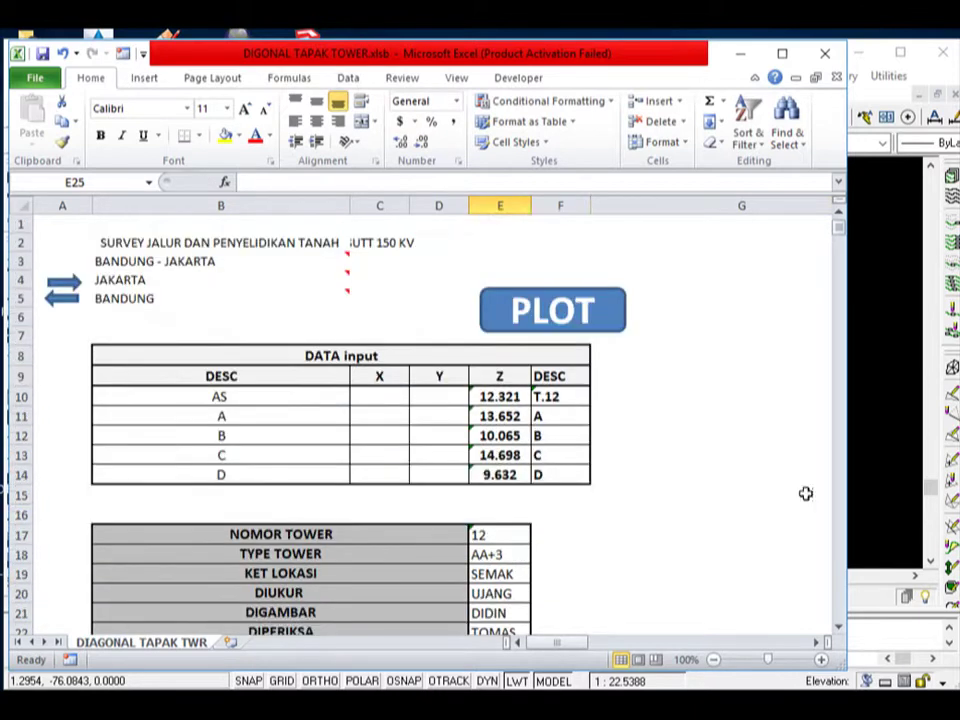
left_click(793, 487)
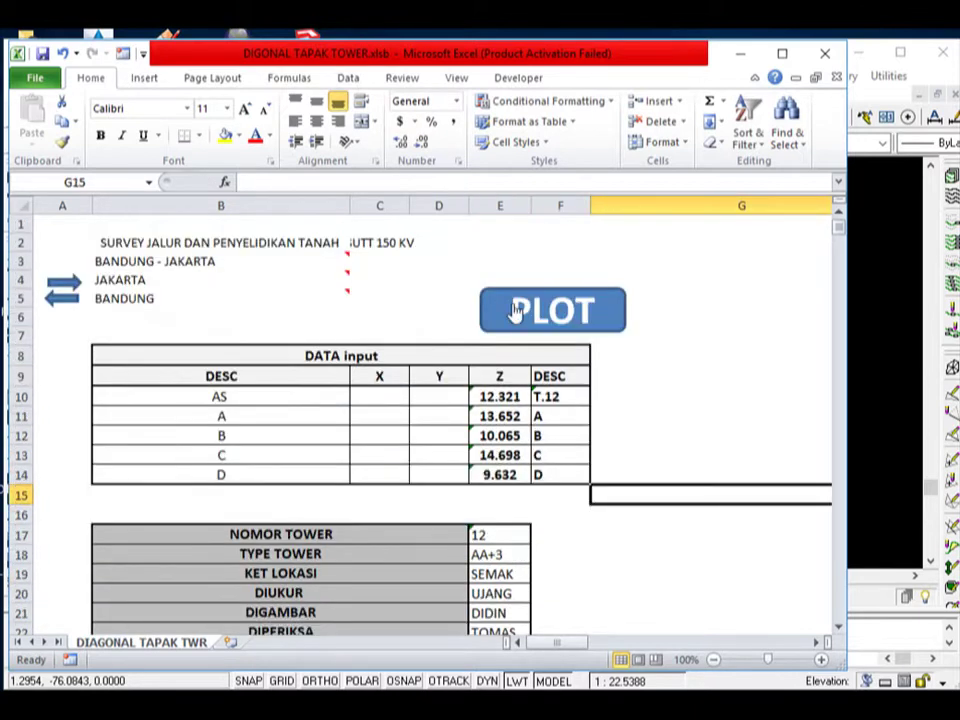
left_click(891, 362)
scroll(381, 360, "down", 2)
Step: Window-select the old tower drawing and erase it with E
left_click(332, 397)
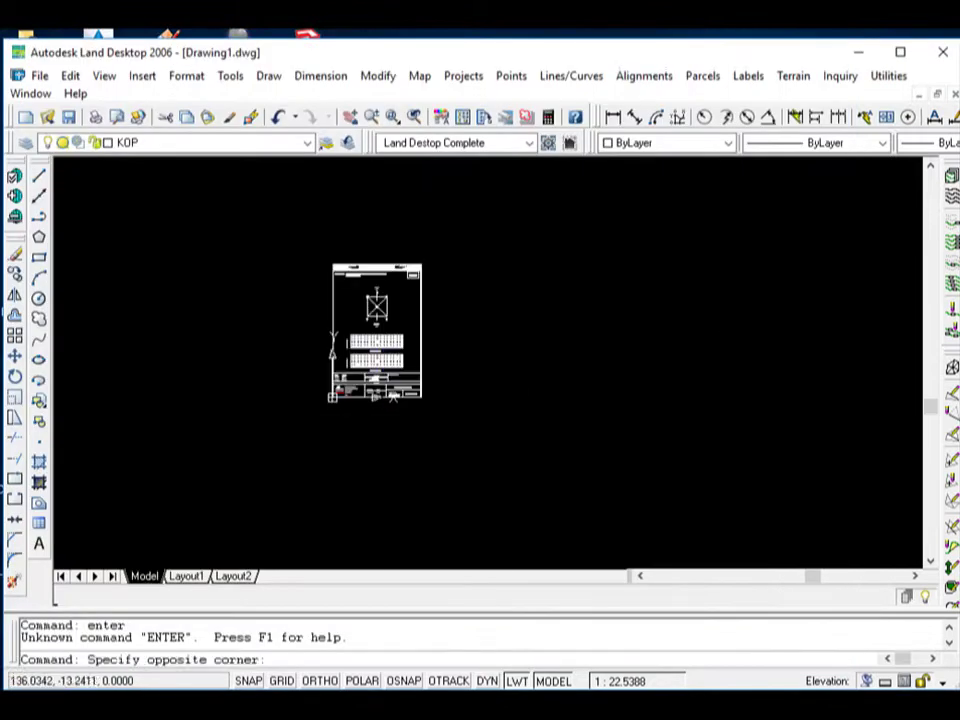
left_click(233, 378)
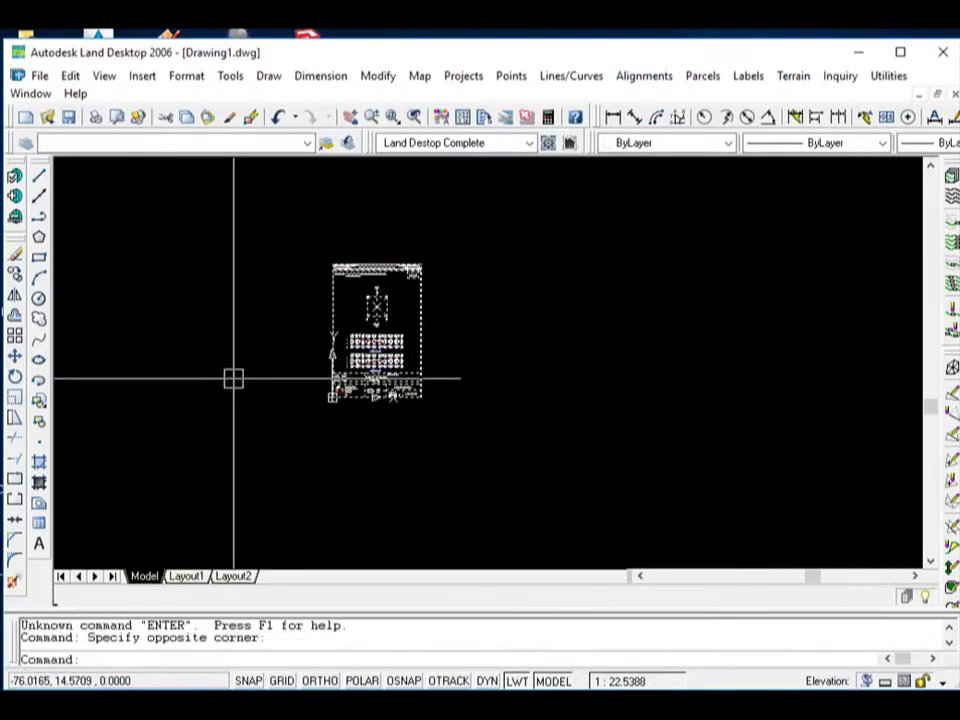
type("e")
key("Return")
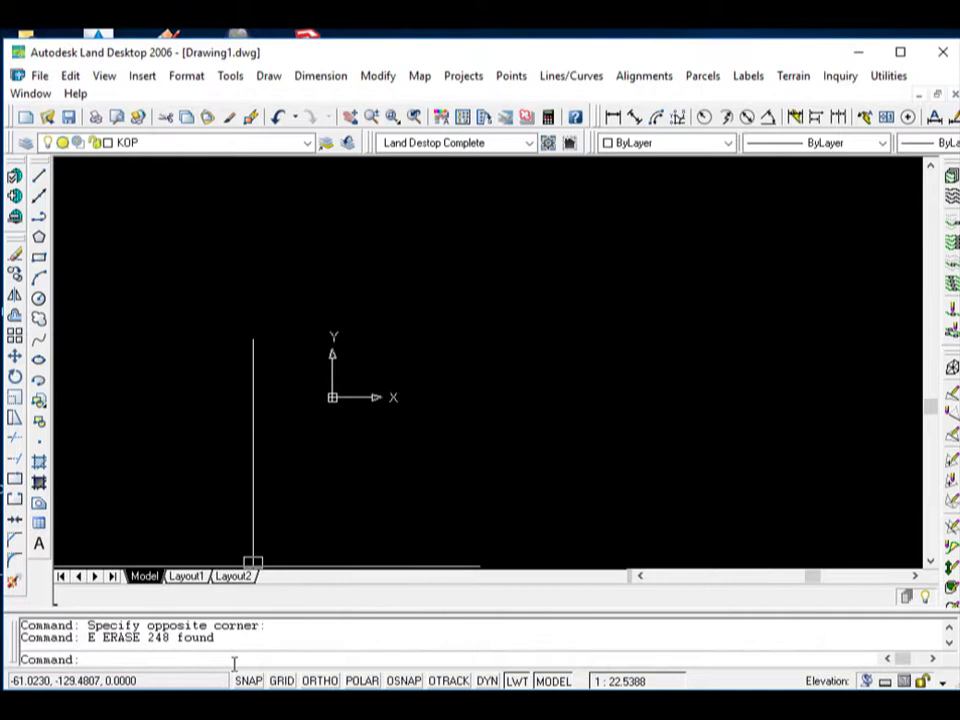
Step: Paste the copied plot commands to redraw the sheet as TIP 12, then bring Excel forward
right_click(234, 663)
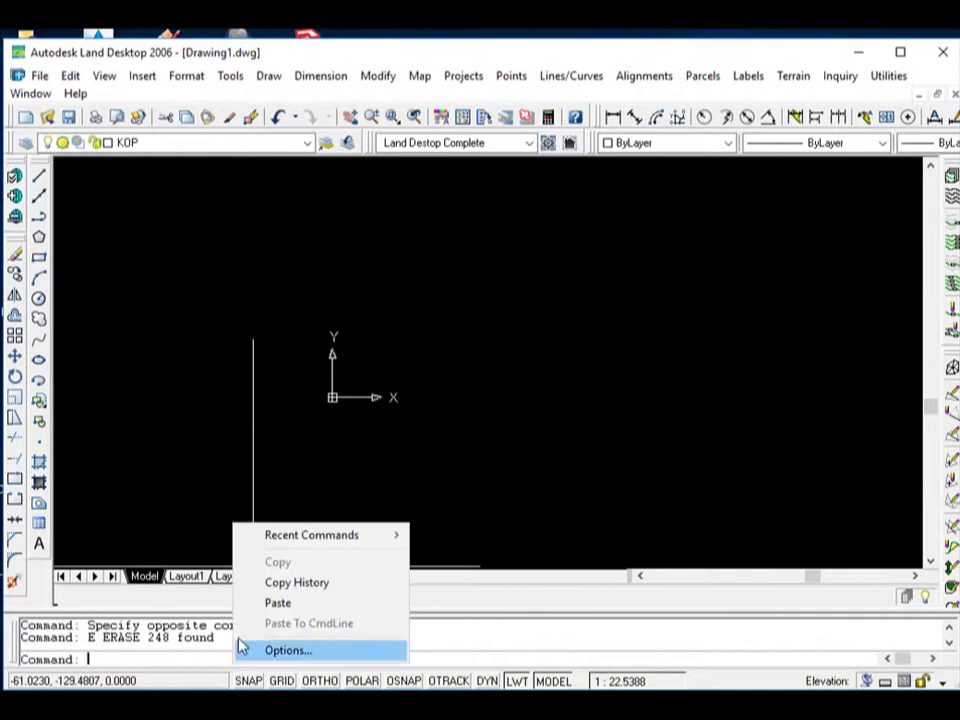
left_click(277, 604)
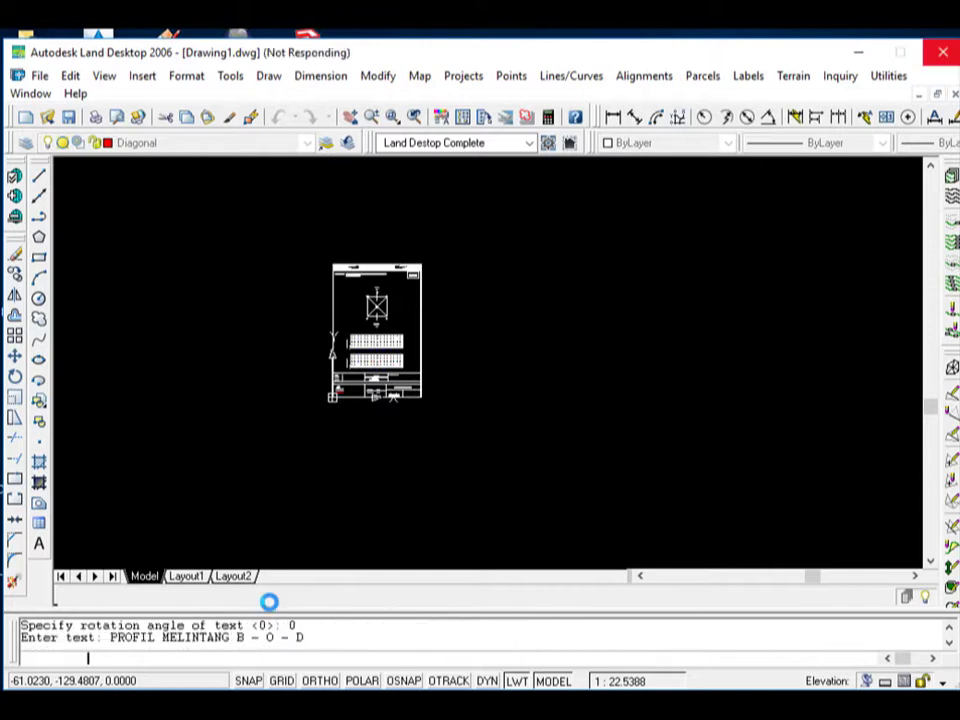
scroll(255, 371, "down", 2)
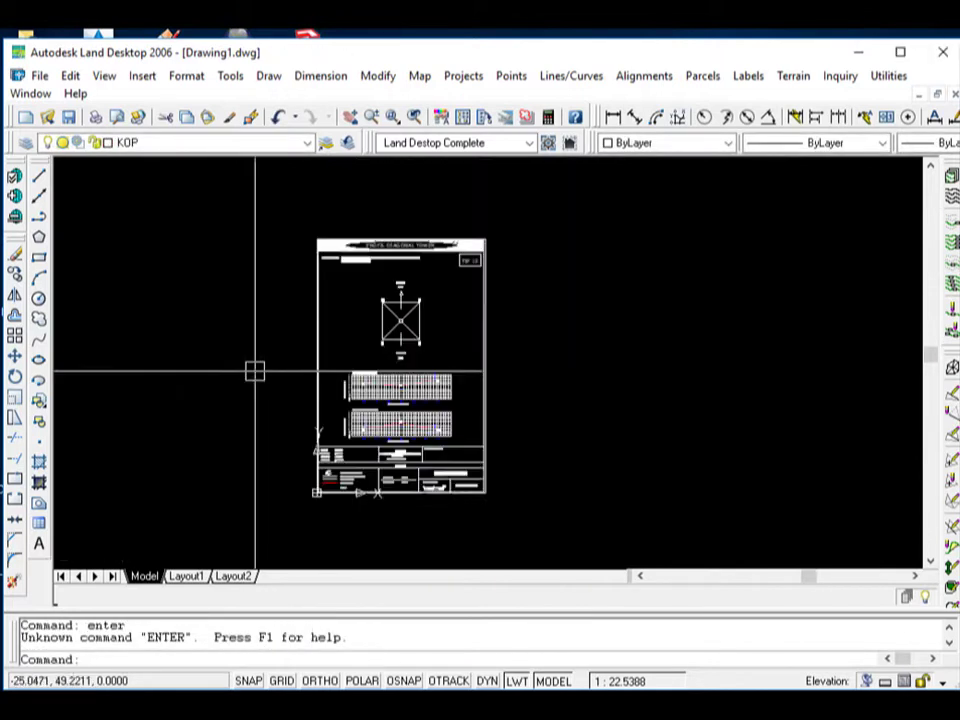
scroll(483, 265, "up", 6)
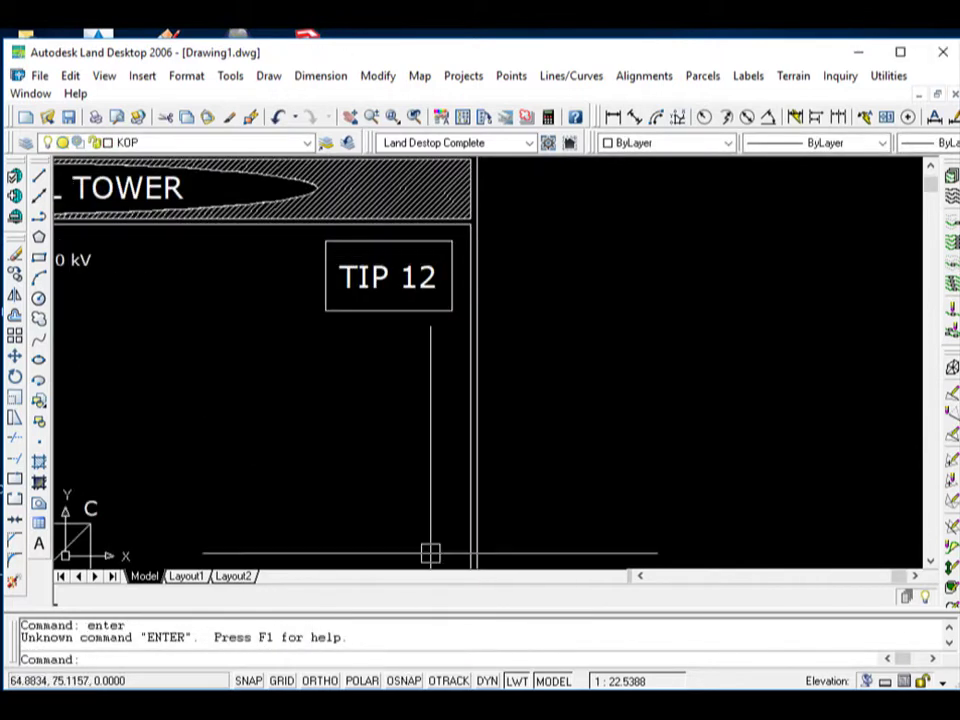
left_click(336, 640)
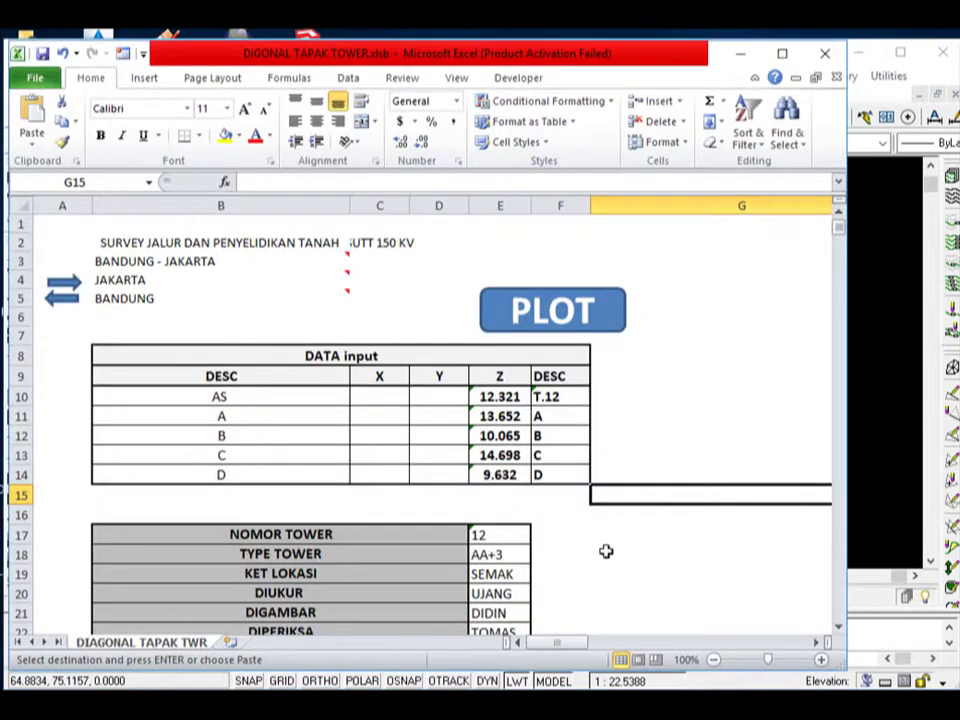
left_click(498, 536)
scroll(540, 500, "down", 3)
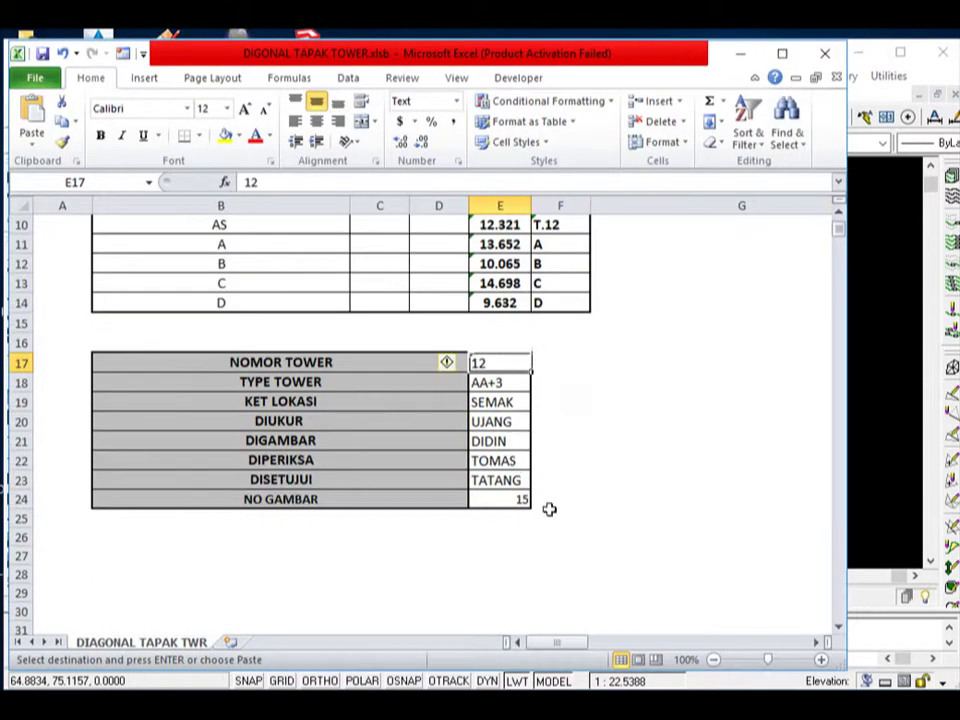
left_click(583, 536)
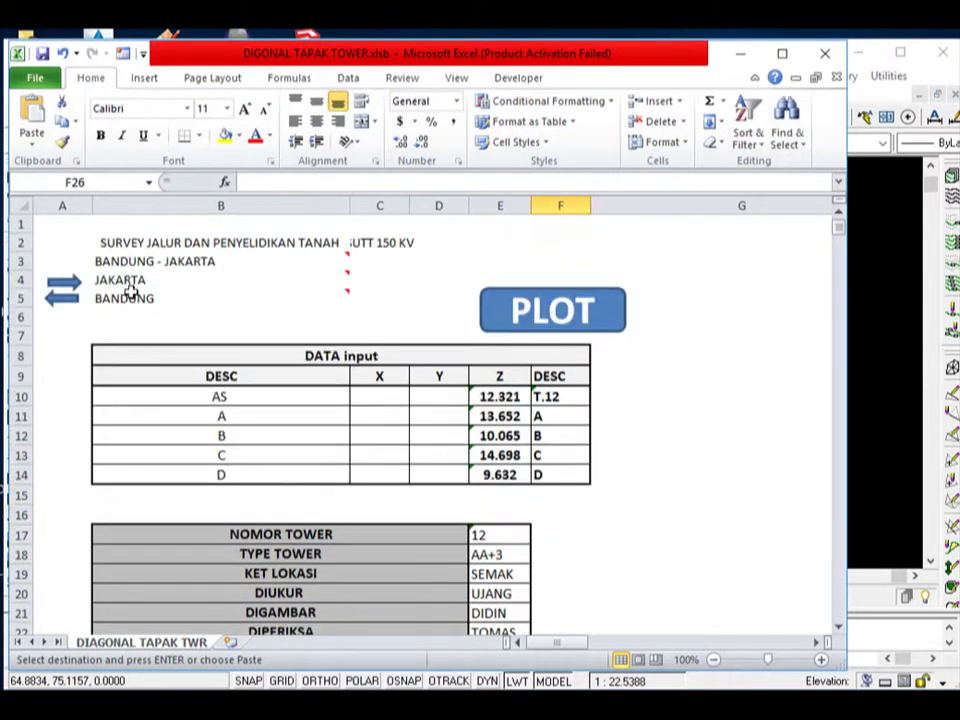
left_click(133, 280)
left_click(133, 299)
left_click(662, 551)
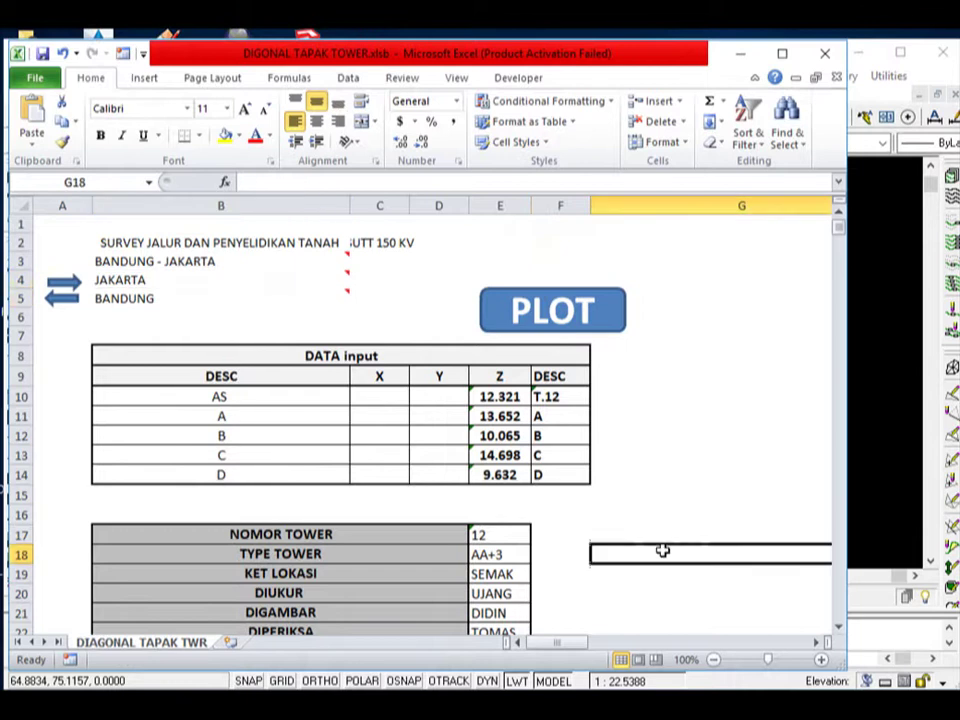
scroll(486, 574, "down", 2)
scroll(487, 575, "down", 1)
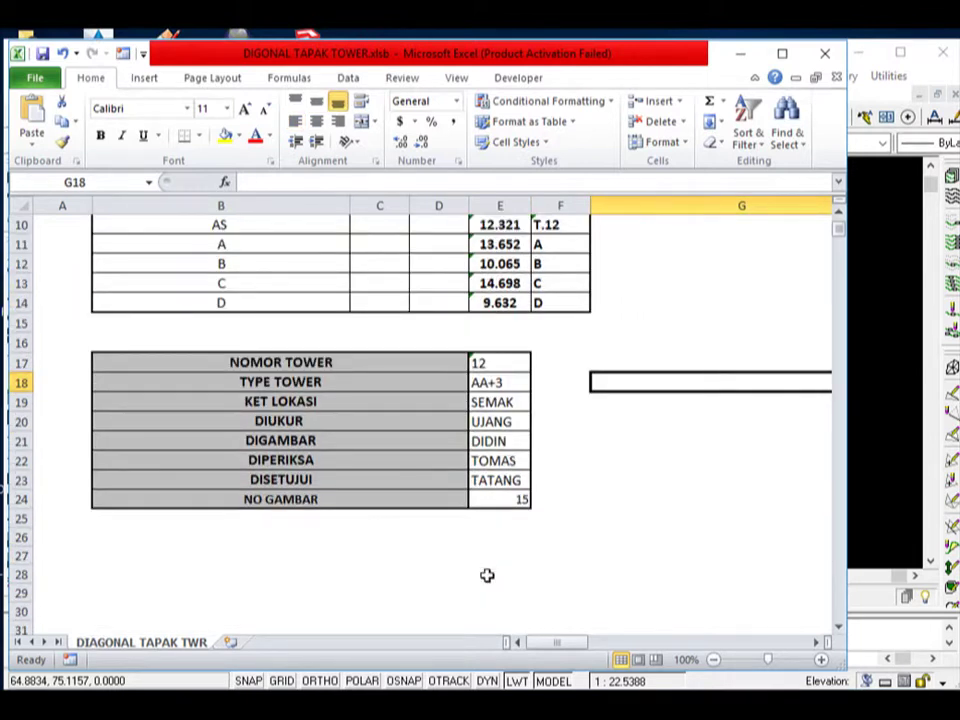
scroll(487, 575, "up", 1)
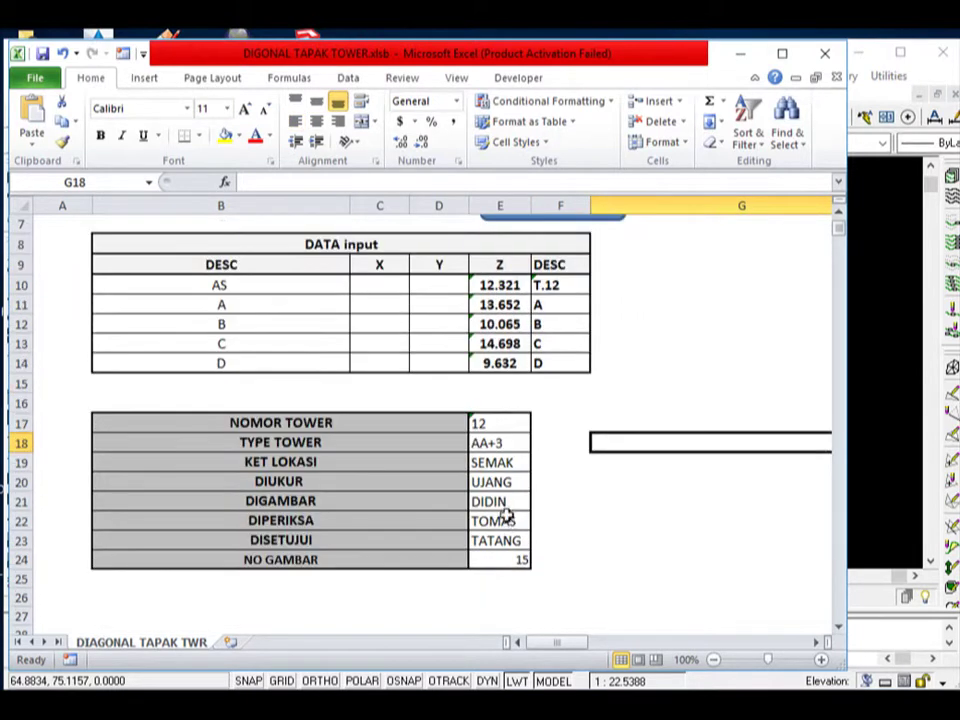
left_click(502, 442)
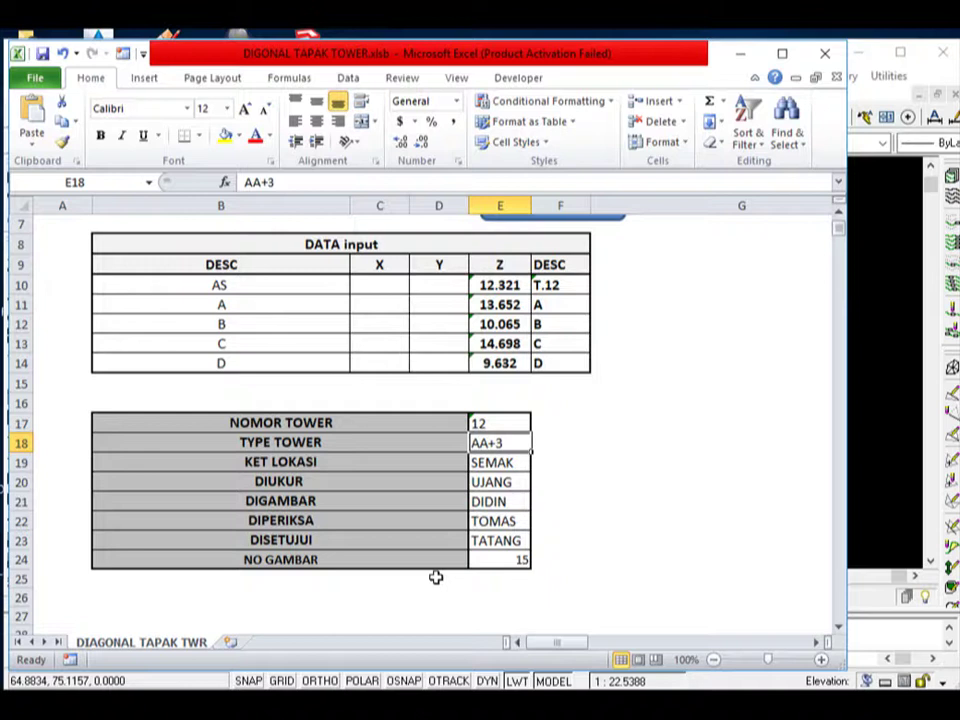
left_click(886, 510)
scroll(345, 354, "down", 5)
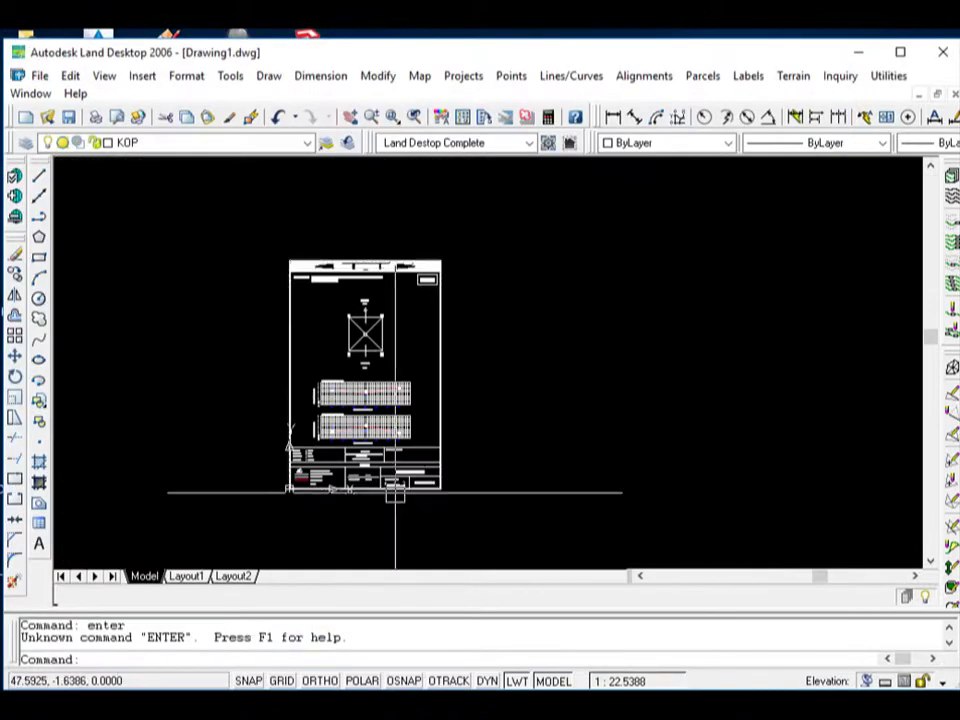
scroll(395, 491, "up", 5)
scroll(420, 495, "up", 2)
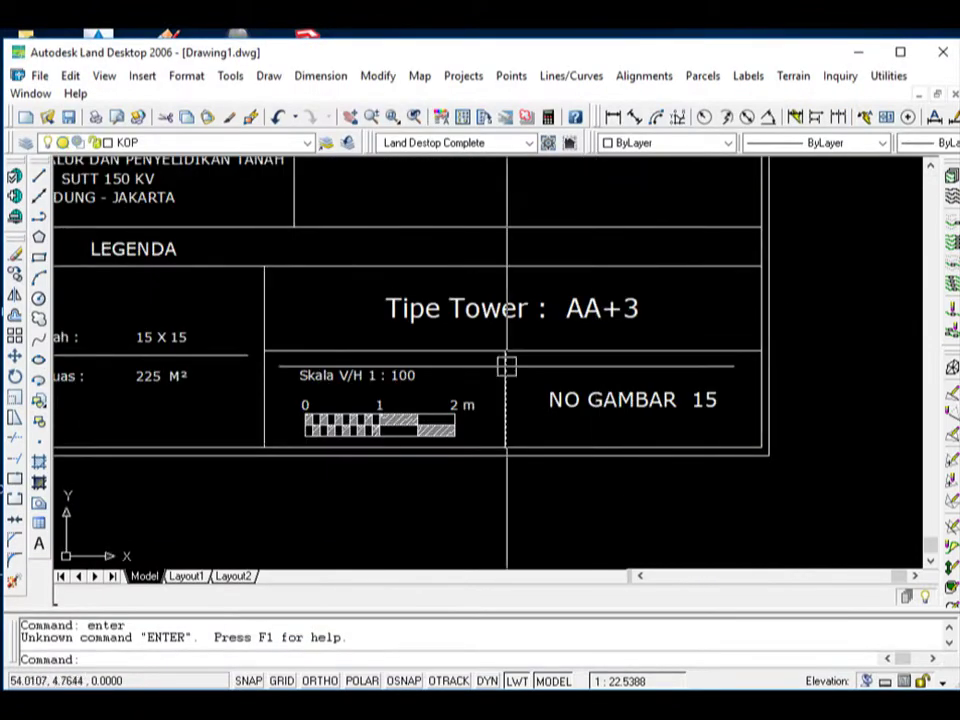
scroll(579, 418, "down", 2)
scroll(579, 418, "up", 3)
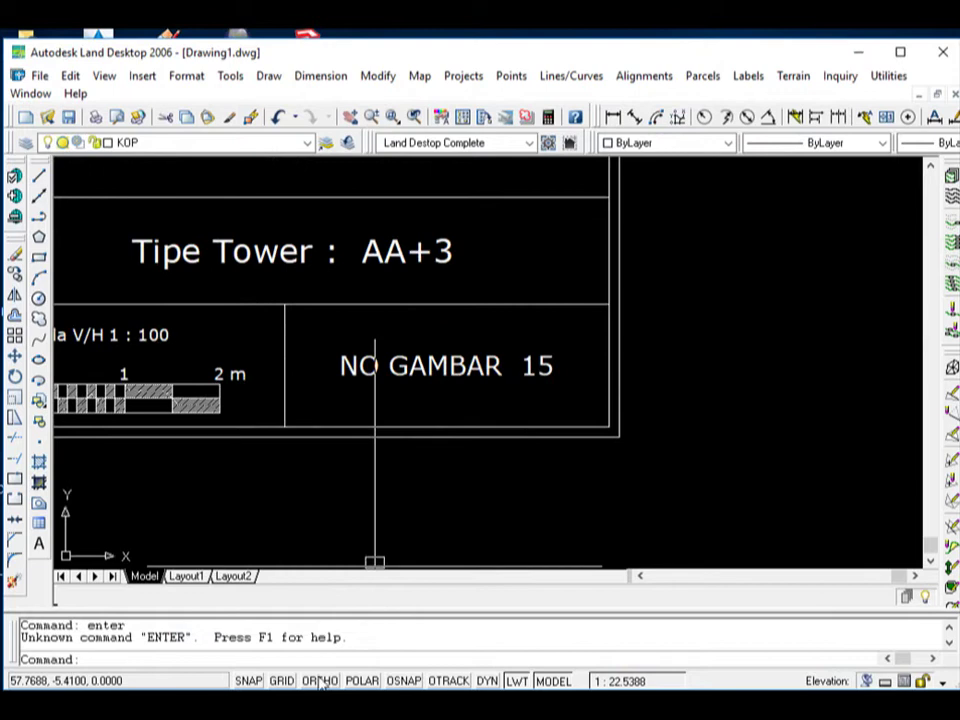
key("alt+Tab")
Step: Check drawing number 15 in the workbook, then minimize Excel to reveal the tower 12 sheet
scroll(540, 580, "down", 1)
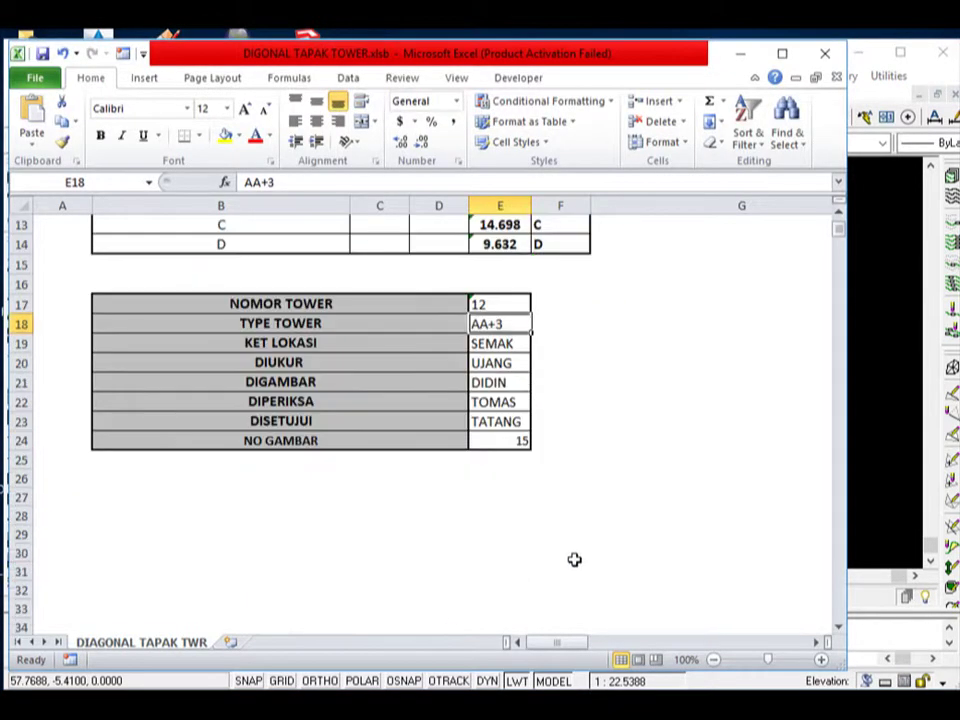
left_click(560, 537)
left_click(522, 446)
scroll(549, 499, "up", 1)
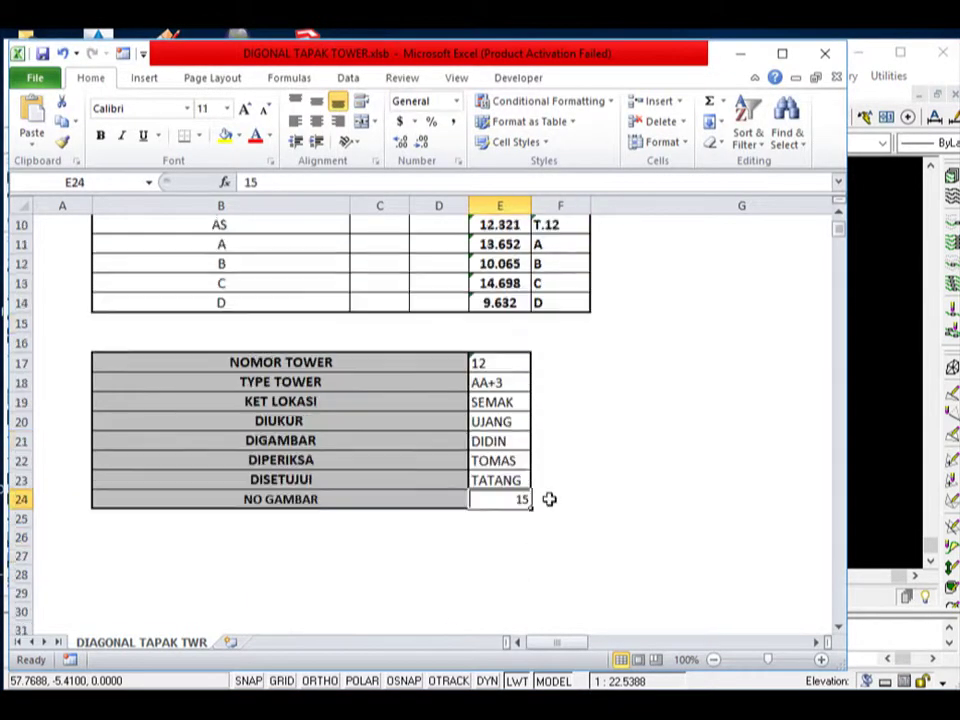
scroll(580, 502, "up", 3)
left_click(615, 513)
scroll(608, 518, "down", 1)
scroll(606, 521, "down", 3)
scroll(606, 520, "up", 4)
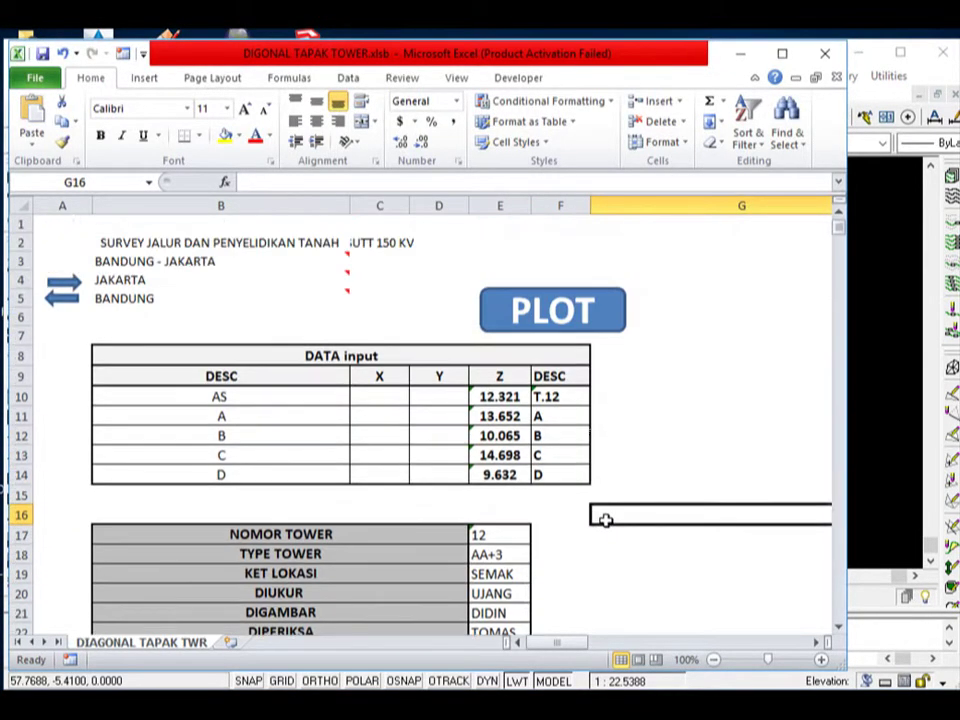
left_click(650, 452)
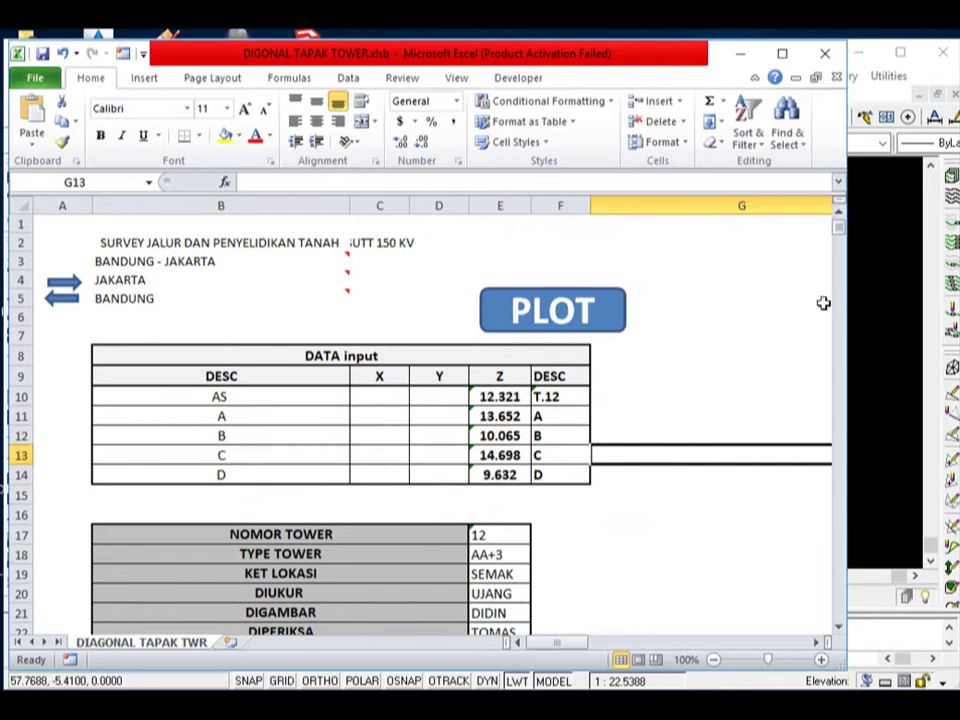
left_click(745, 62)
scroll(396, 390, "down", 5)
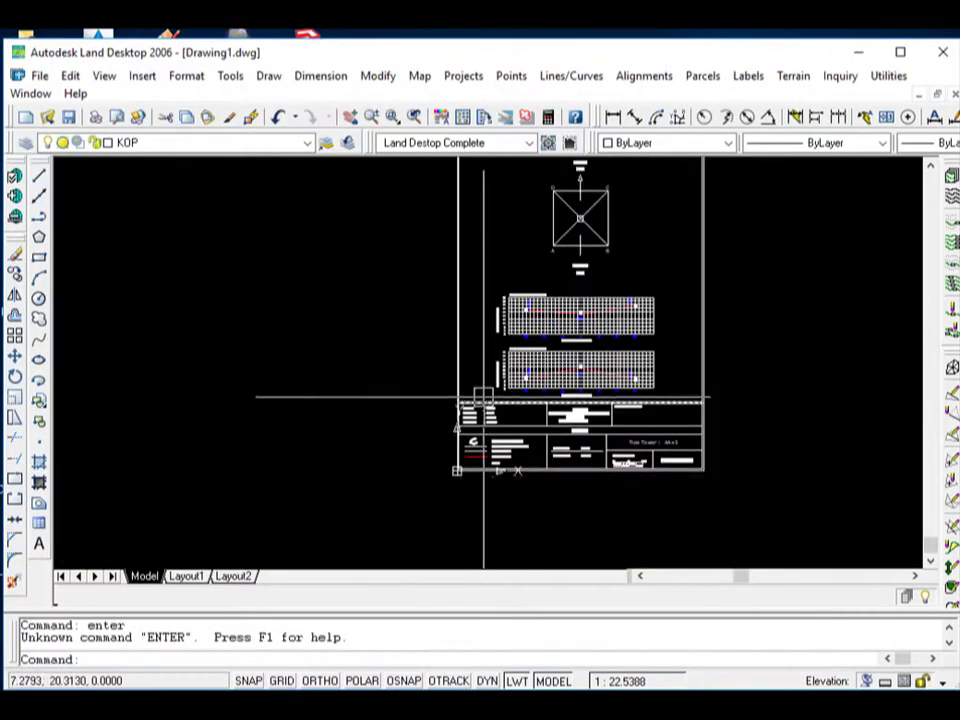
Step: Zoom around the redrawn tower 12 sheet, then restore the Excel workbook from the taskbar
scroll(483, 397, "up", 5)
scroll(430, 360, "up", 2)
scroll(407, 347, "down", 5)
scroll(369, 386, "up", 5)
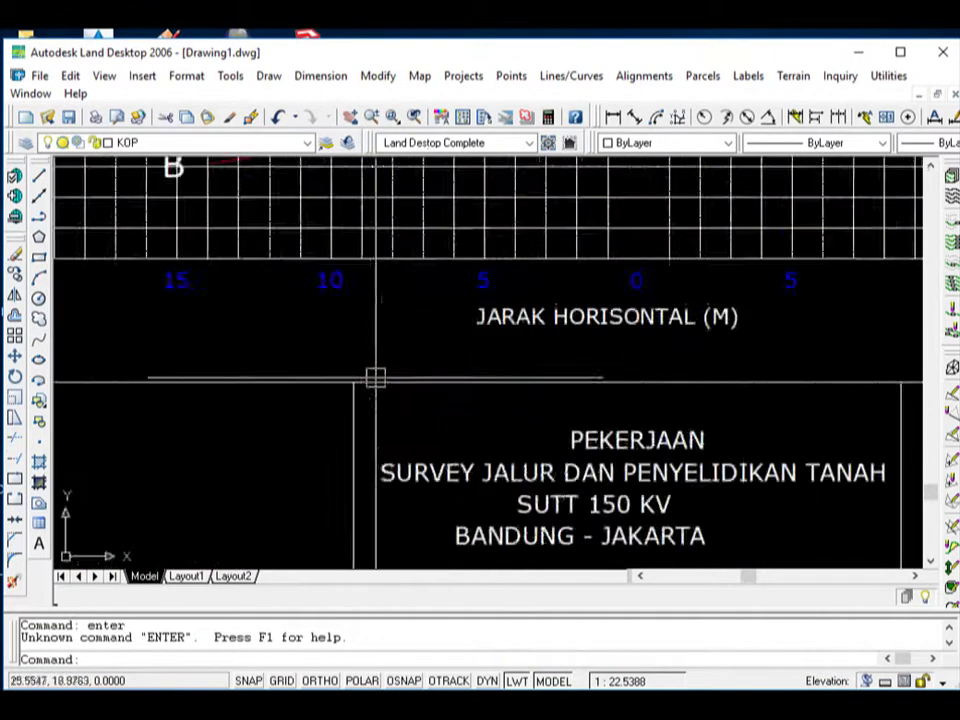
scroll(375, 378, "down", 3)
scroll(160, 392, "down", 3)
scroll(368, 298, "up", 4)
scroll(369, 369, "down", 4)
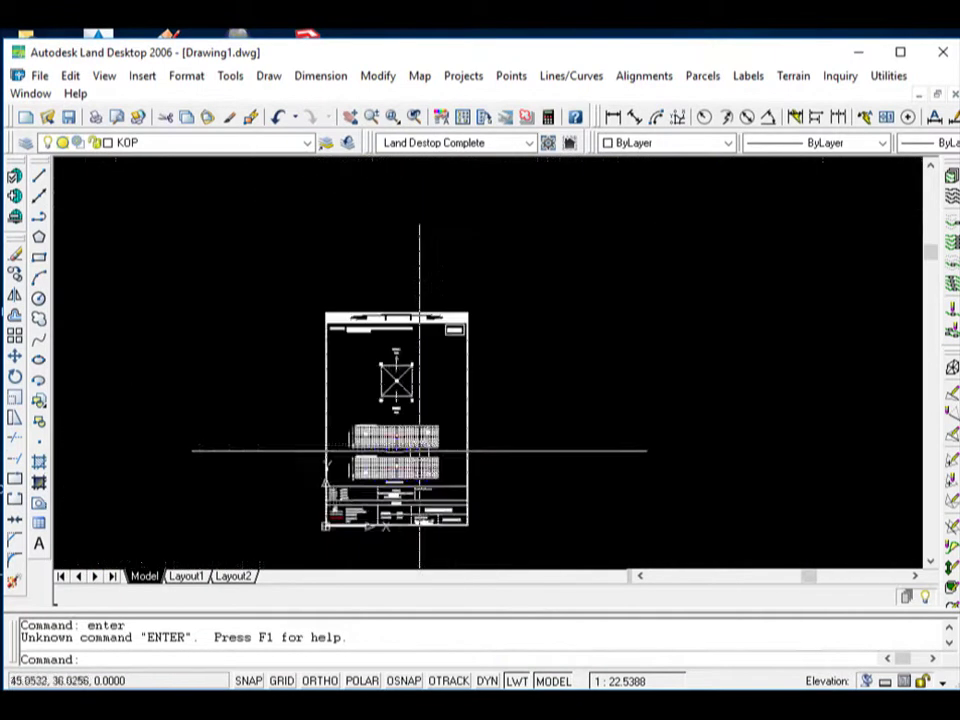
scroll(425, 400, "up", 5)
scroll(446, 324, "down", 4)
mouse_move(335, 712)
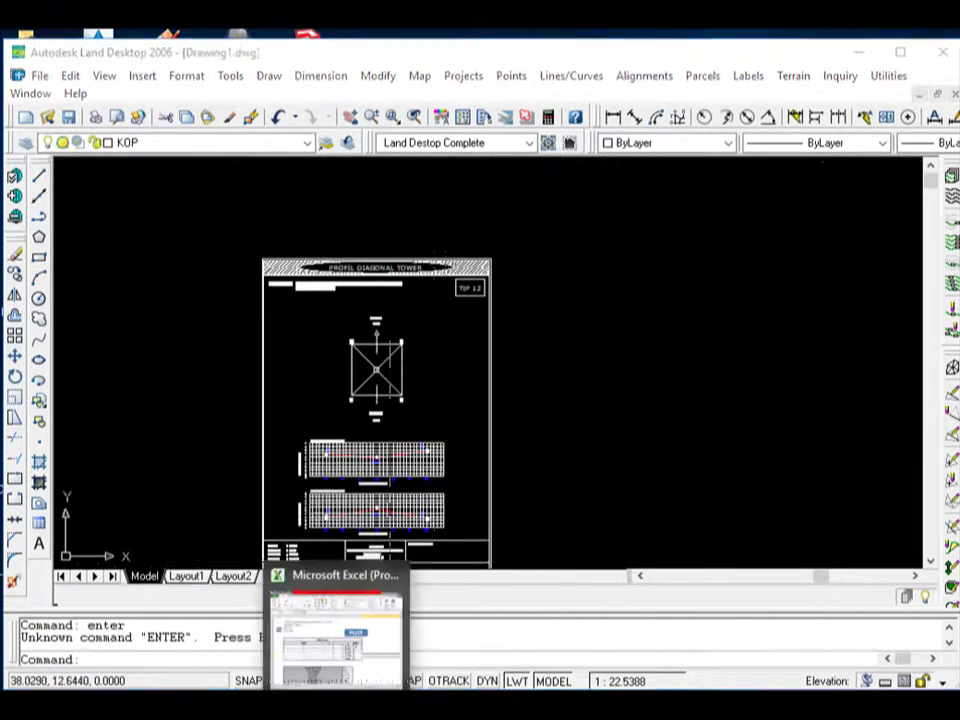
left_click(335, 640)
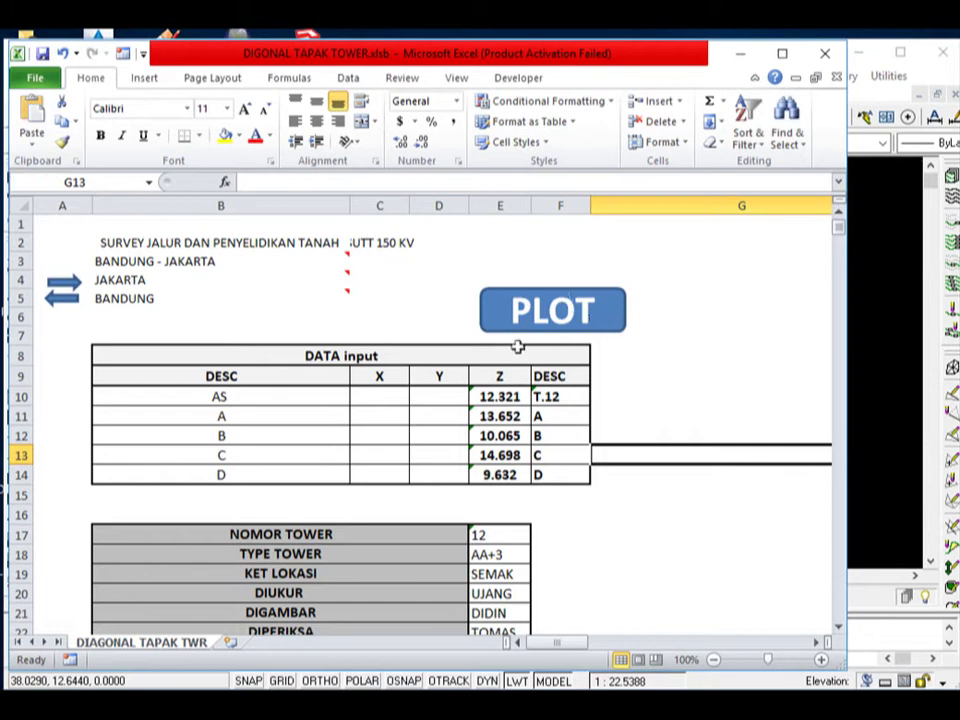
Step: Click cells near the PLOT button, then minimize Excel to show the TIP 12 drawing
left_click(692, 404)
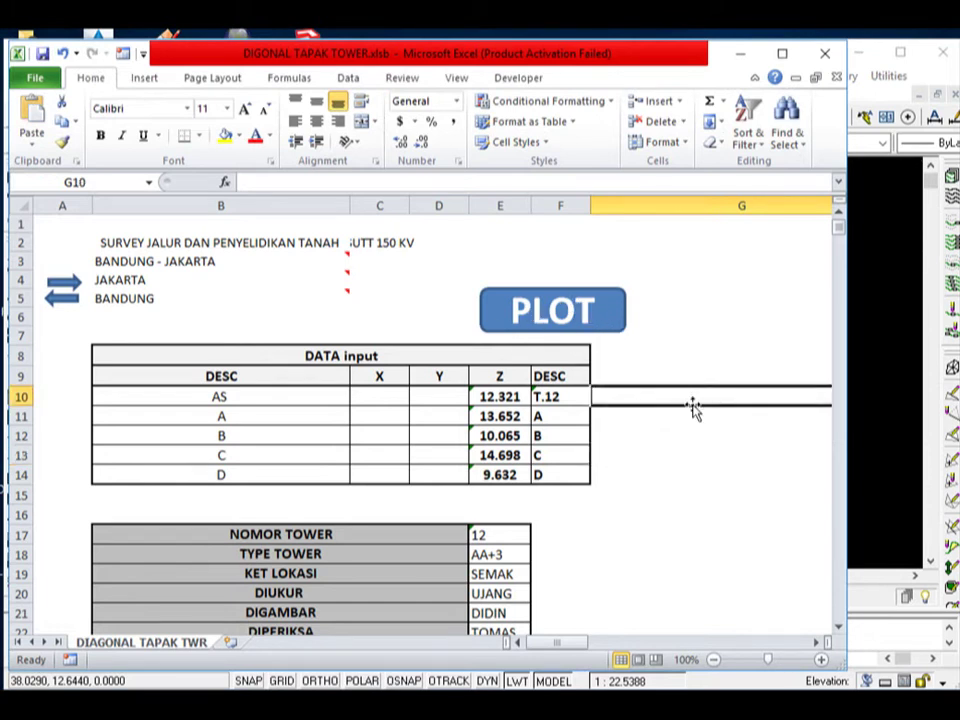
scroll(692, 407, "down", 3)
scroll(692, 407, "up", 2)
scroll(692, 407, "up", 1)
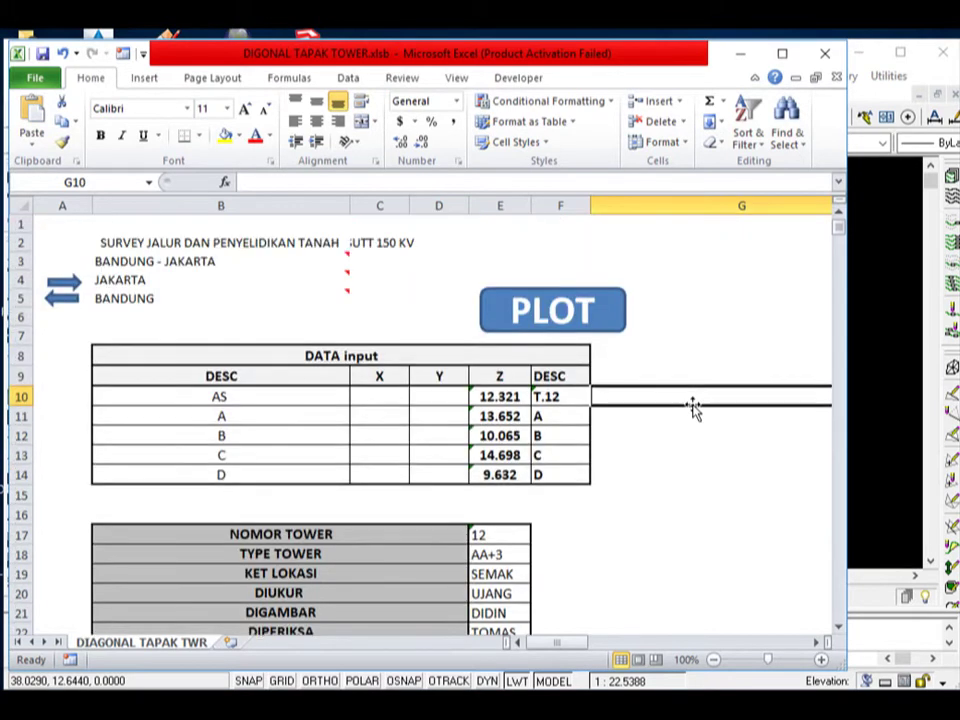
left_click(720, 355)
left_click(751, 325)
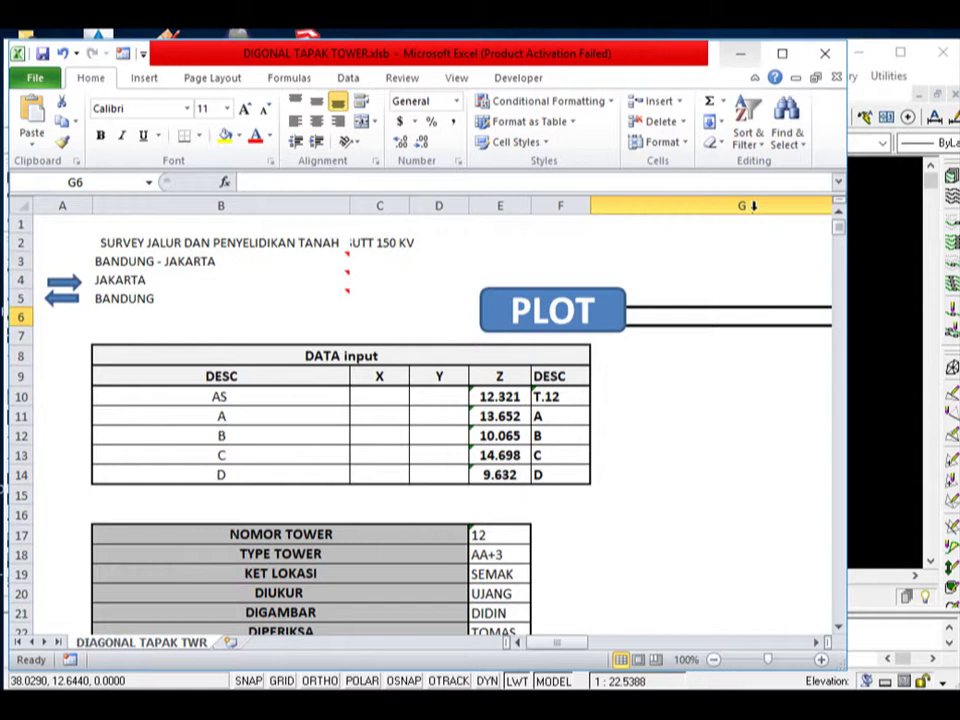
left_click(745, 54)
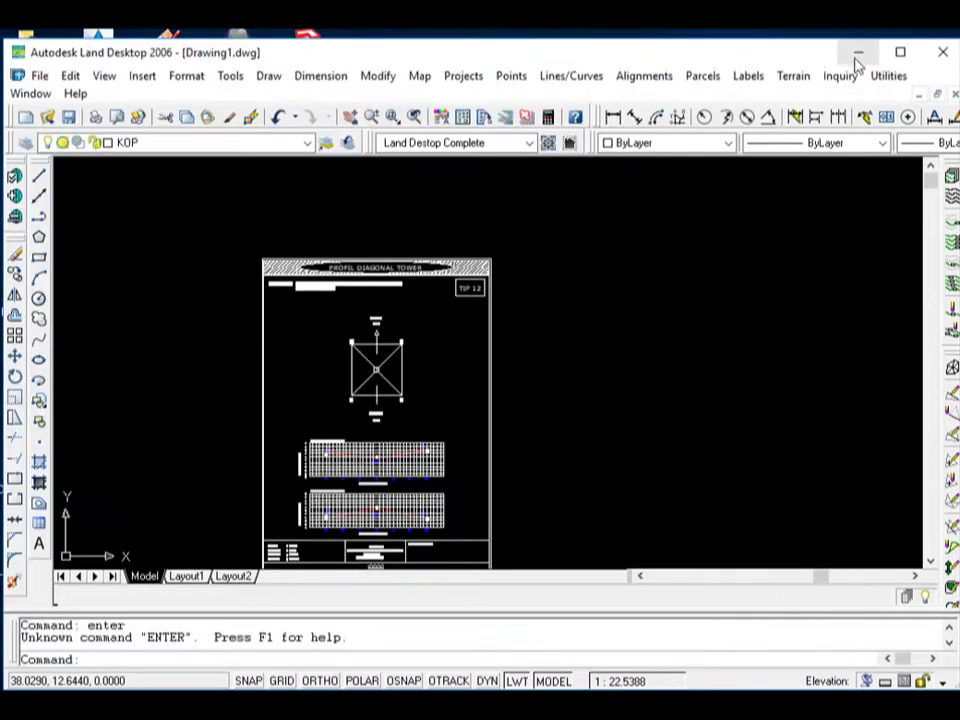
Step: Erase the old sheet's 248 objects and paste the copied Excel script to redraw the tower sheet
scroll(435, 265, "down", 3)
left_click(497, 457)
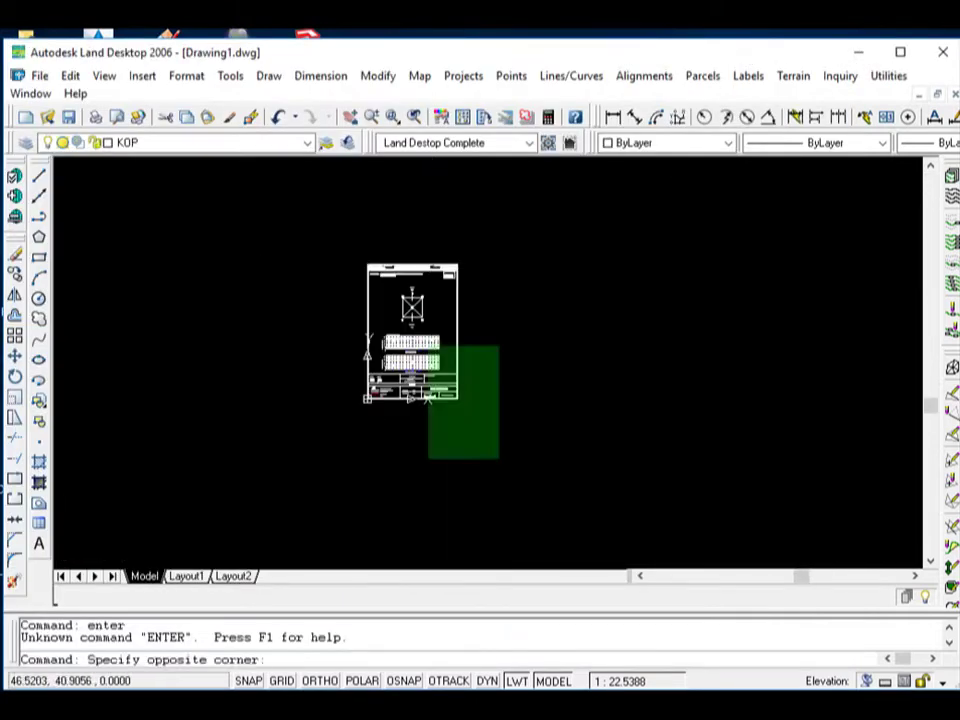
left_click(317, 199)
key("Return")
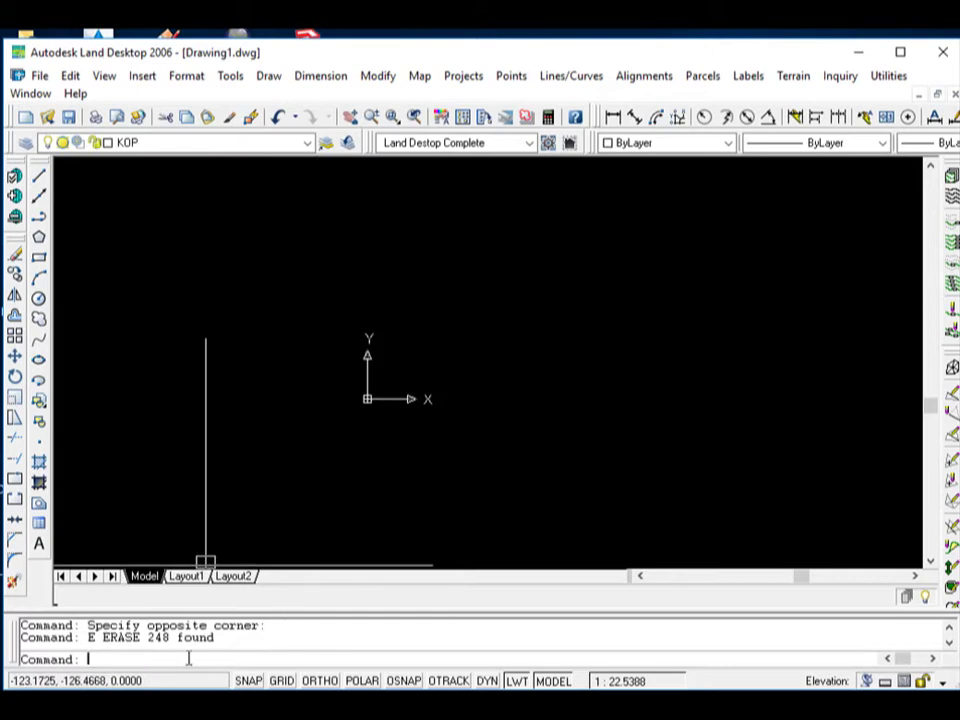
right_click(188, 657)
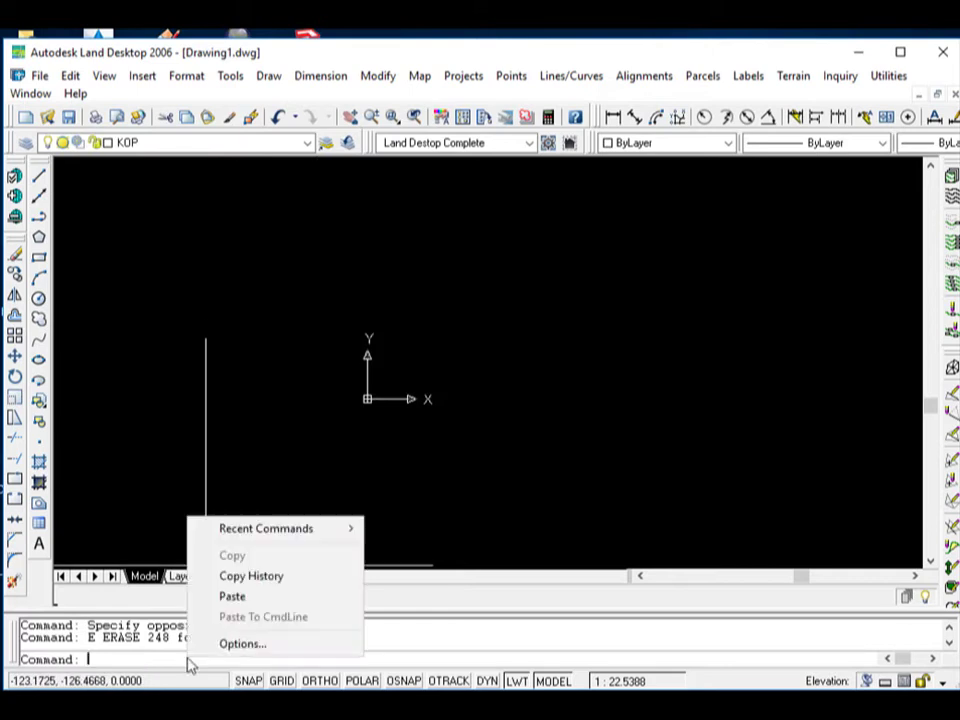
left_click(251, 600)
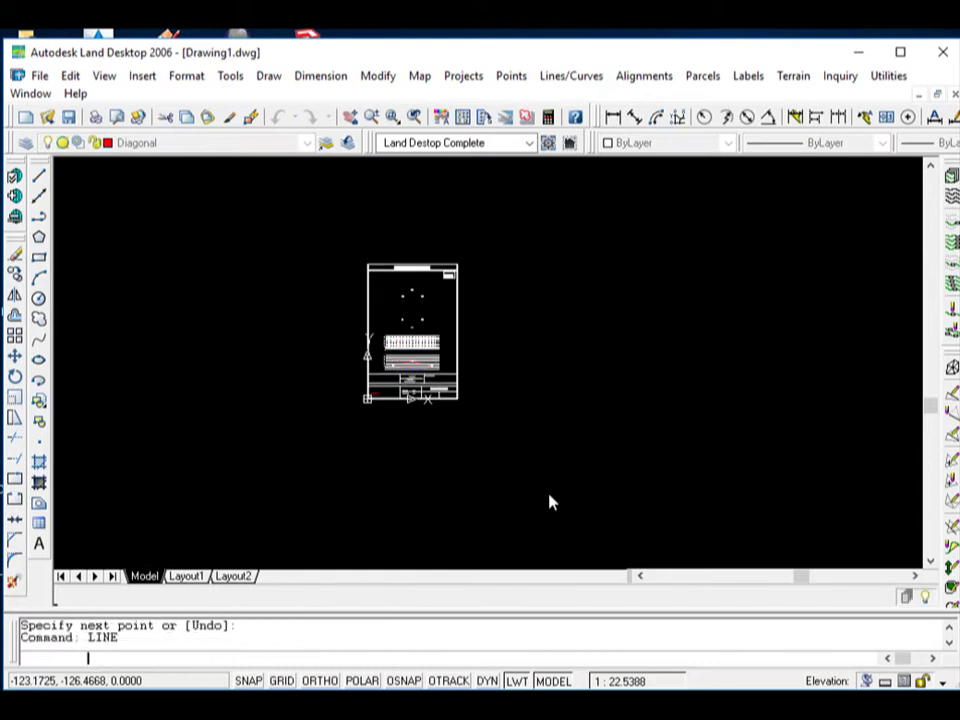